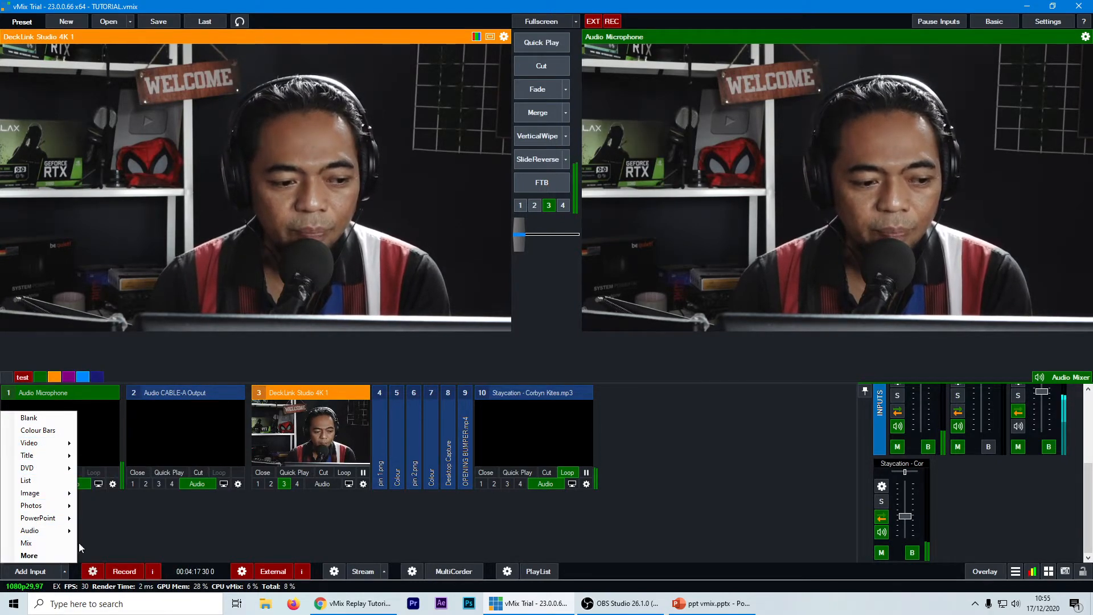
Open the window for adding an input and examine the Video and DVD source options.
{"action": "left_click", "coordinate": [140, 533]}
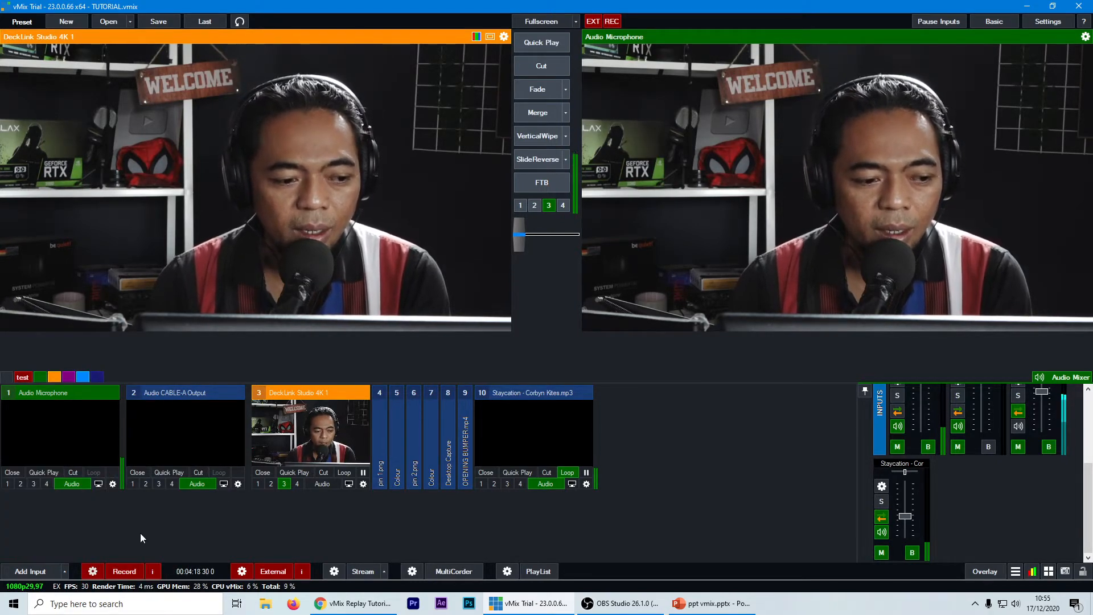
{"action": "left_click", "coordinate": [22, 572]}
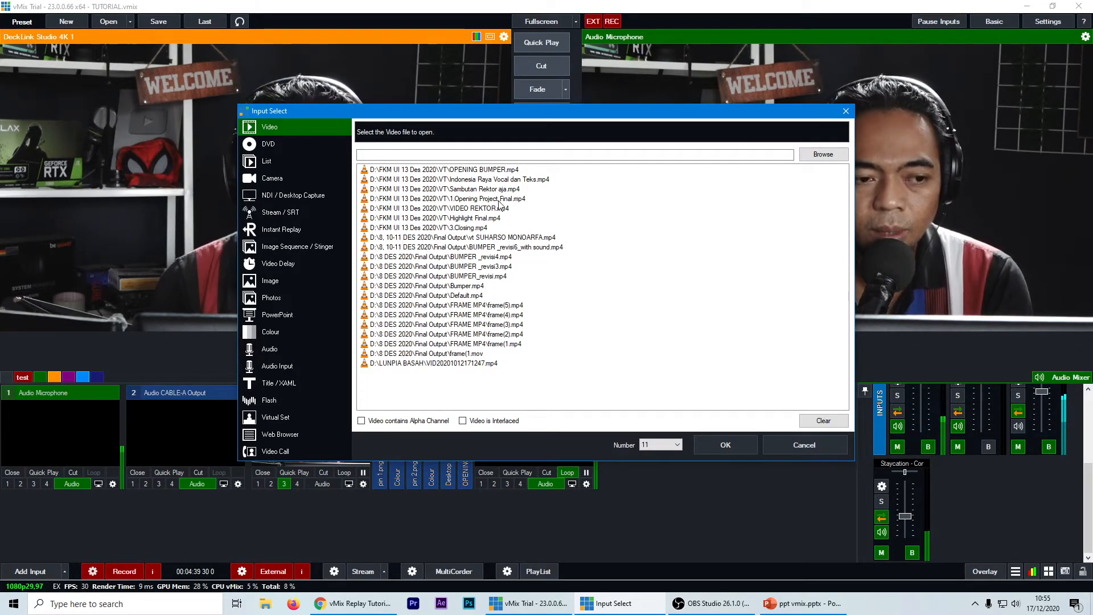
{"action": "left_click_drag", "start_coordinate": [600, 110], "coordinate": [502, 70]}
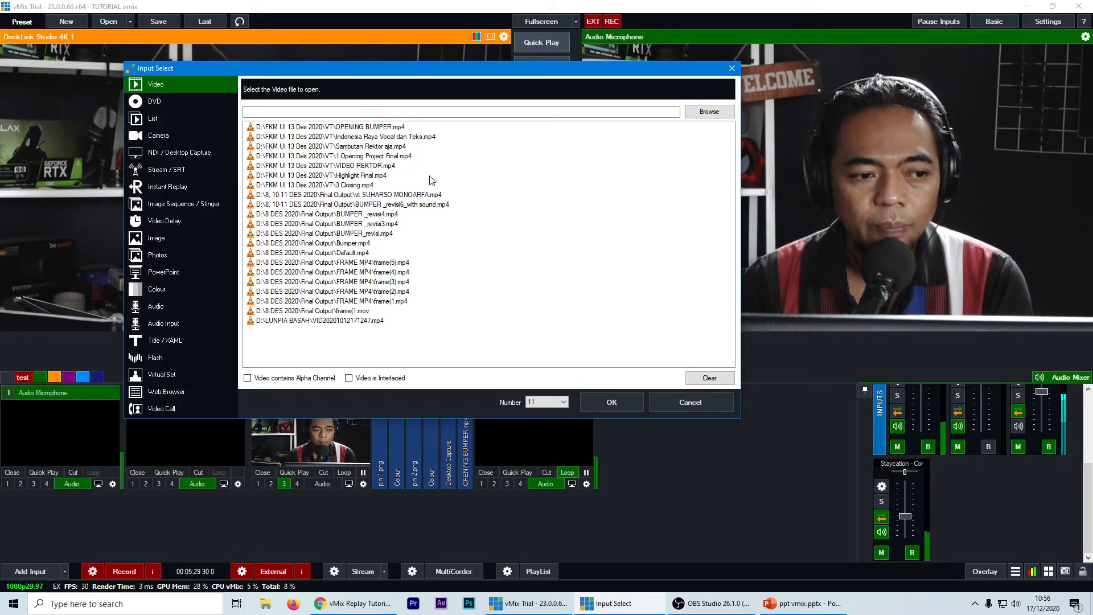
{"action": "left_click", "coordinate": [164, 101]}
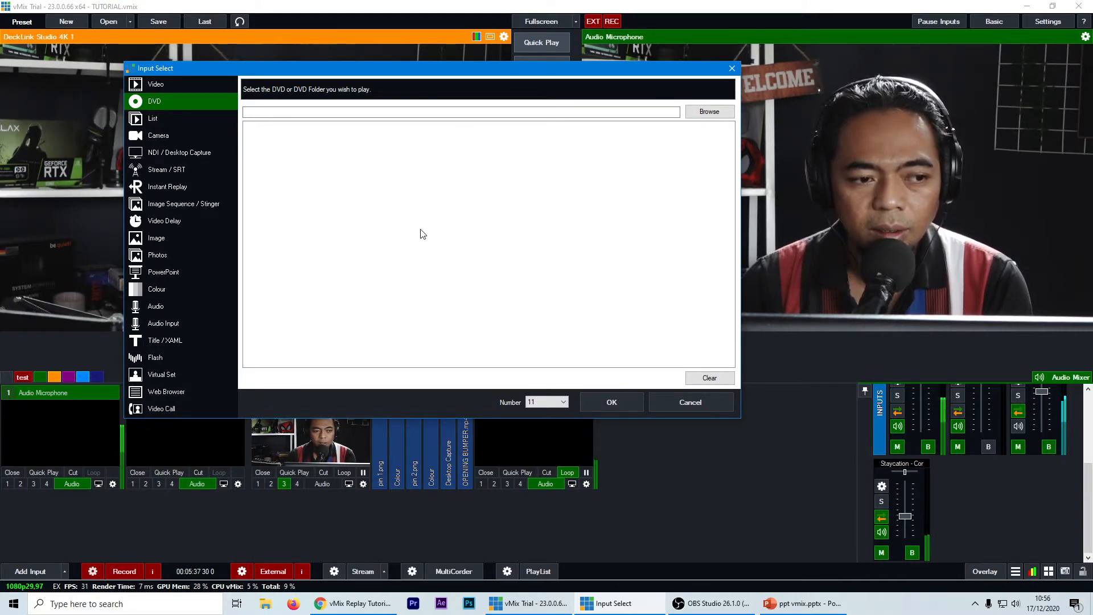
{"action": "left_click", "coordinate": [158, 121]}
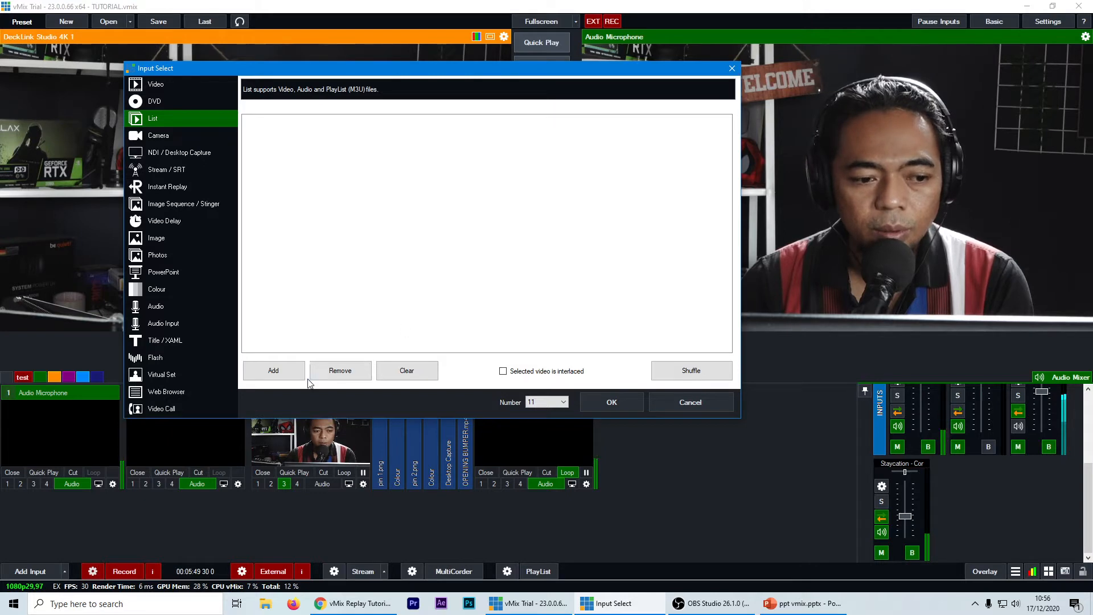
{"action": "left_click", "coordinate": [279, 368]}
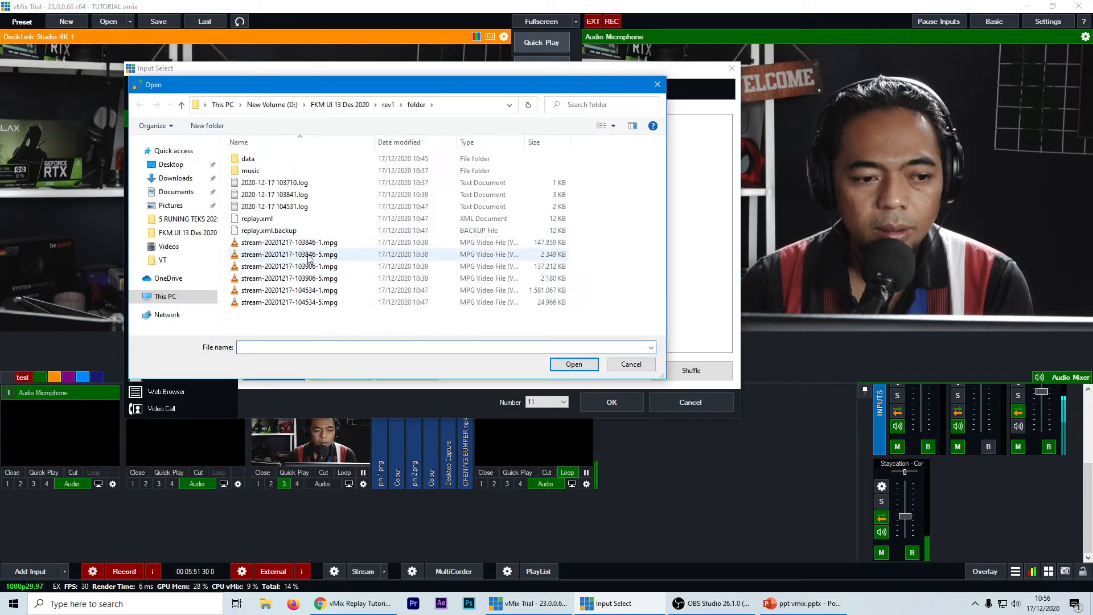
{"action": "left_click", "coordinate": [307, 245]}
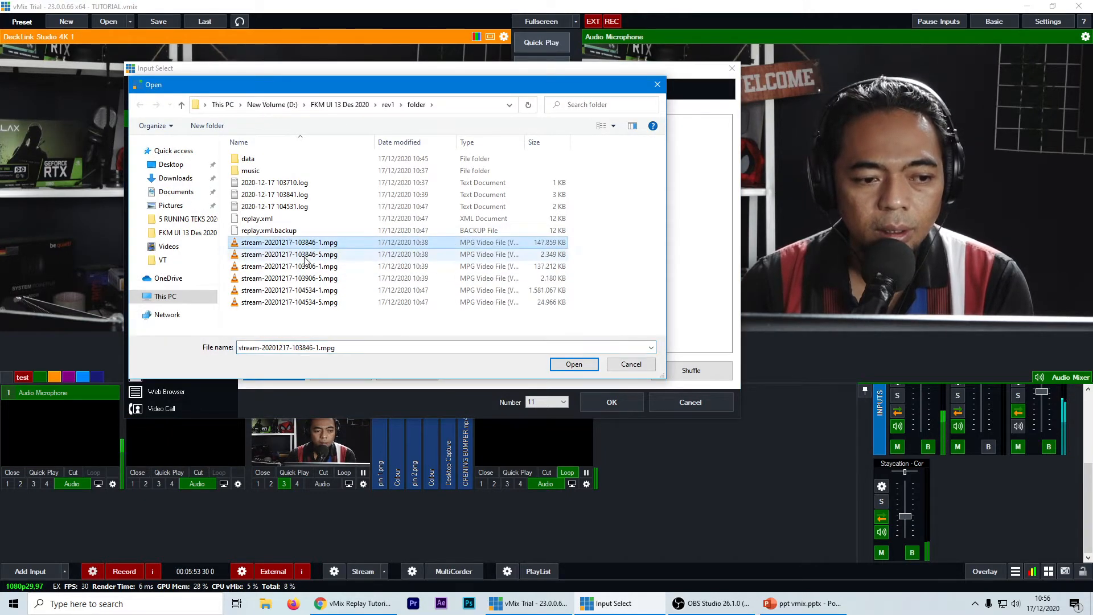
{"action": "left_click", "coordinate": [301, 266], "text": "shift"}
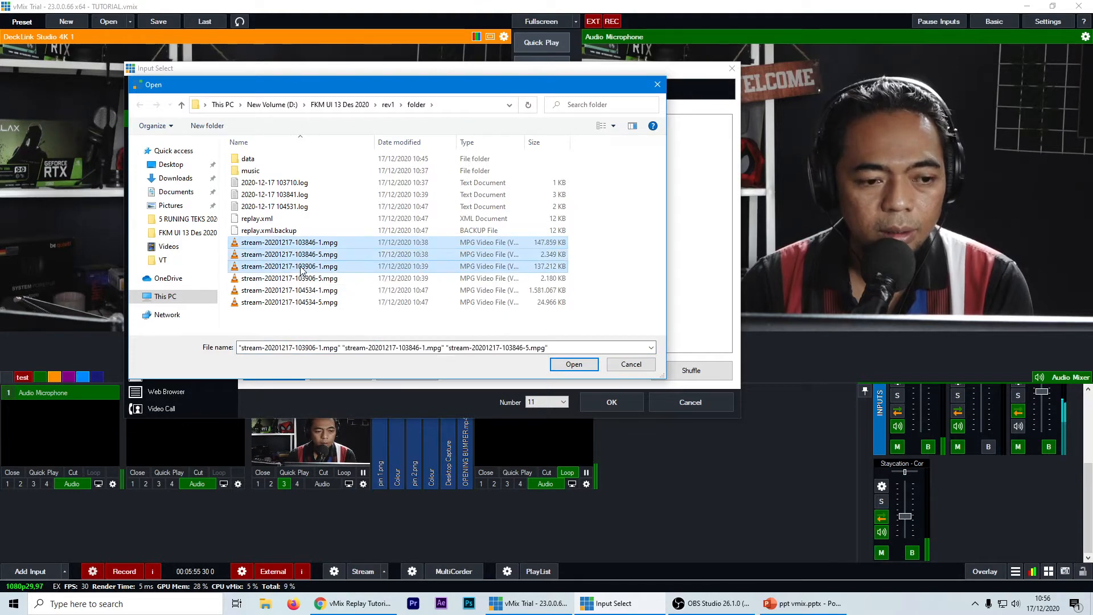
{"action": "left_click", "coordinate": [576, 364]}
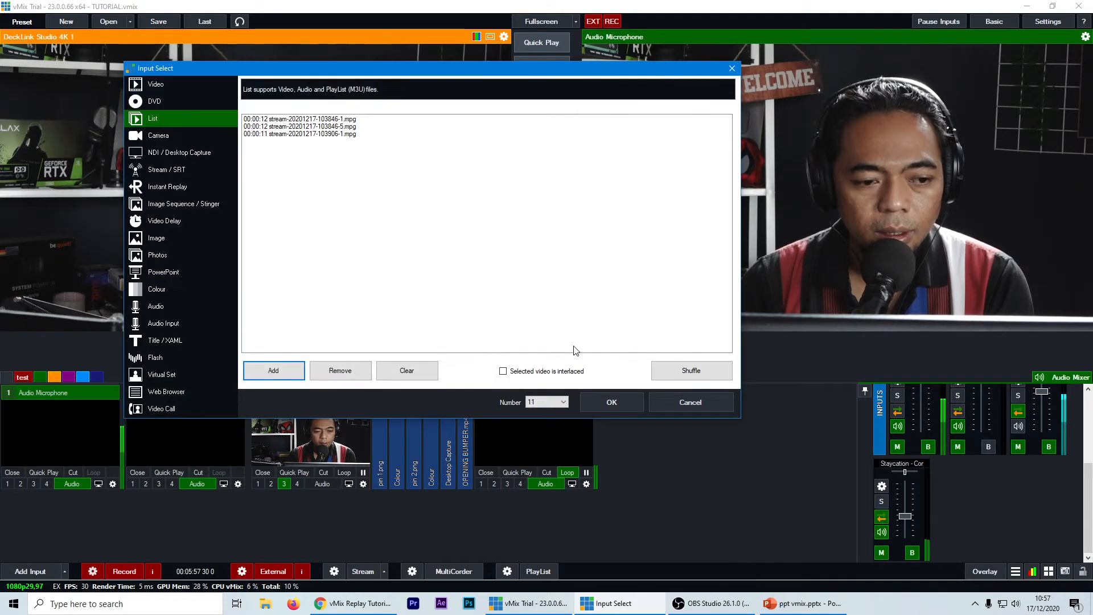
{"action": "left_click", "coordinate": [611, 402]}
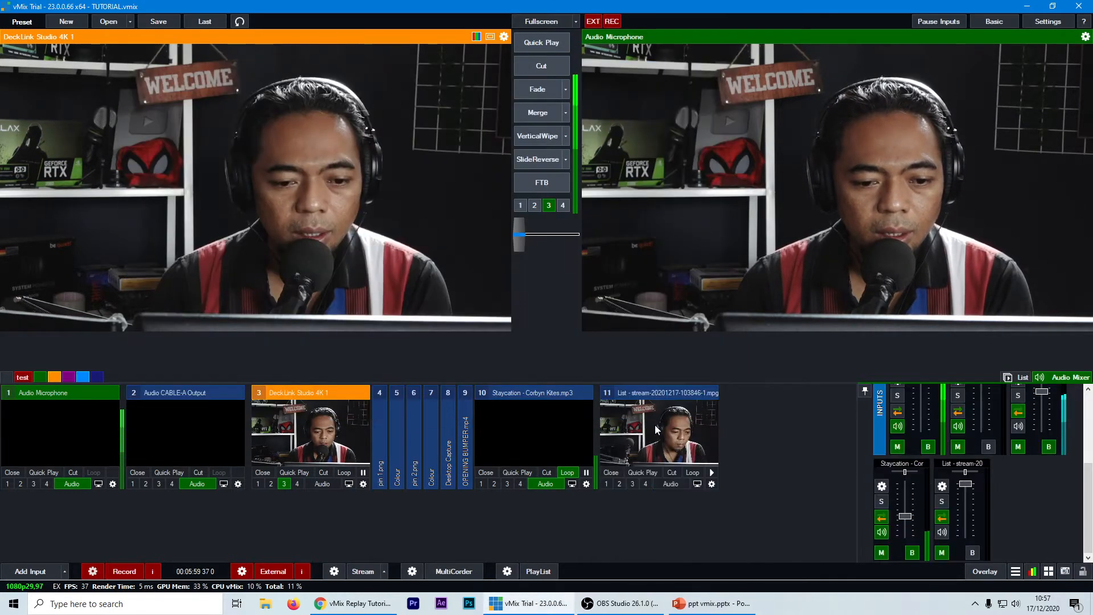
{"action": "right_click", "coordinate": [678, 437]}
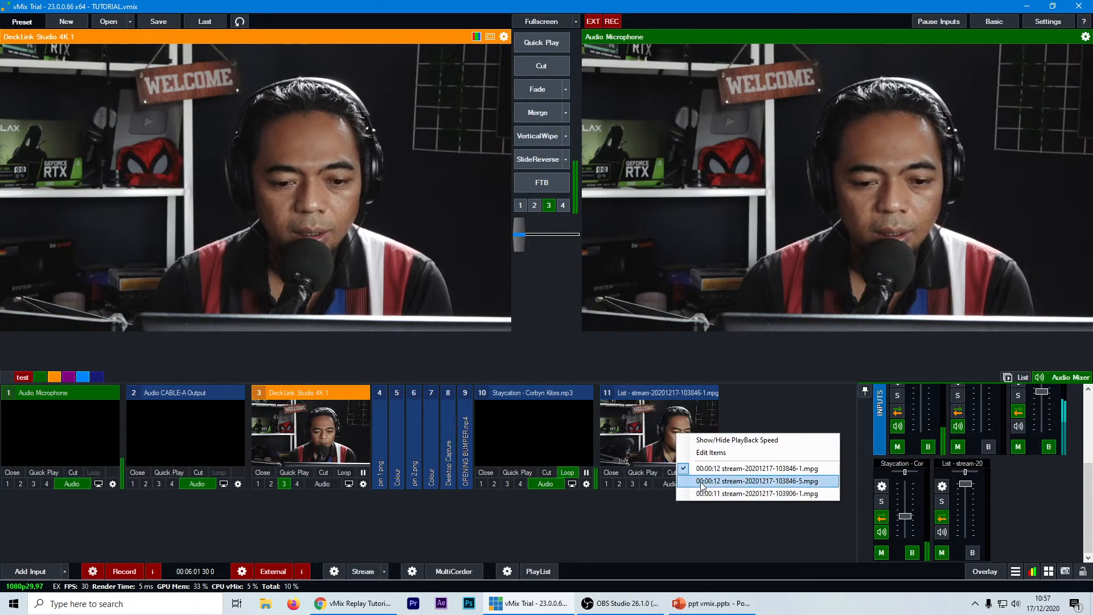
{"action": "left_click", "coordinate": [705, 480]}
{"action": "right_click", "coordinate": [689, 448]}
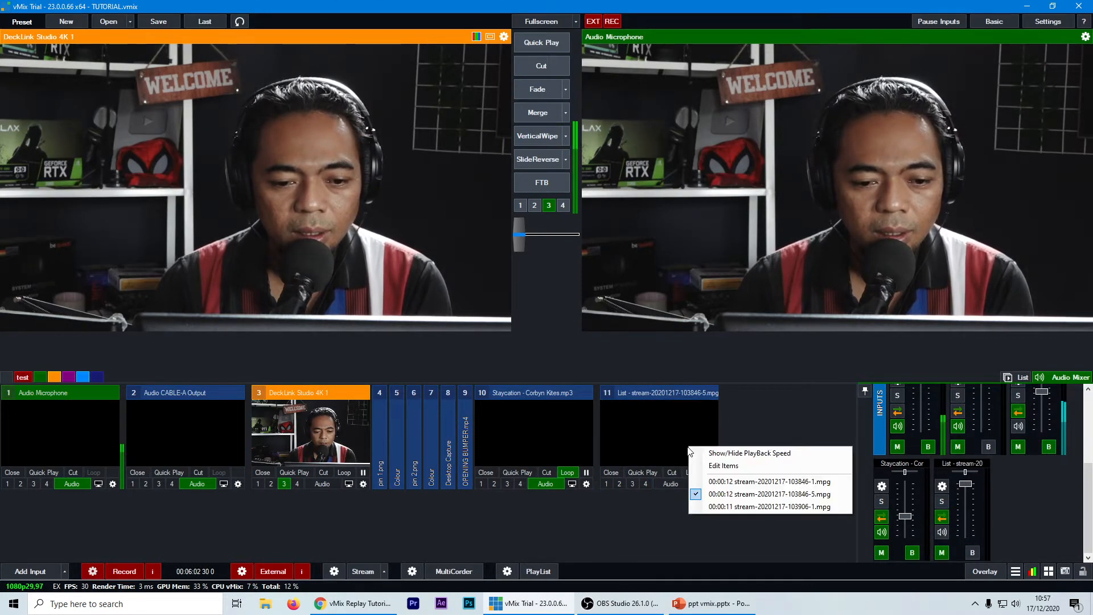
{"action": "left_click", "coordinate": [705, 504]}
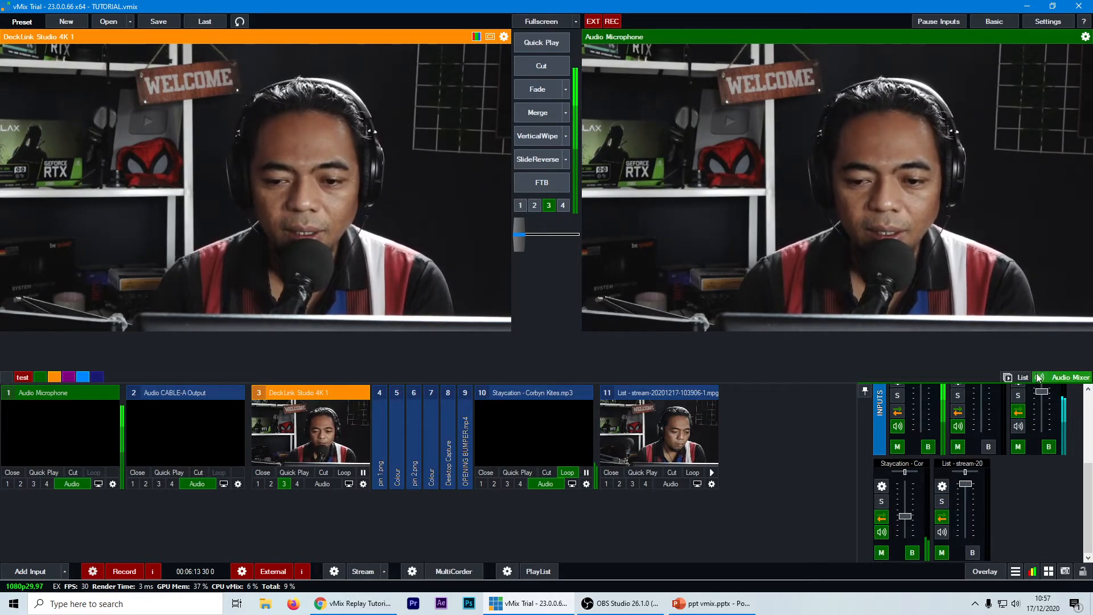
Check the stream list input near its clip's end and in its item list, and remove that input.
{"action": "left_click", "coordinate": [658, 437]}
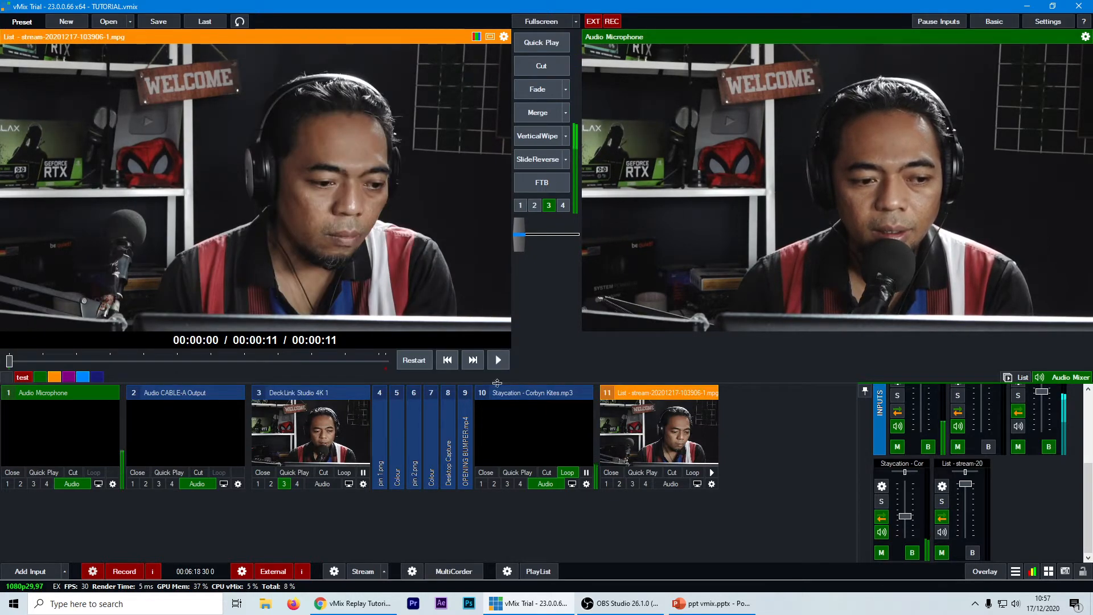
{"action": "left_click", "coordinate": [370, 362]}
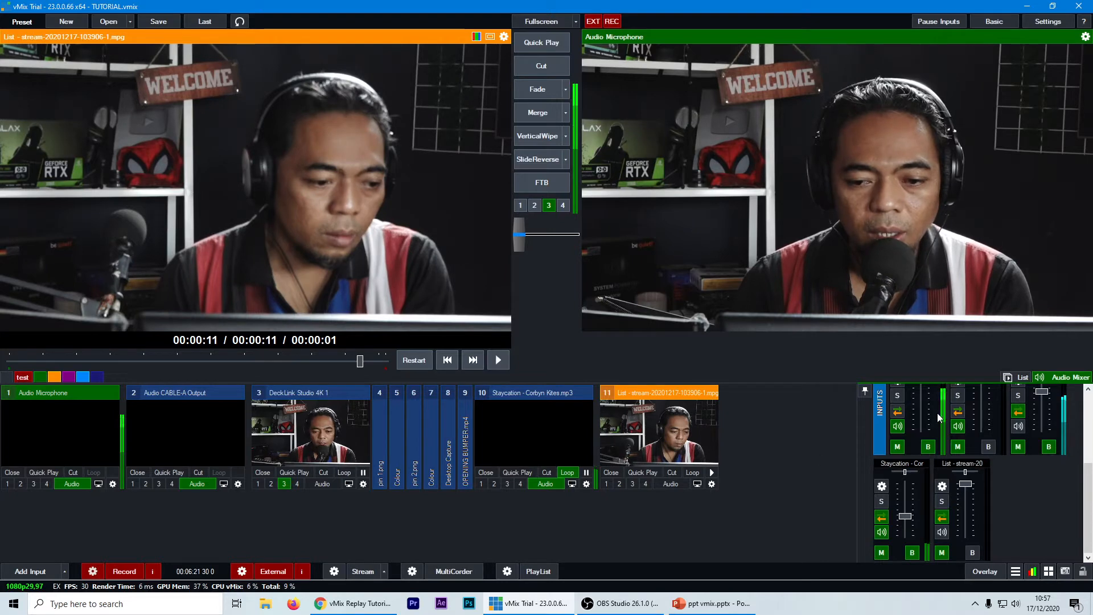
{"action": "left_click", "coordinate": [1025, 378]}
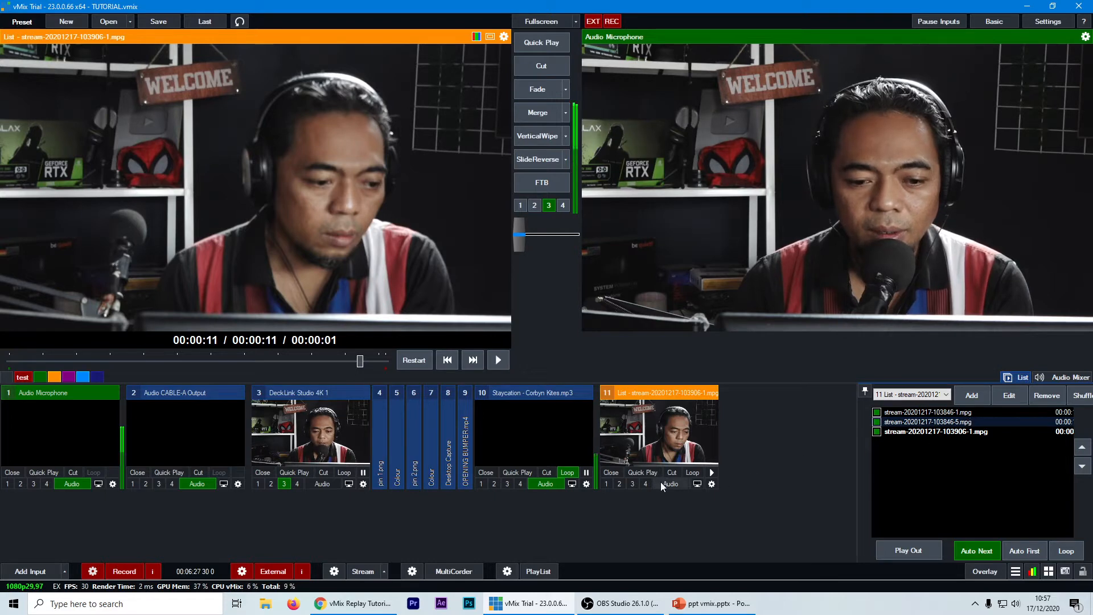
{"action": "left_click", "coordinate": [611, 473]}
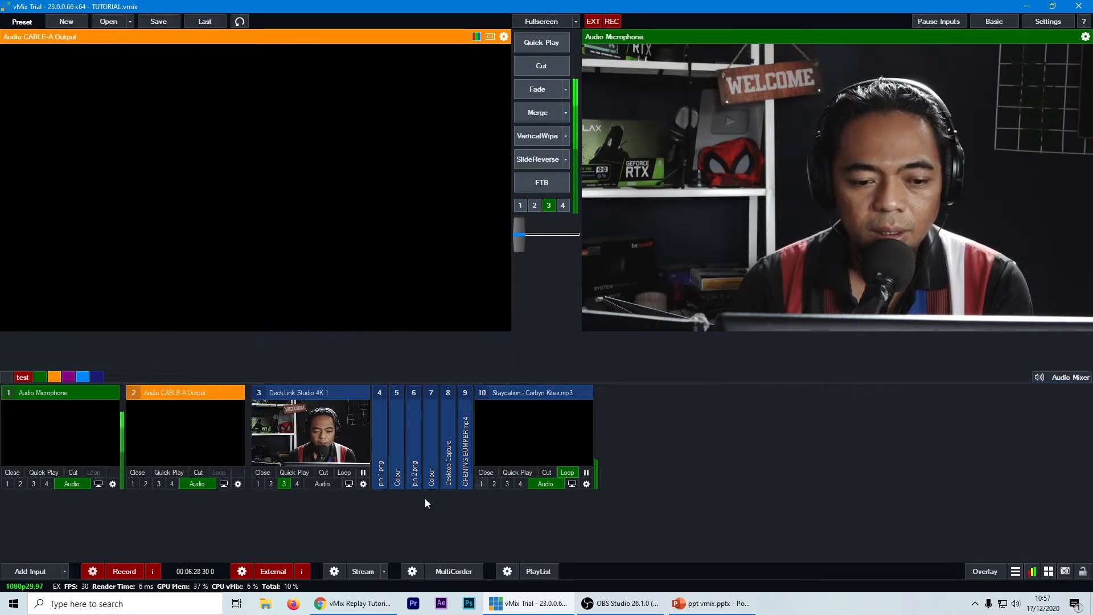
{"action": "left_click", "coordinate": [31, 571]}
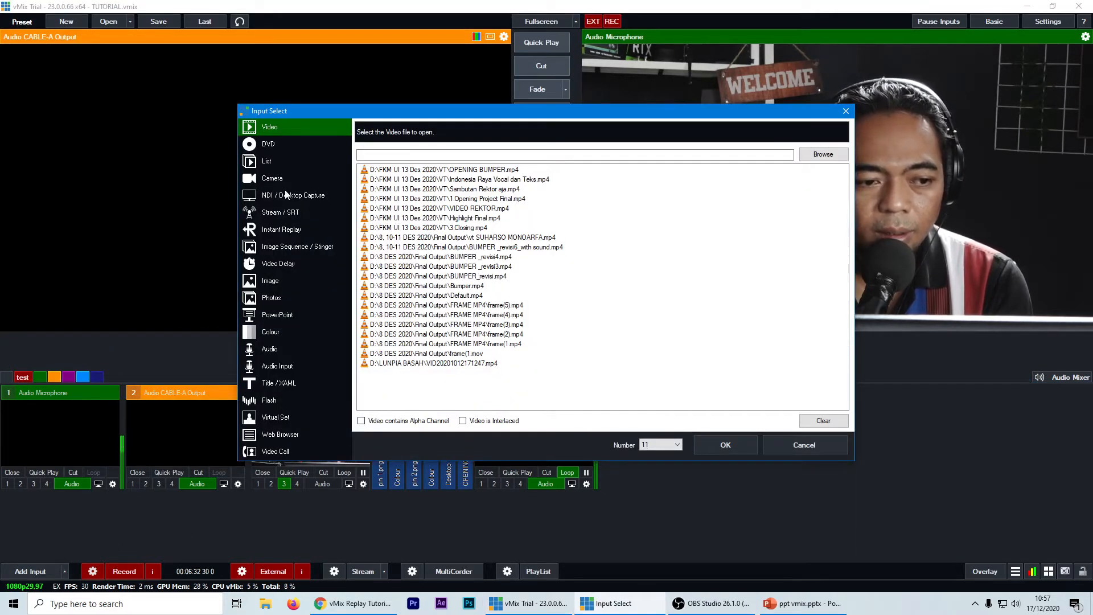
{"action": "left_click", "coordinate": [278, 160]}
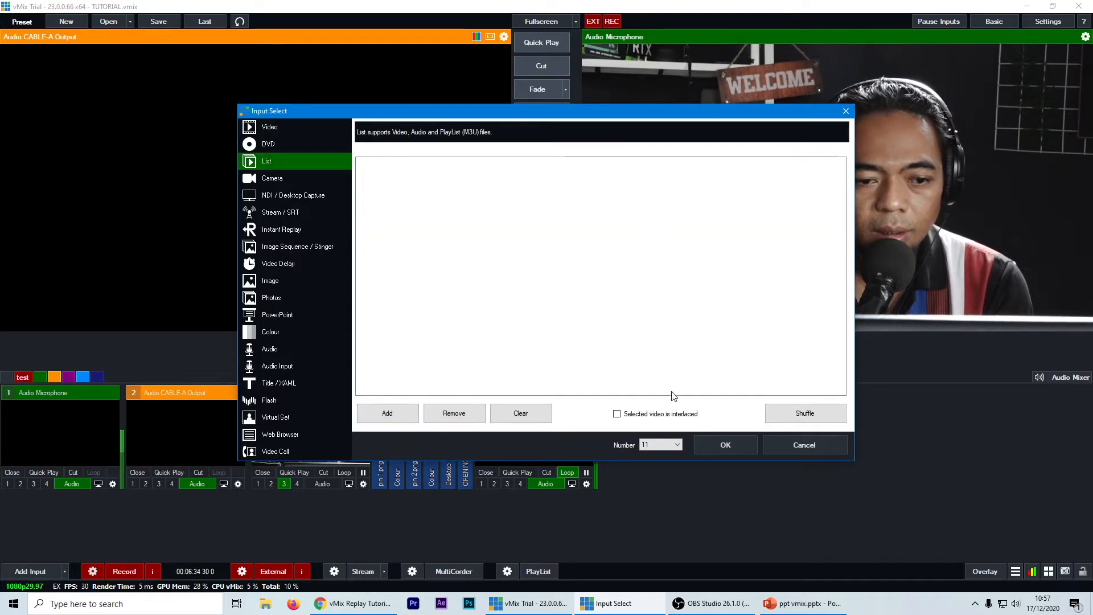
{"action": "left_click", "coordinate": [387, 412]}
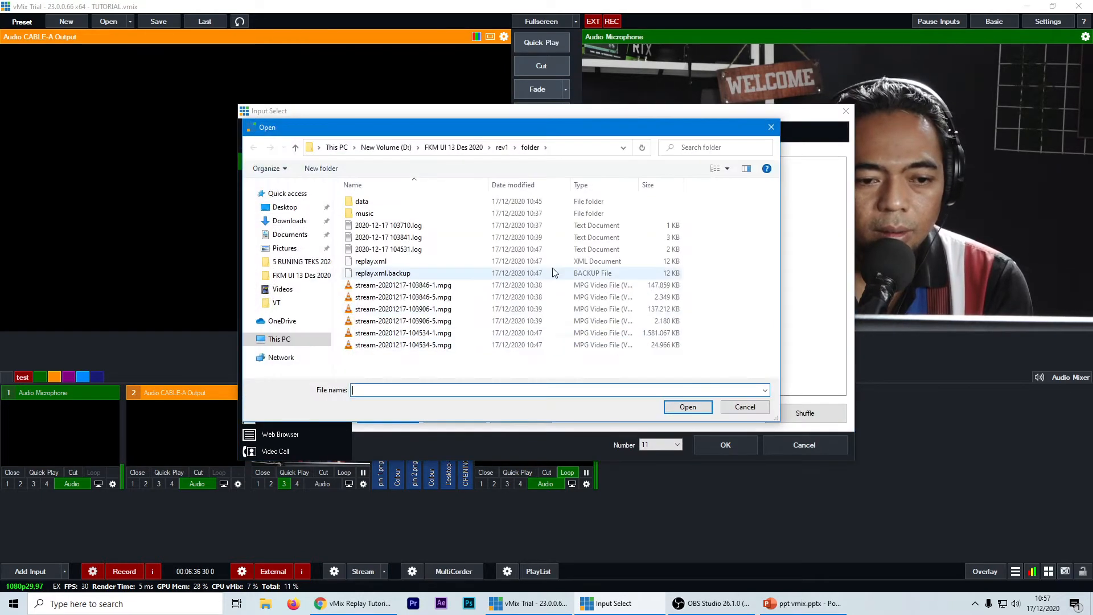
{"action": "left_click", "coordinate": [316, 289]}
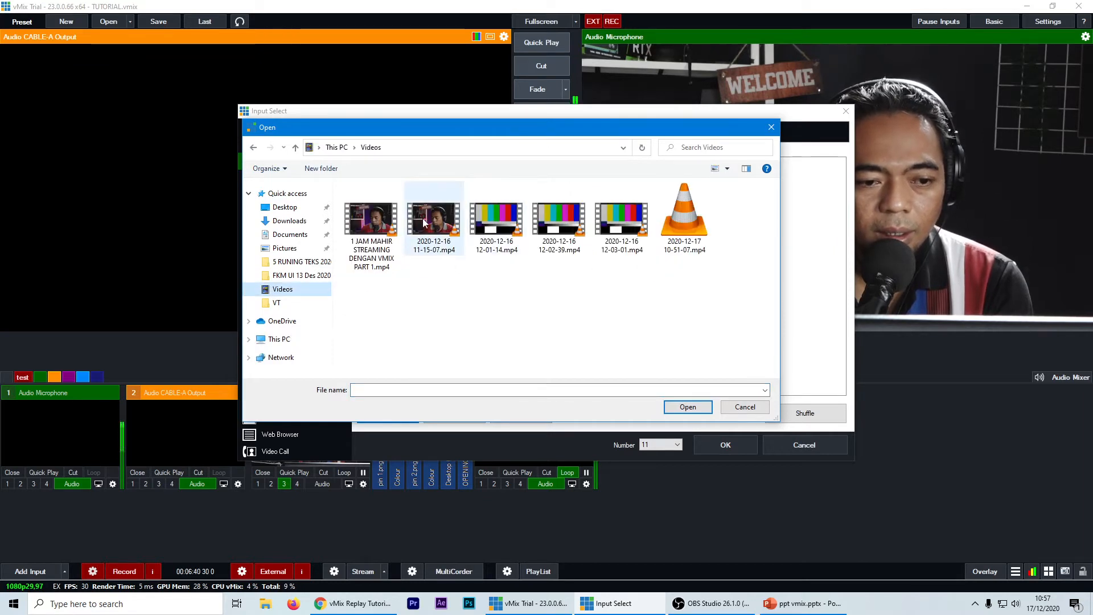
{"action": "left_click", "coordinate": [379, 222]}
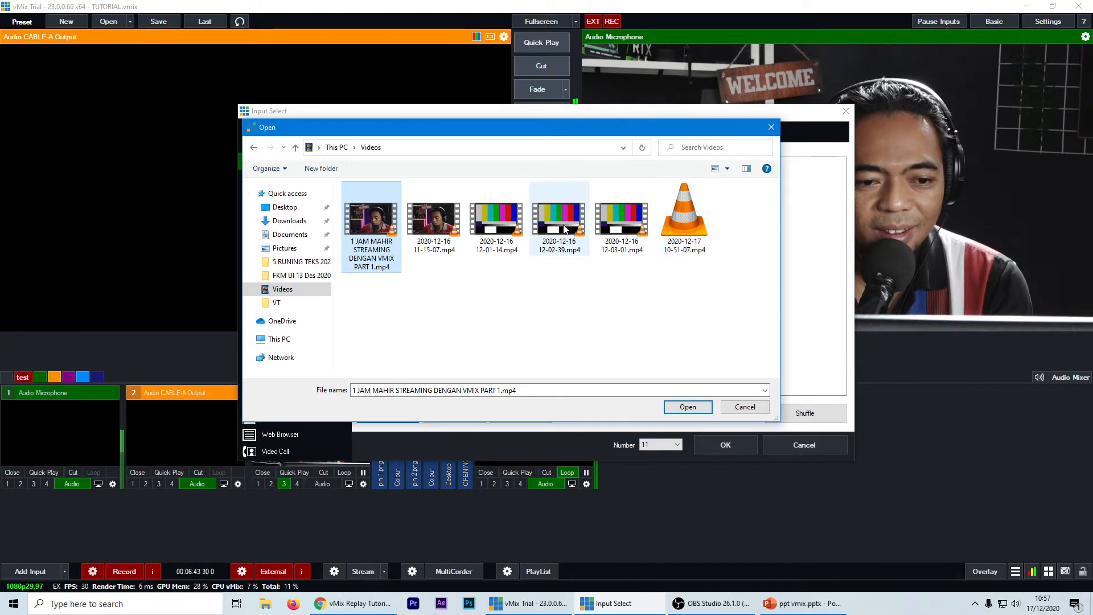
{"action": "left_click", "coordinate": [496, 224], "text": "shift"}
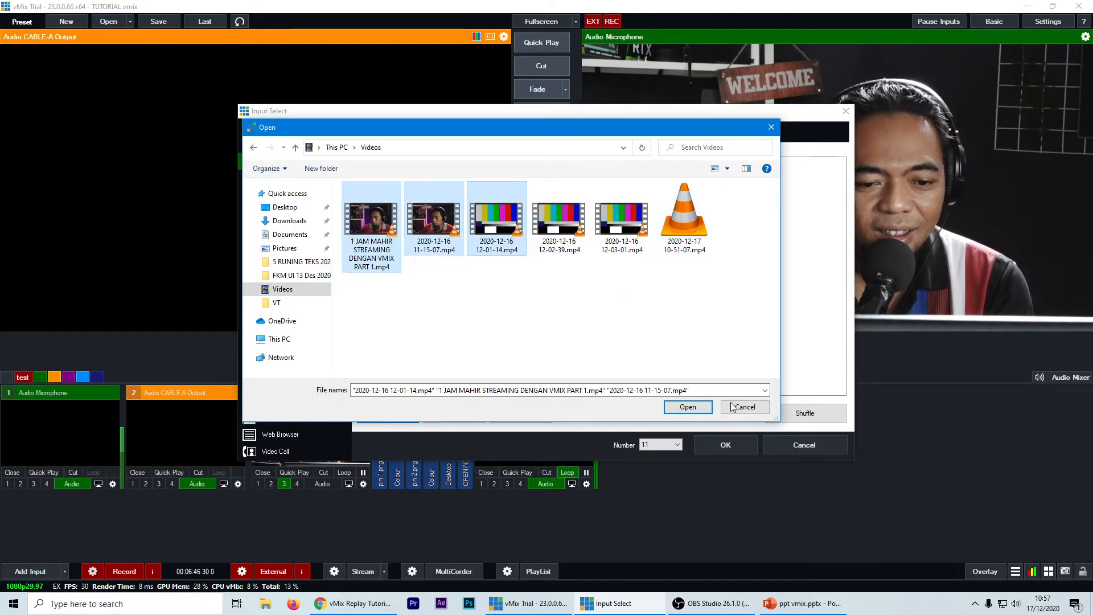
{"action": "left_click", "coordinate": [687, 406]}
{"action": "left_click", "coordinate": [719, 443]}
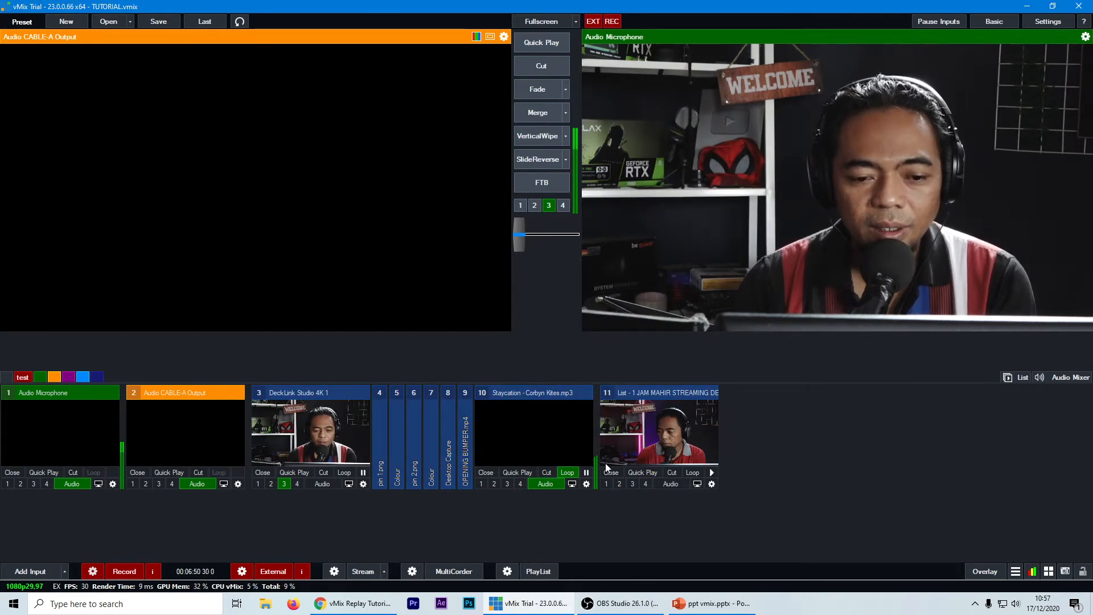
Load list input 11 into the preview and check which clips it contains.
{"action": "left_click", "coordinate": [667, 429]}
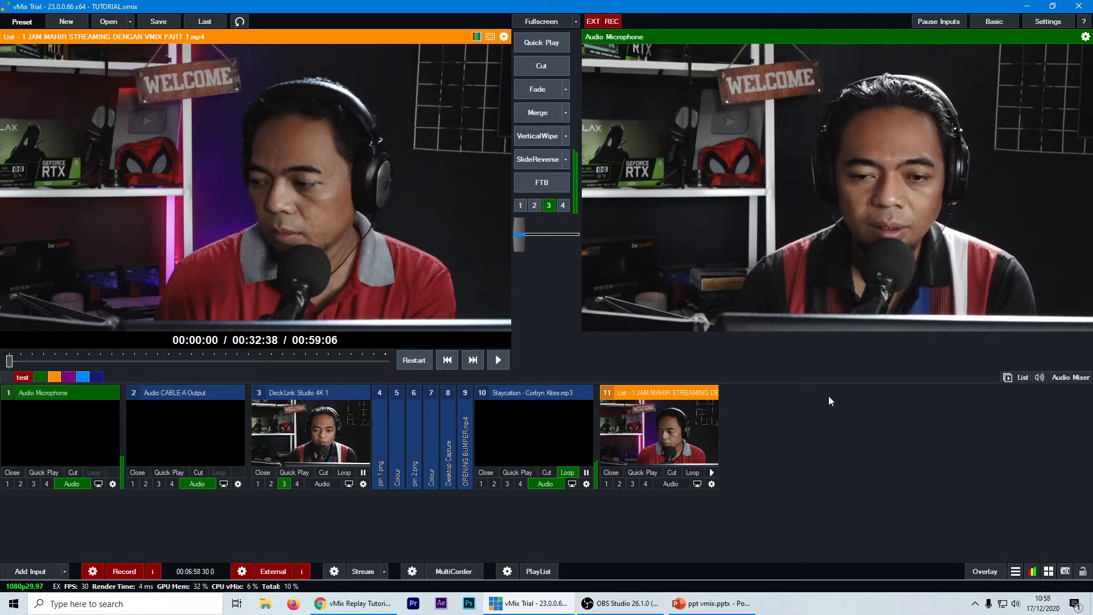
{"action": "right_click", "coordinate": [672, 430]}
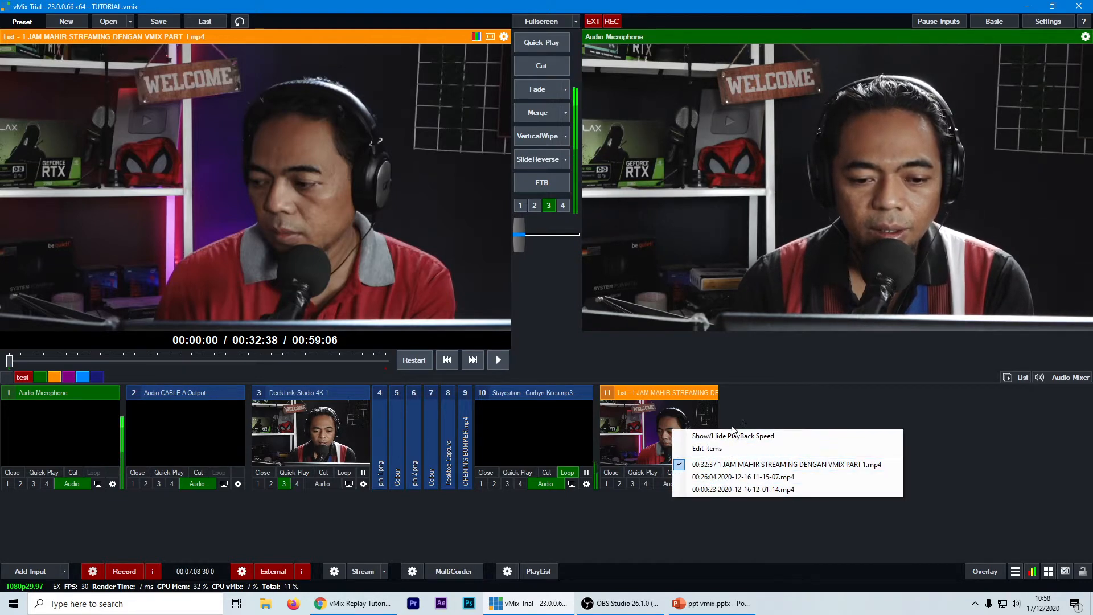
{"action": "left_click", "coordinate": [742, 413]}
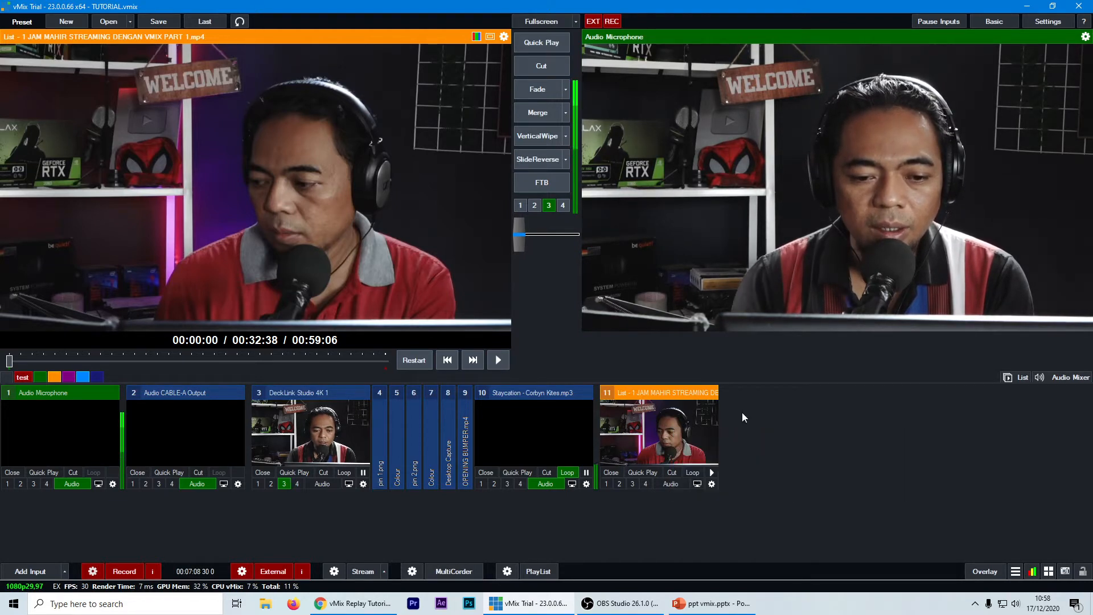
{"action": "right_click", "coordinate": [680, 422]}
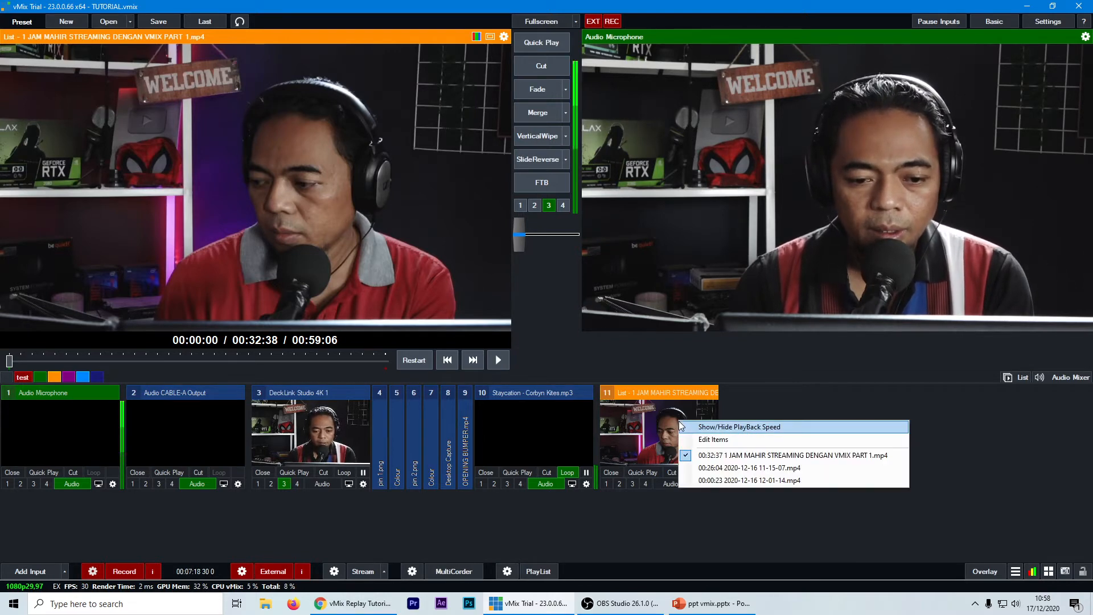
{"action": "left_click", "coordinate": [704, 462]}
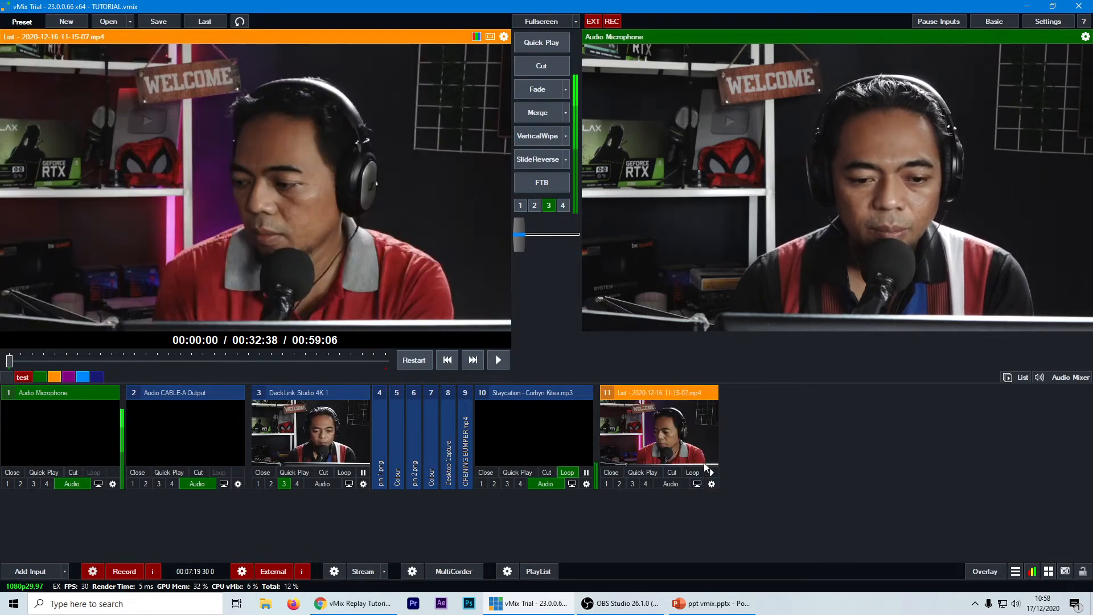
{"action": "right_click", "coordinate": [665, 443]}
{"action": "left_click", "coordinate": [689, 503]}
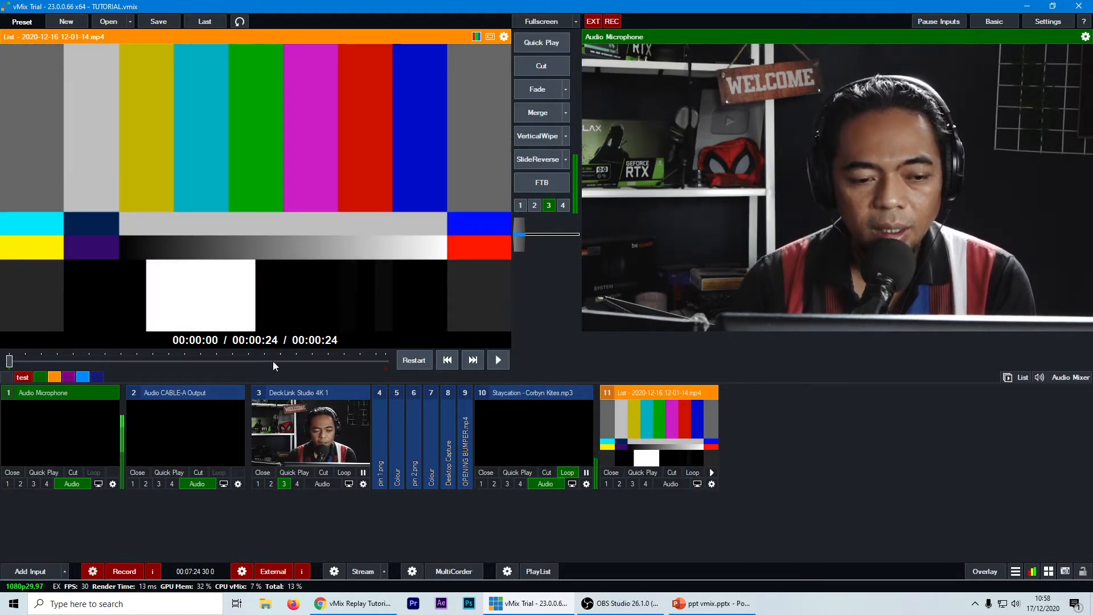
{"action": "left_click_drag", "start_coordinate": [10, 360], "coordinate": [342, 360]}
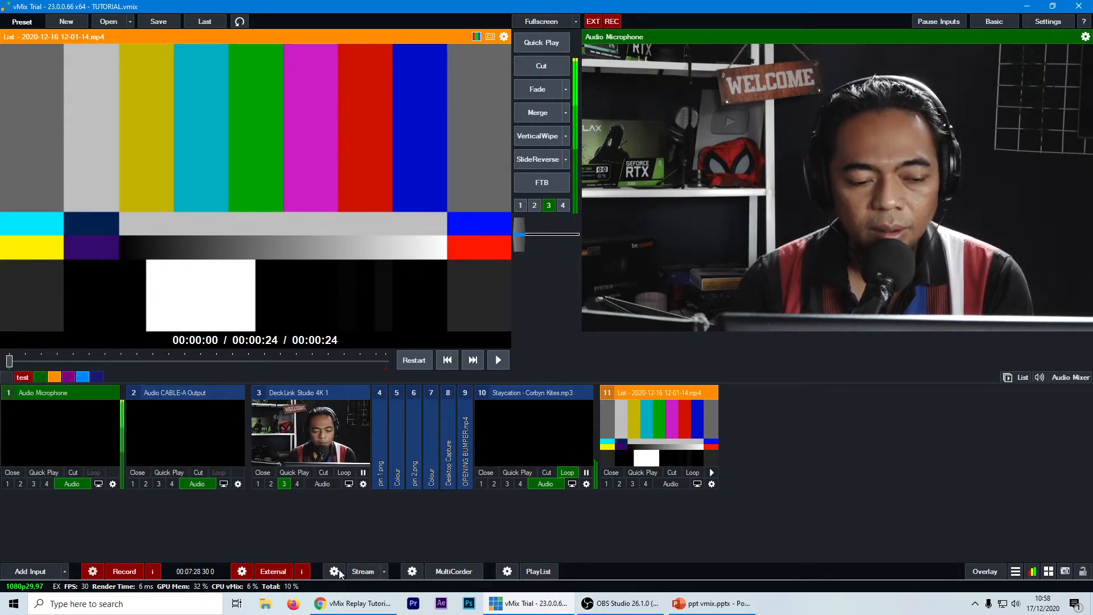
Start a new camera input with DeckLink Studio 4K 1 as the capture device.
{"action": "left_click", "coordinate": [46, 571]}
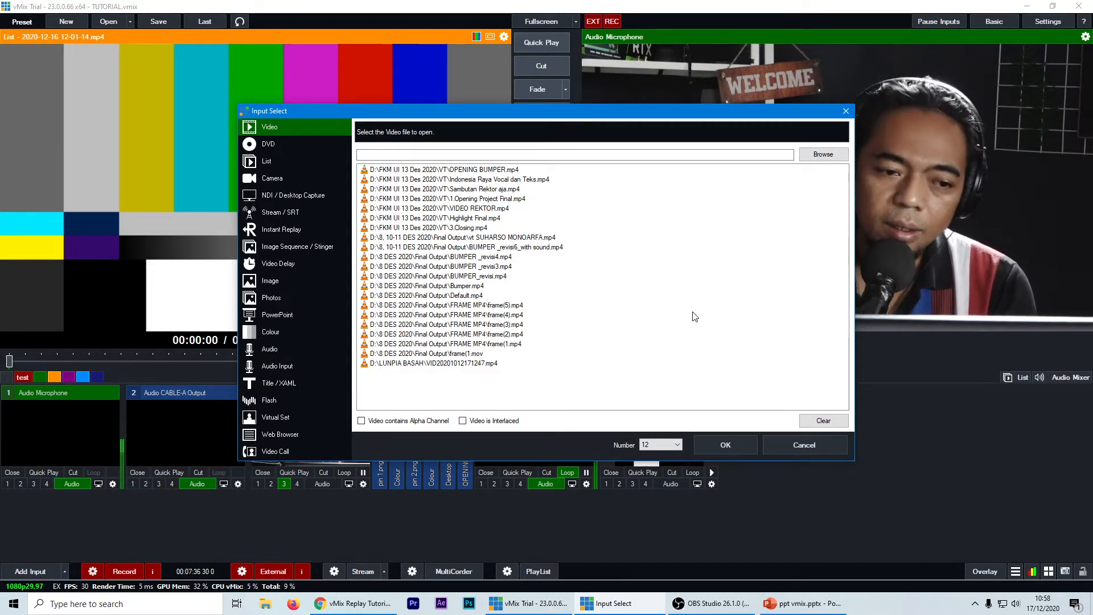
{"action": "left_click", "coordinate": [801, 447]}
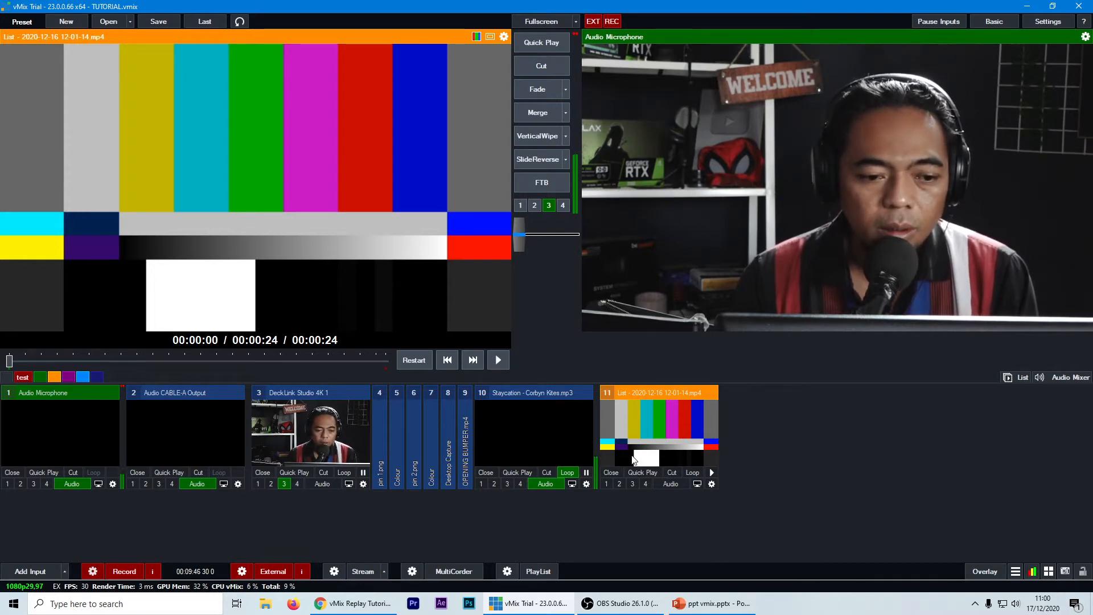
{"action": "left_click", "coordinate": [43, 571]}
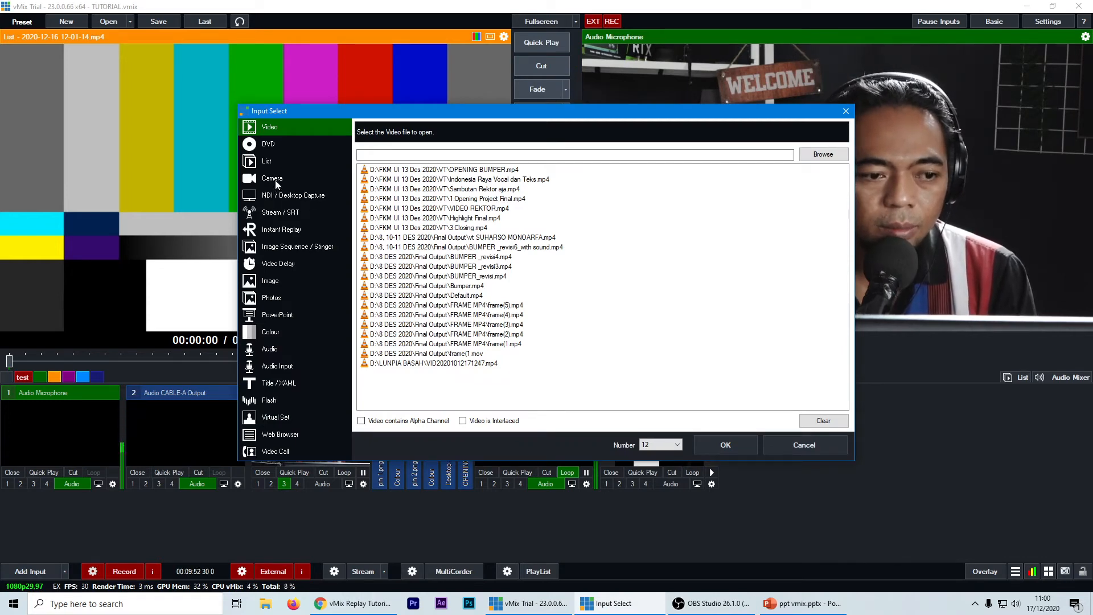
{"action": "left_click", "coordinate": [274, 180]}
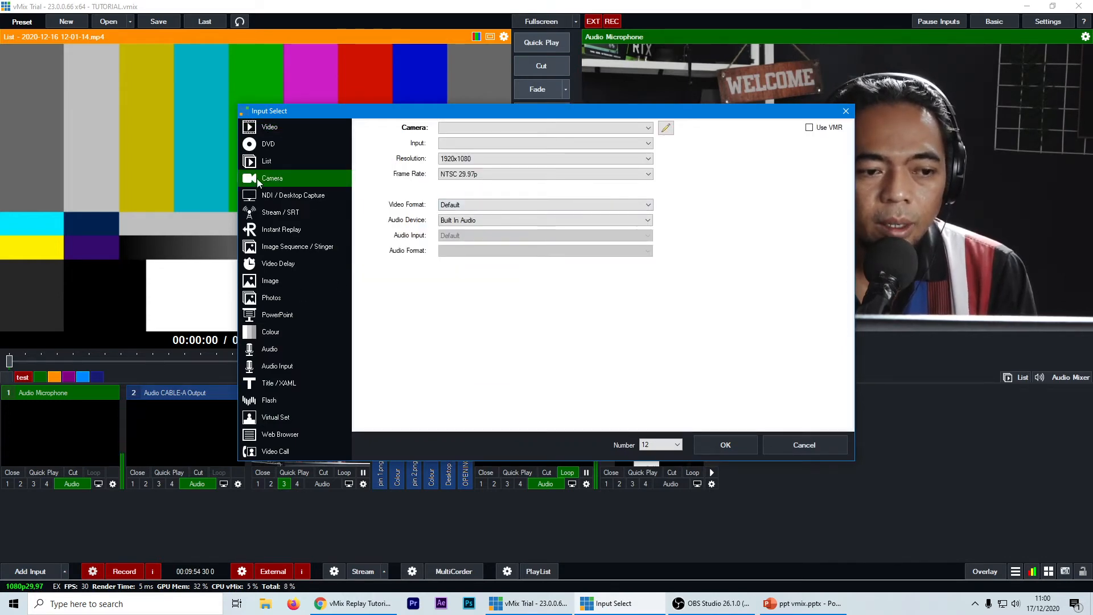
{"action": "left_click", "coordinate": [478, 129]}
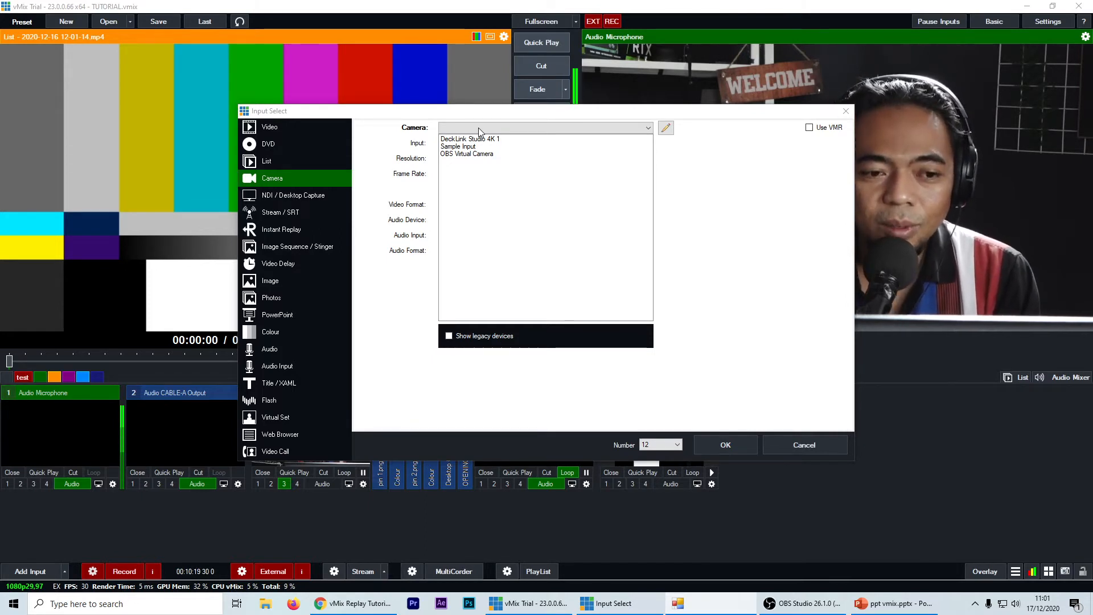
{"action": "left_click", "coordinate": [481, 128]}
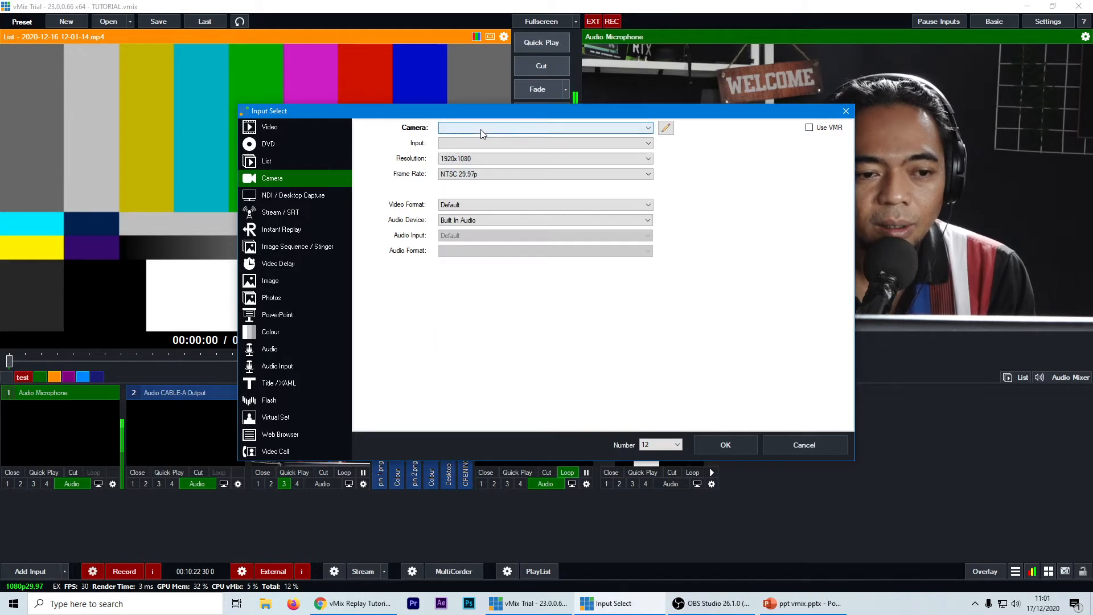
{"action": "left_click", "coordinate": [481, 128]}
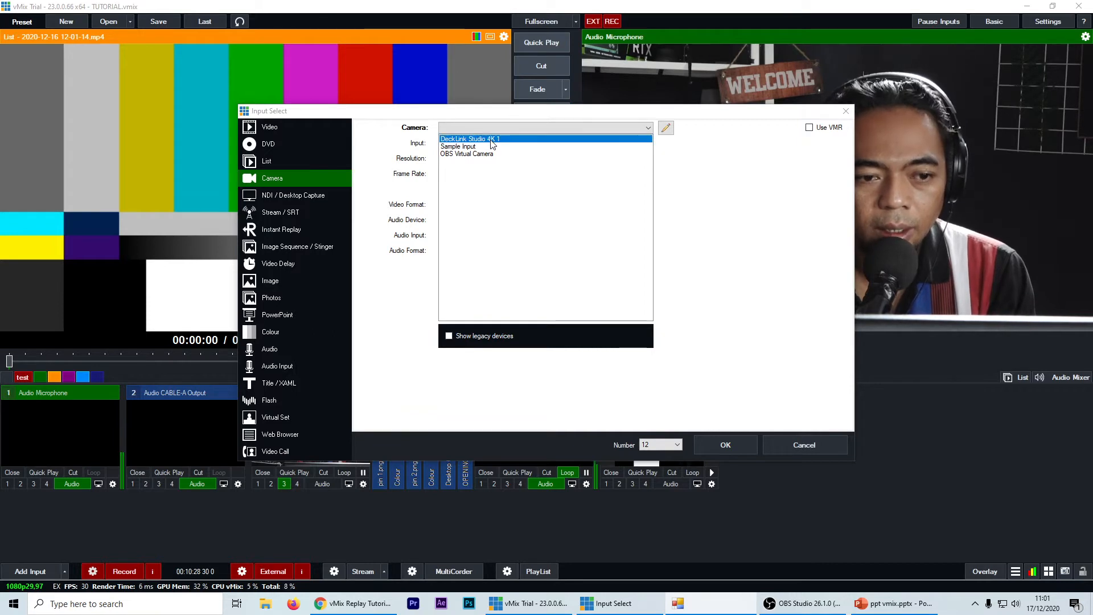
{"action": "left_click", "coordinate": [490, 140]}
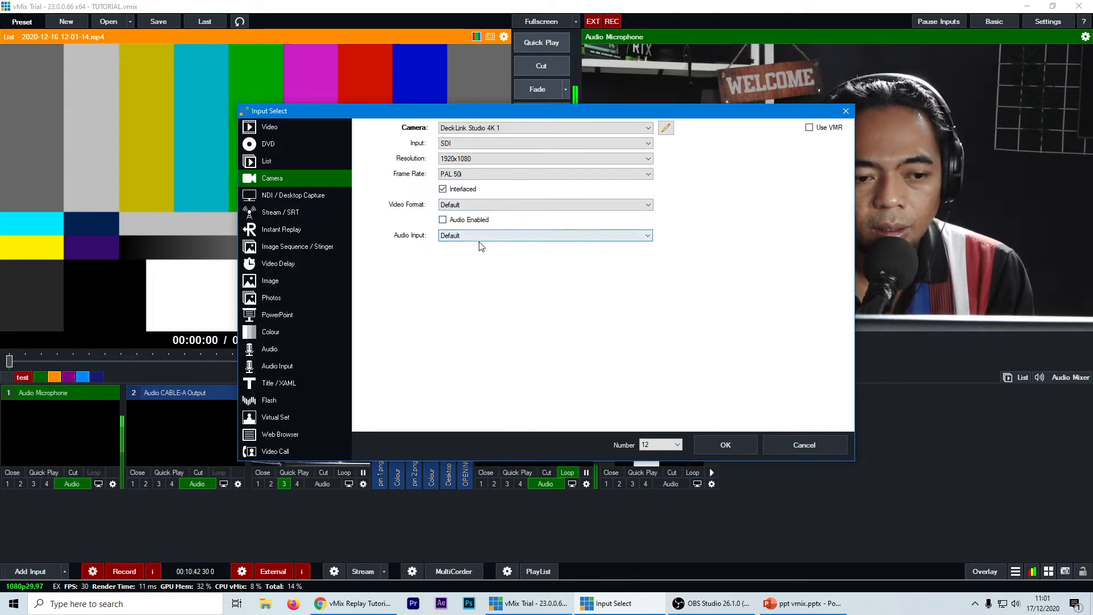
Examine the video format options for the DeckLink Studio 4K 1 camera, keep Default, and cancel the new input.
{"action": "left_click", "coordinate": [485, 204]}
{"action": "left_click", "coordinate": [485, 205]}
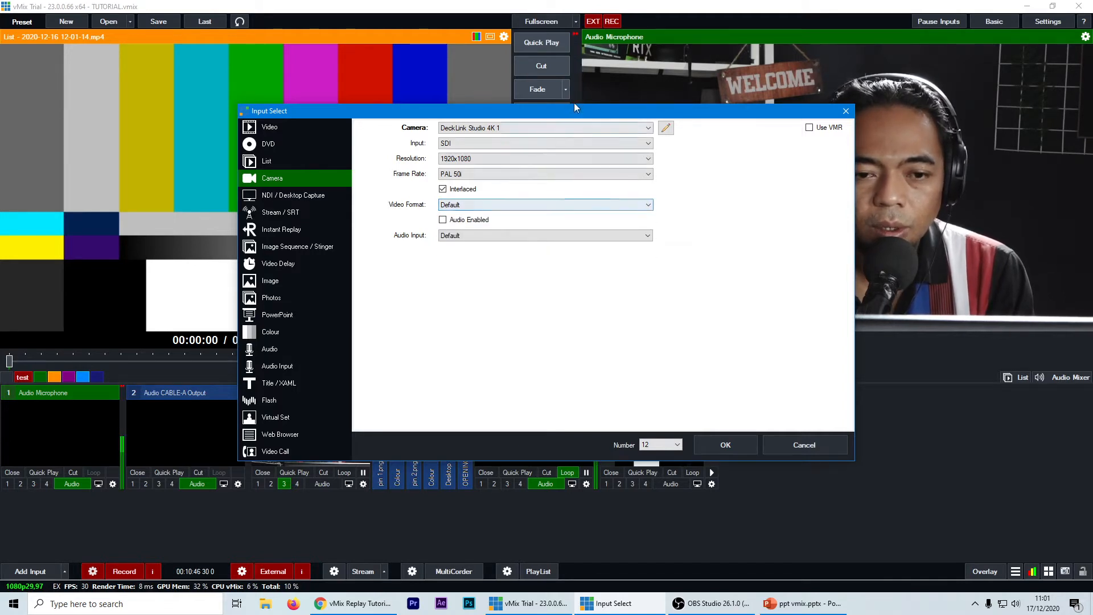
{"action": "left_click_drag", "start_coordinate": [573, 111], "coordinate": [419, 86]}
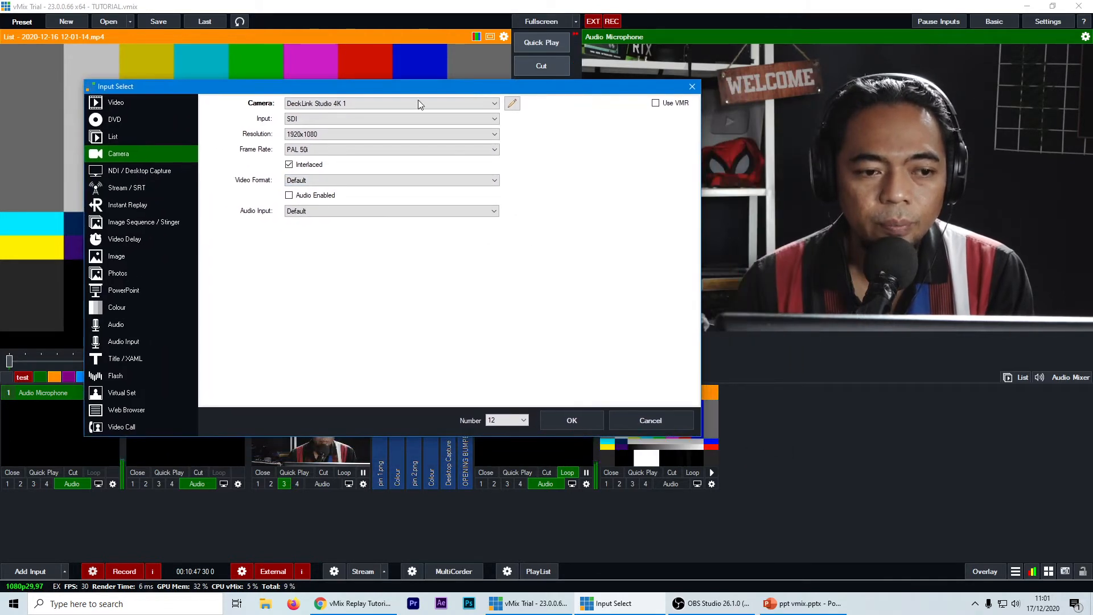
{"action": "left_click", "coordinate": [322, 181]}
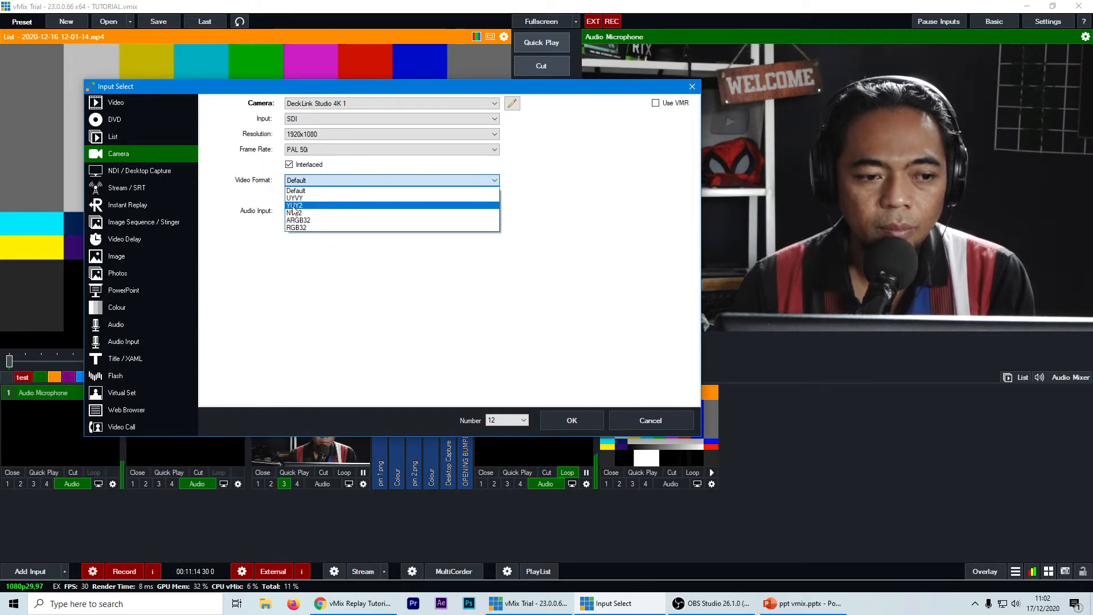
{"action": "left_click", "coordinate": [296, 191]}
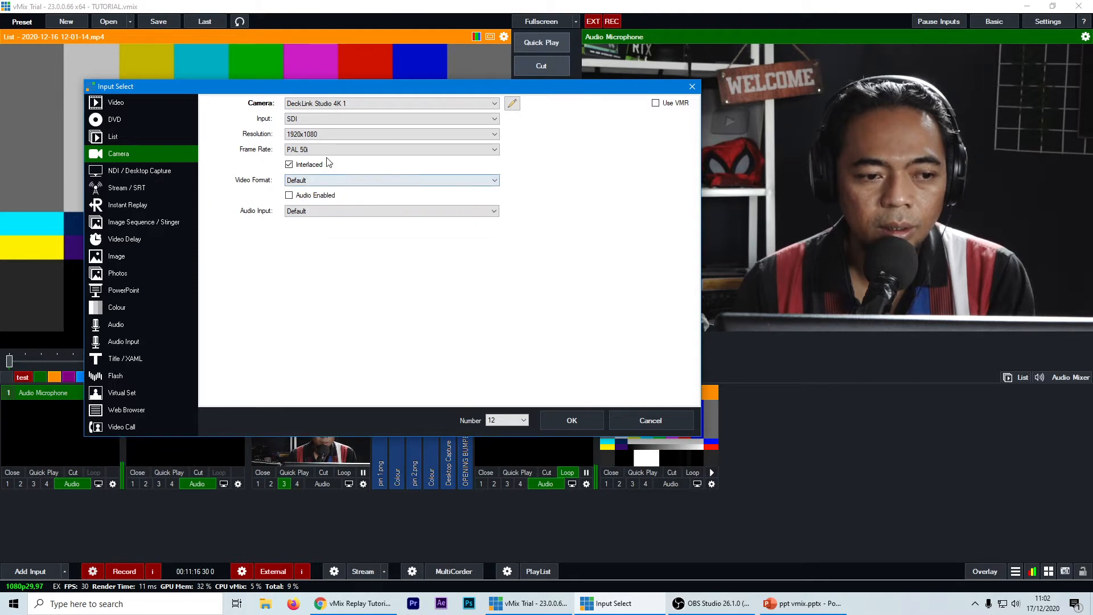
{"action": "left_click", "coordinate": [308, 181]}
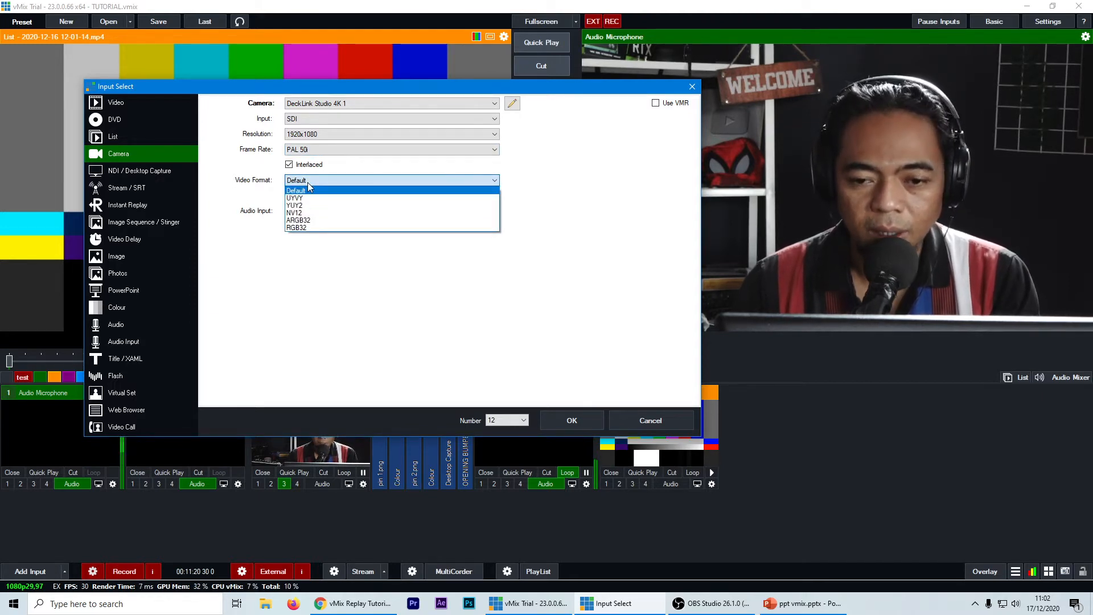
{"action": "left_click", "coordinate": [313, 180]}
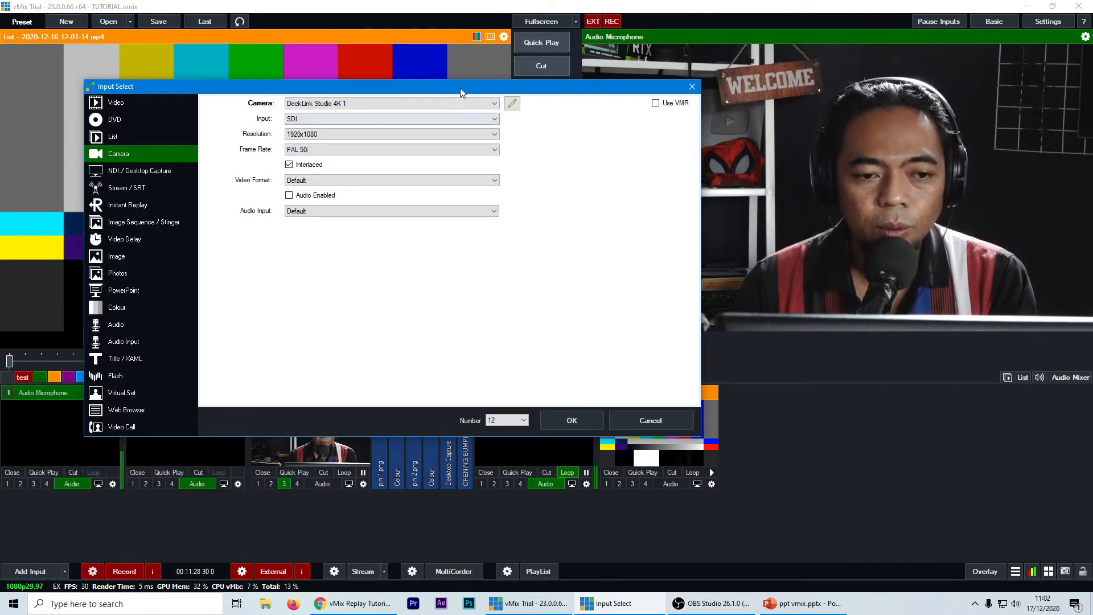
{"action": "left_click_drag", "start_coordinate": [460, 88], "coordinate": [470, 9]}
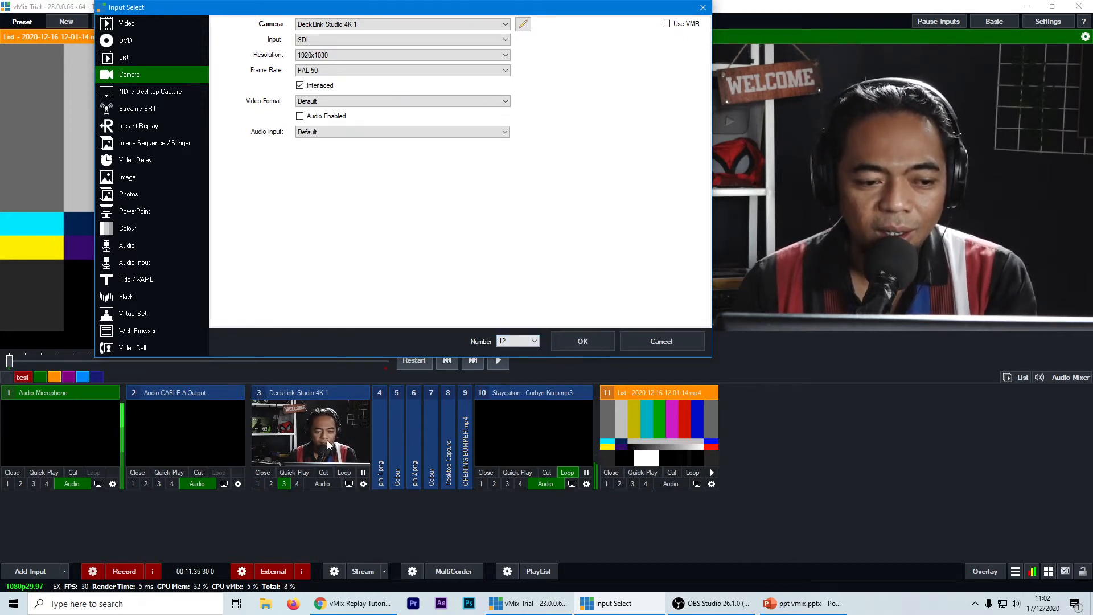
{"action": "left_click", "coordinate": [595, 340]}
{"action": "left_click", "coordinate": [668, 310]}
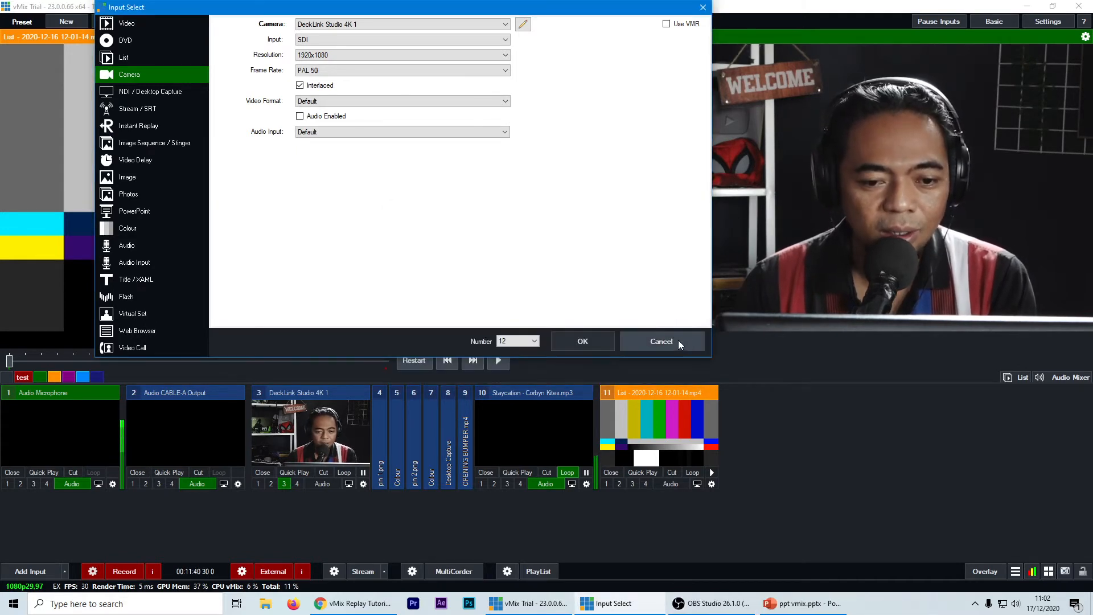
{"action": "left_click", "coordinate": [677, 340]}
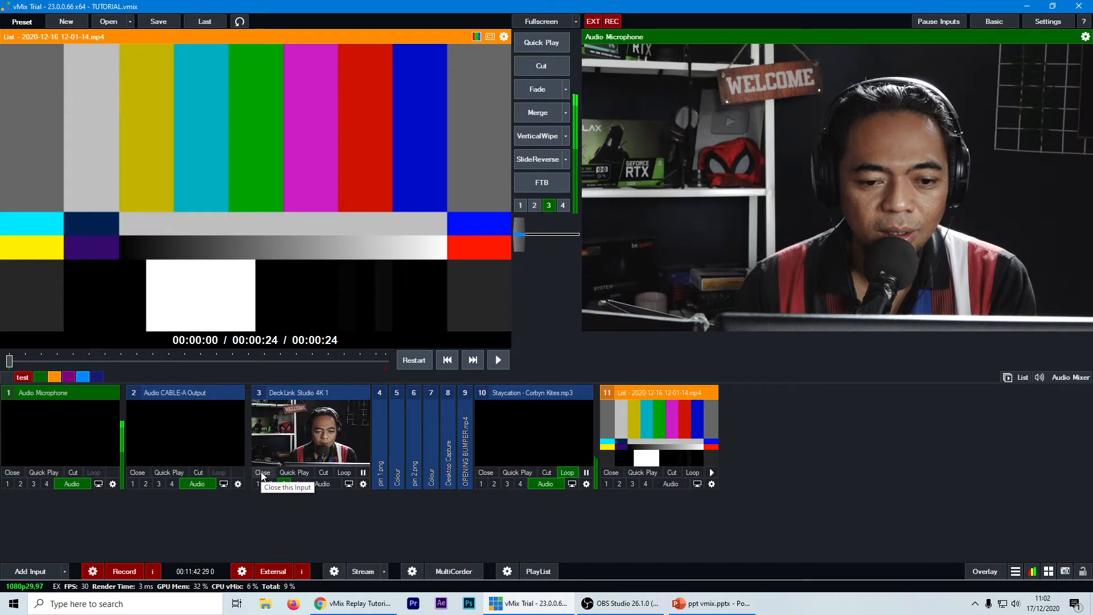
Remove the existing DeckLink input 3 and add DeckLink Studio 4K 1 again as a camera input.
{"action": "left_click", "coordinate": [263, 473]}
{"action": "left_click", "coordinate": [12, 573]}
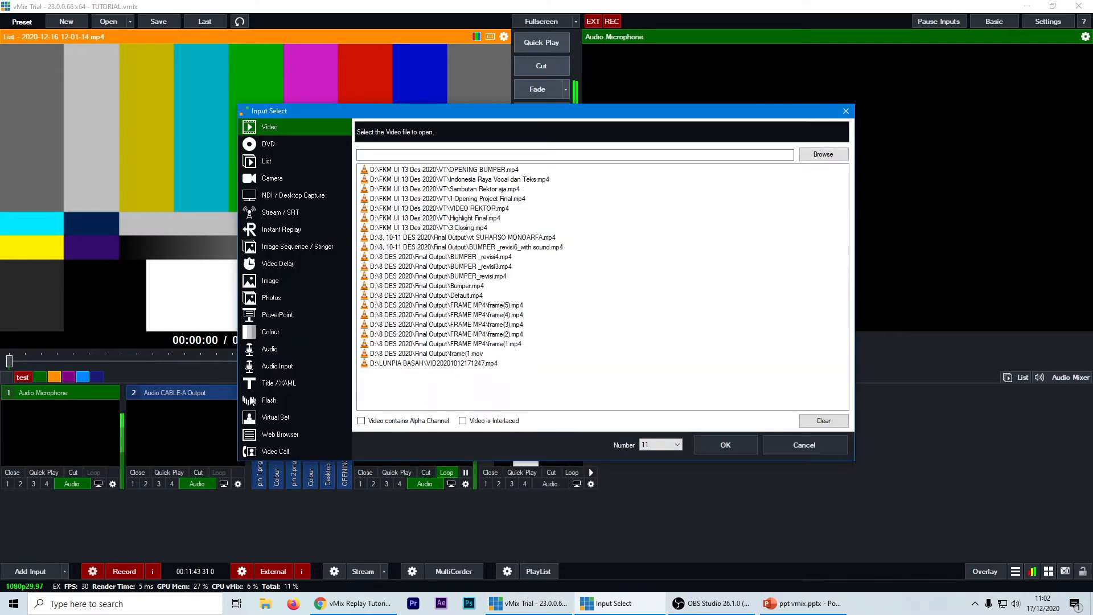
{"action": "left_click", "coordinate": [272, 177]}
{"action": "left_click", "coordinate": [478, 127]}
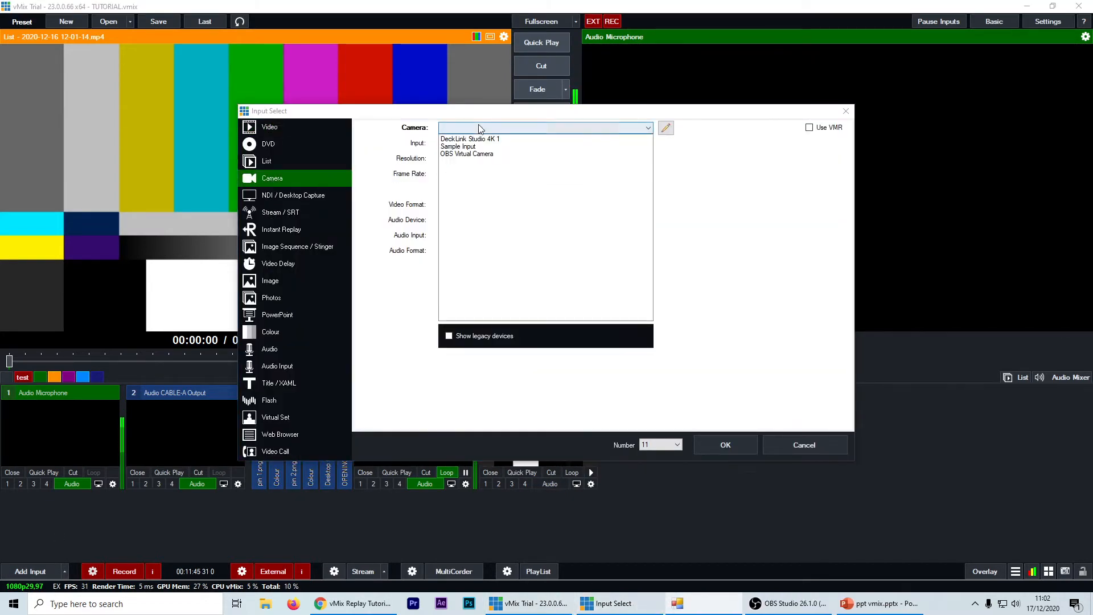
{"action": "left_click", "coordinate": [475, 140]}
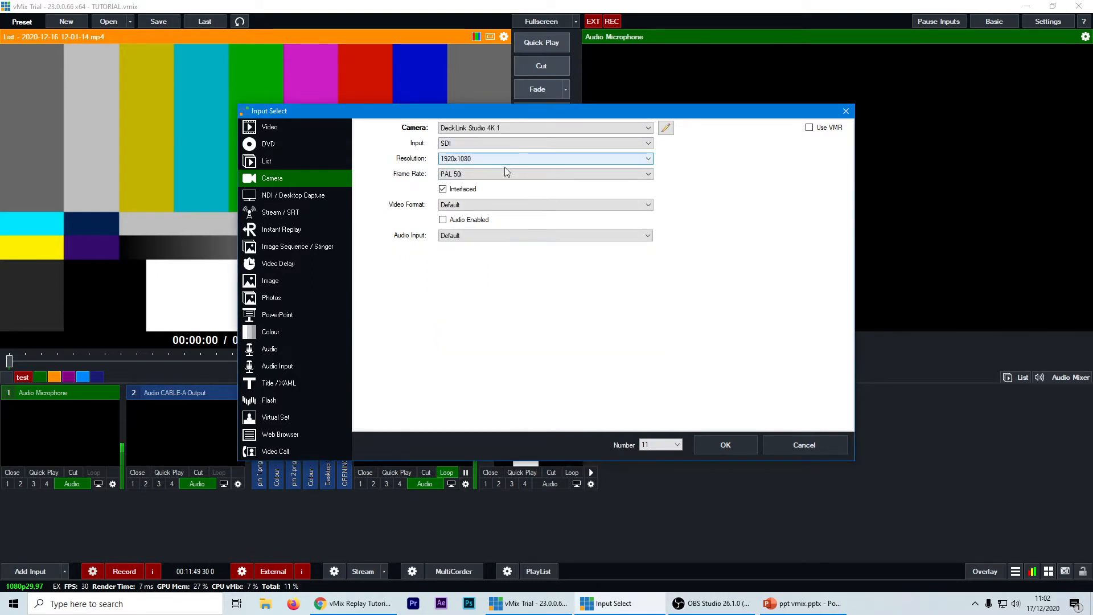
{"action": "left_click", "coordinate": [722, 447]}
Load the new DeckLink camera into the preview, fade it to the output, and load it into the preview again.
{"action": "left_click", "coordinate": [680, 427]}
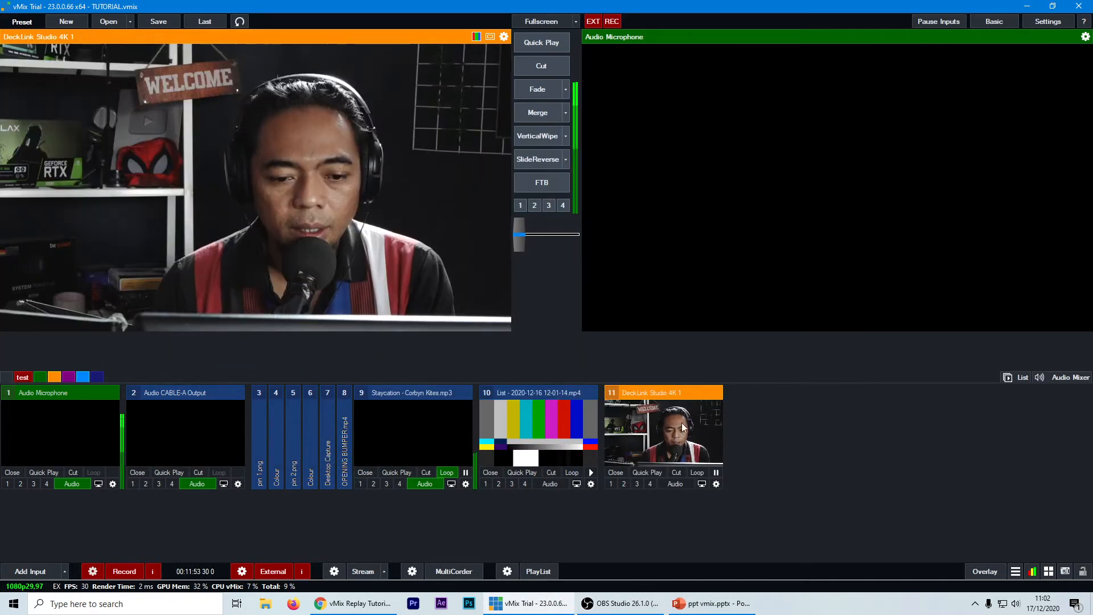
{"action": "left_click", "coordinate": [537, 91]}
{"action": "left_click", "coordinate": [676, 433]}
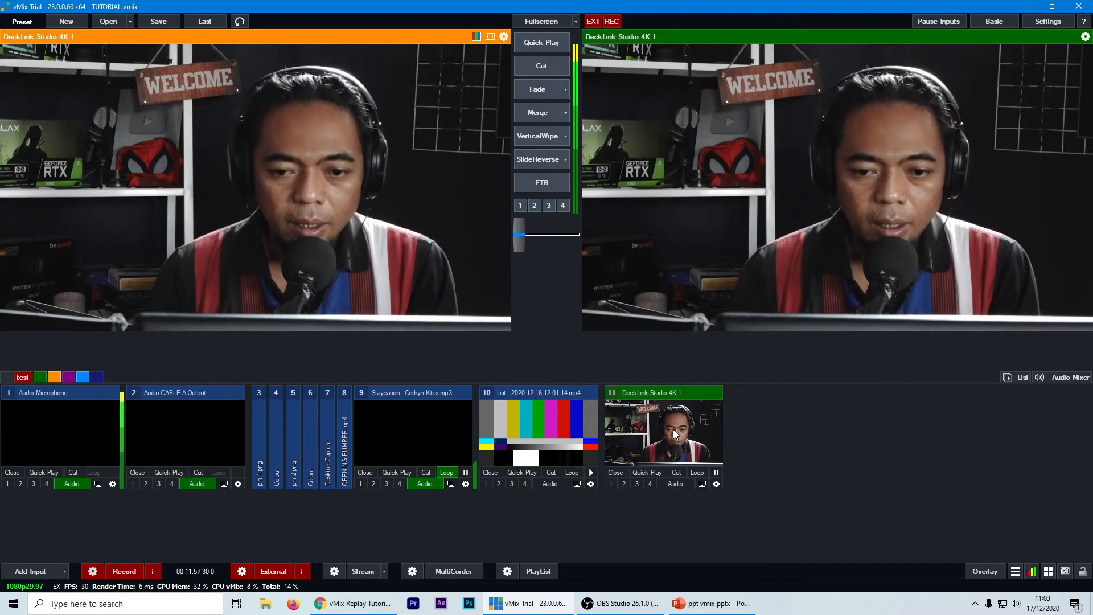
Check the NDI source list for a new NDI / Desktop Capture input, and close it without adding anything.
{"action": "left_click", "coordinate": [22, 572]}
{"action": "left_click", "coordinate": [292, 196]}
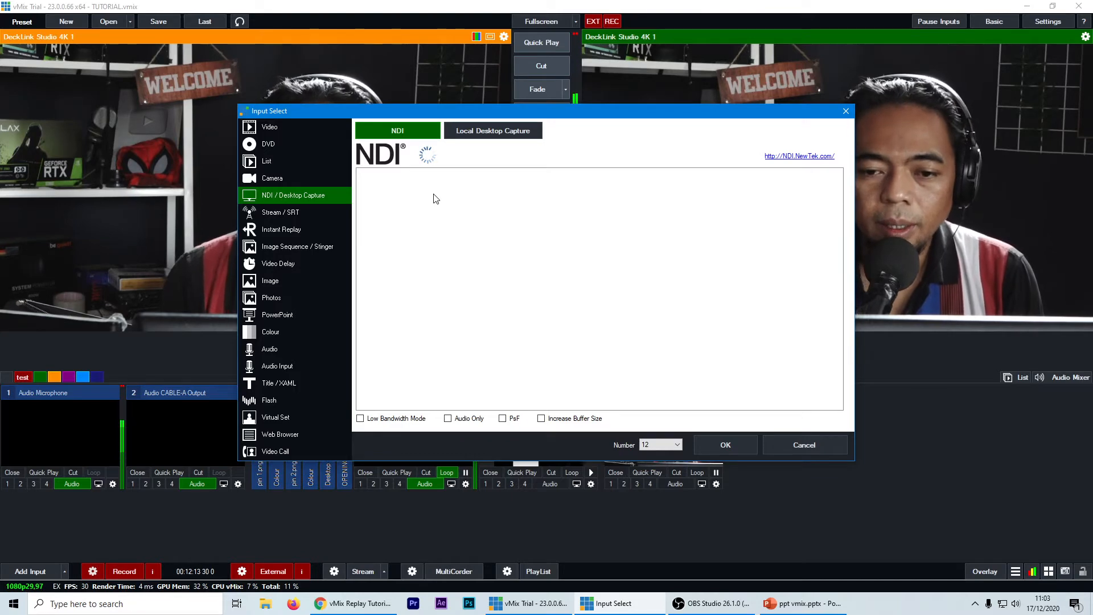
{"action": "left_click_drag", "start_coordinate": [632, 112], "coordinate": [508, 96]}
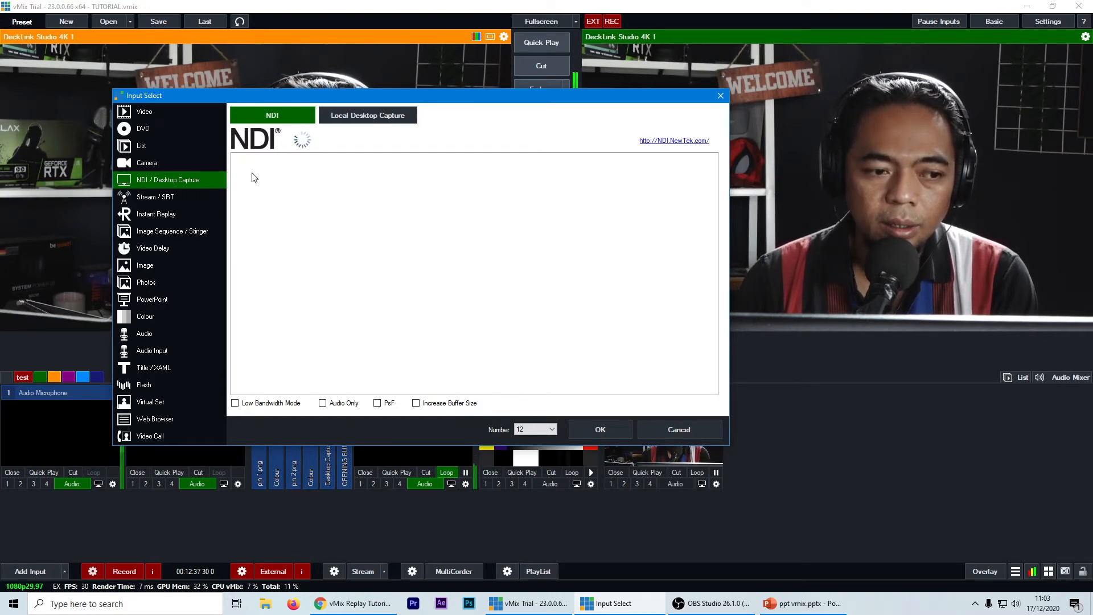
{"action": "left_click", "coordinate": [721, 96]}
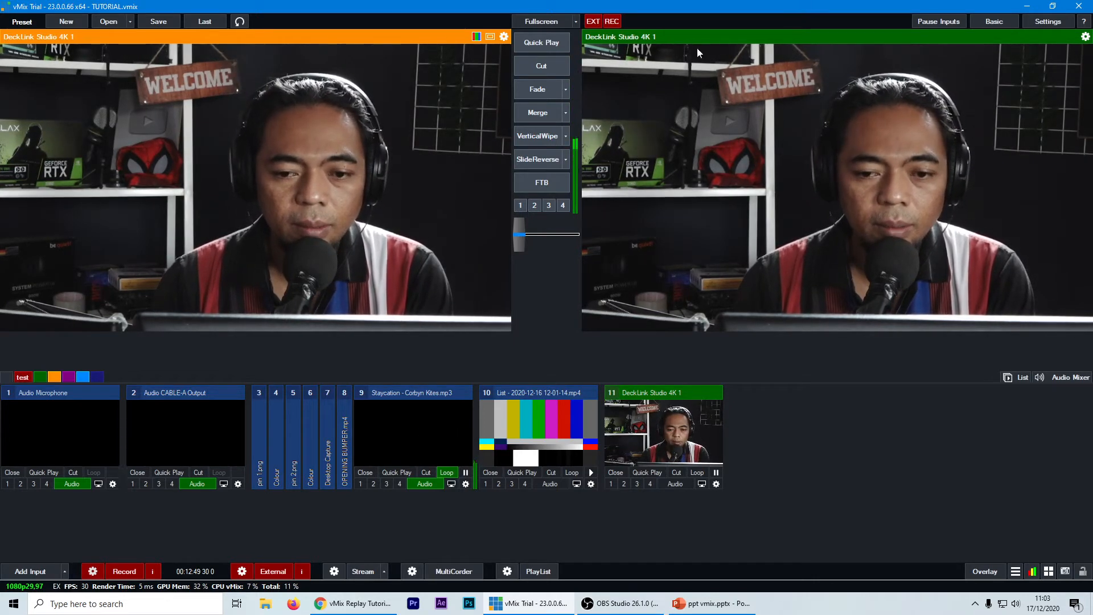
Launch the vMix Desktop Capture app and minimize its window so it keeps running in the background.
{"action": "left_click", "coordinate": [124, 602]}
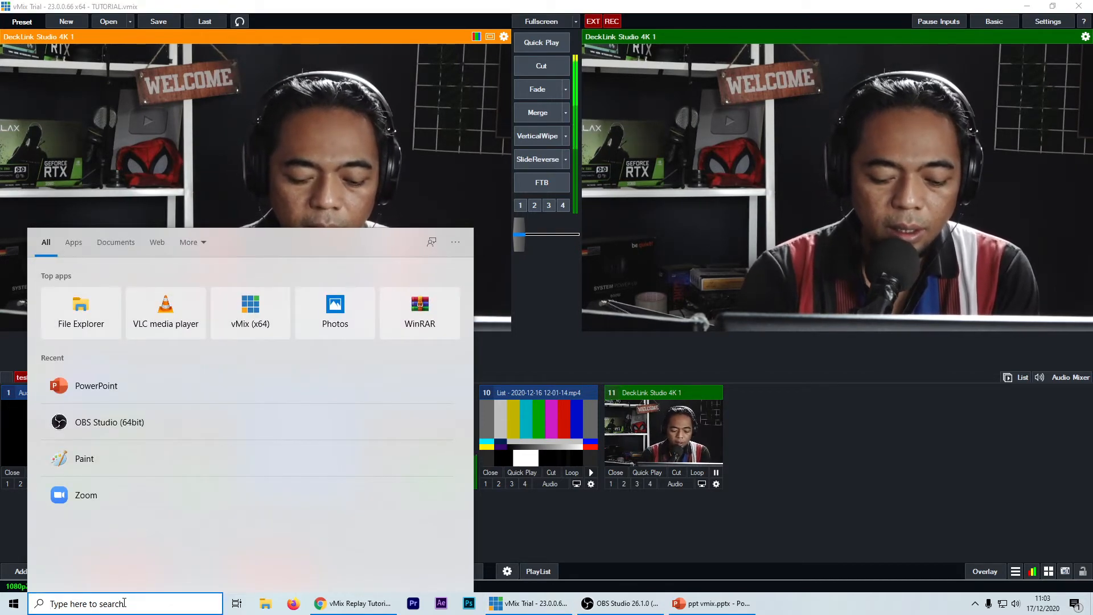
{"action": "type", "text": "desk"}
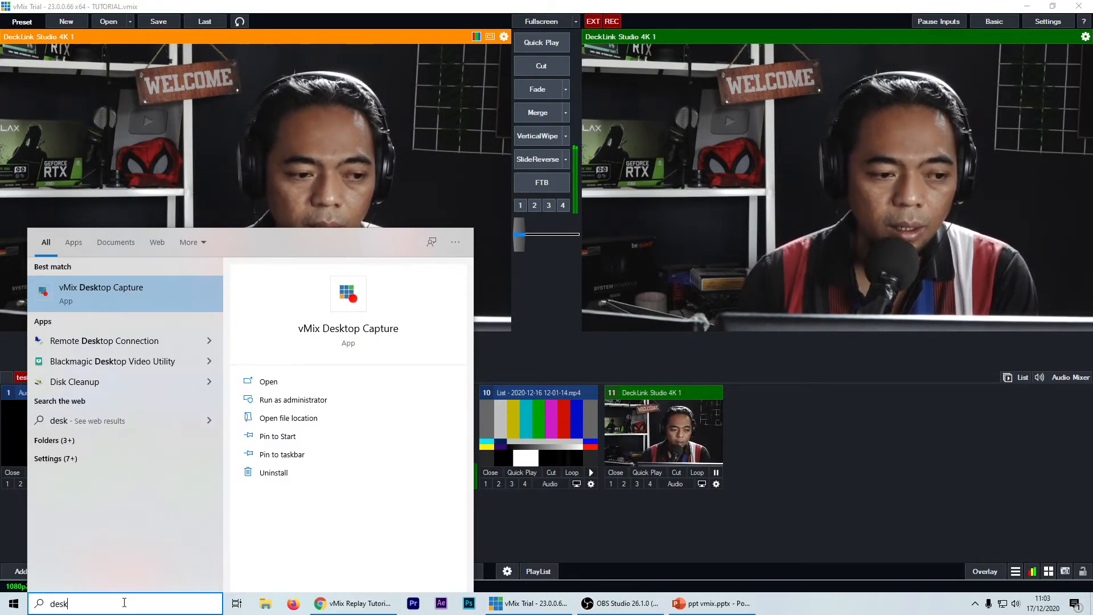
{"action": "left_click", "coordinate": [125, 296]}
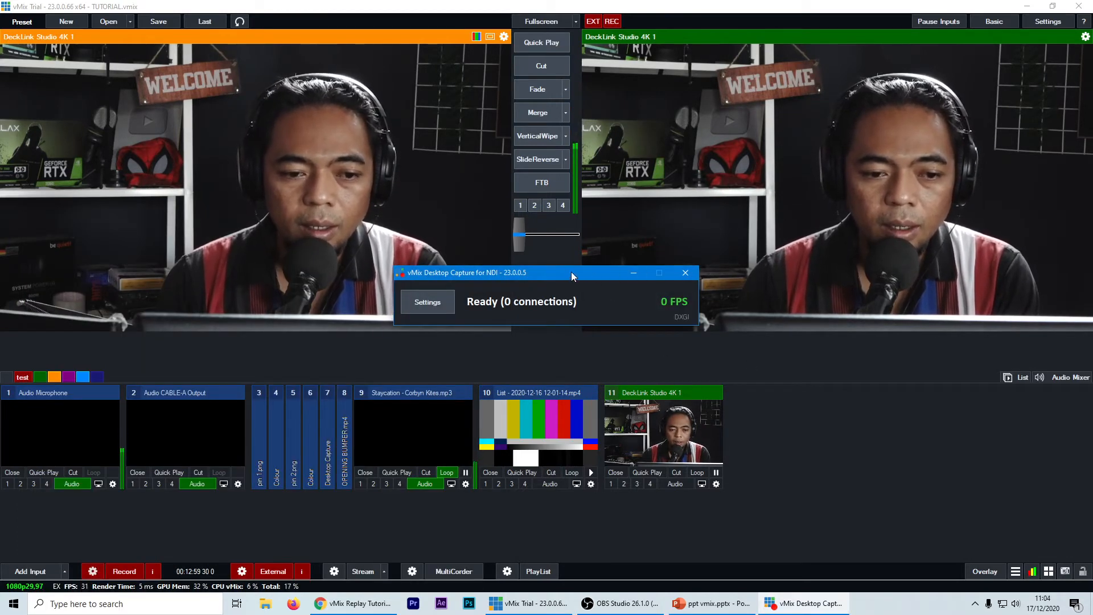
{"action": "left_click_drag", "start_coordinate": [572, 276], "coordinate": [672, 329]}
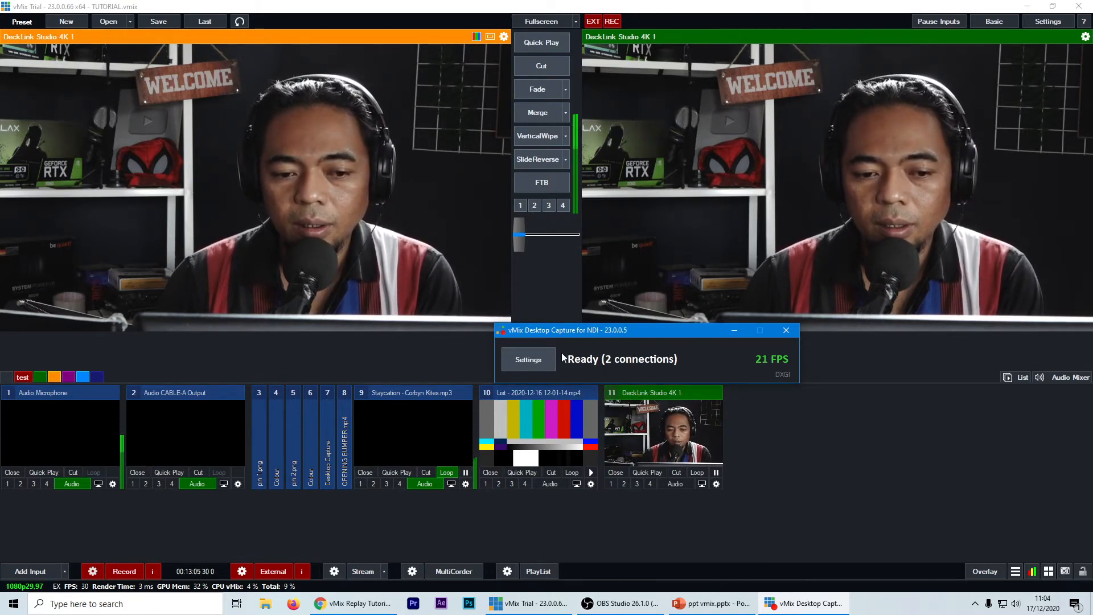
{"action": "left_click", "coordinate": [738, 332]}
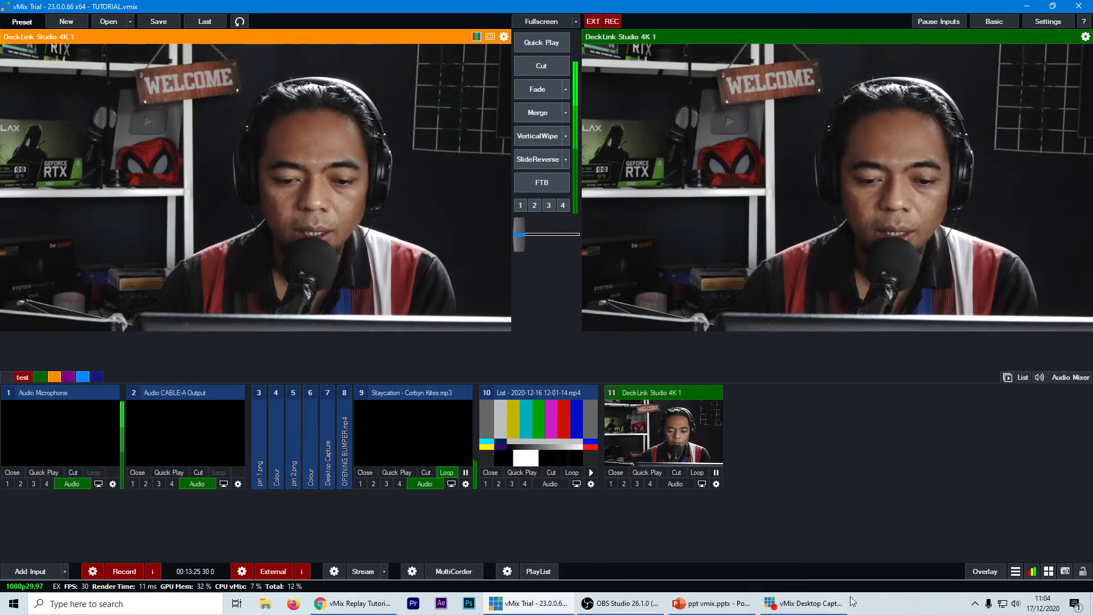
Look through the NDI sources for a new NDI / Desktop Capture input, selecting Display1, Display2, Google Chrome and NVIDIA Share in turn.
{"action": "left_click", "coordinate": [36, 571]}
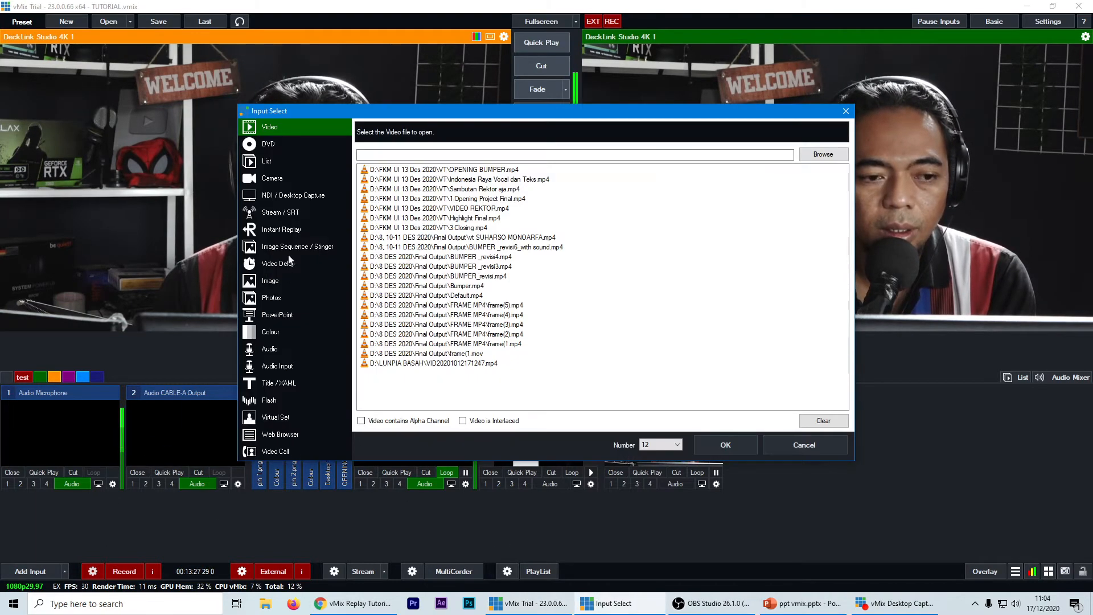
{"action": "left_click", "coordinate": [290, 194]}
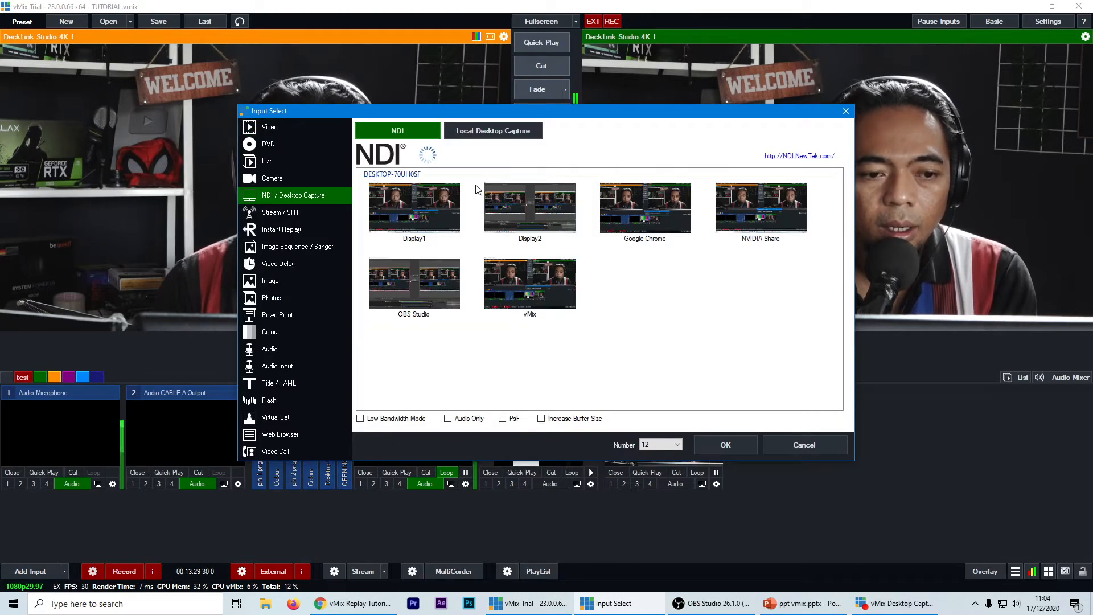
{"action": "left_click", "coordinate": [422, 207]}
{"action": "left_click", "coordinate": [502, 212]}
{"action": "left_click", "coordinate": [645, 207]}
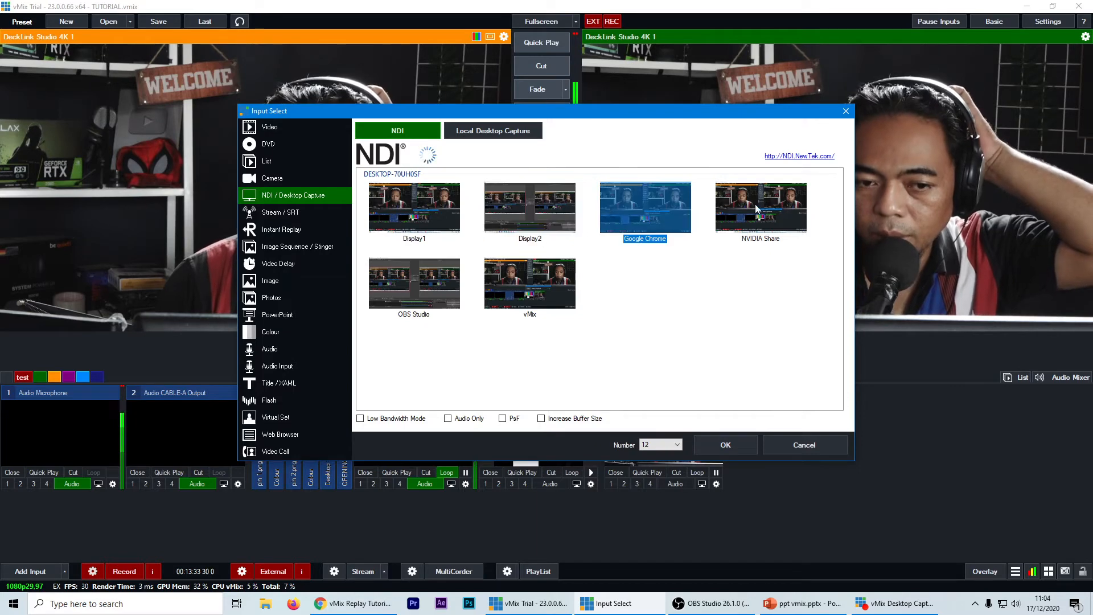
{"action": "left_click", "coordinate": [757, 207]}
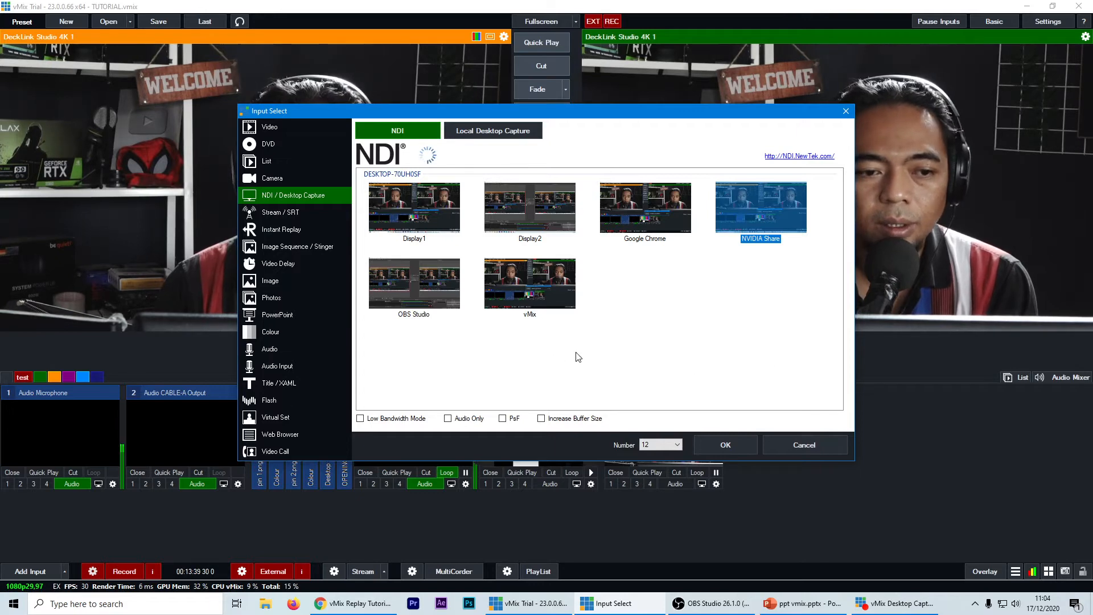
Try out a Local Desktop Capture as input 12 in the preview, and remove that input.
{"action": "left_click", "coordinate": [509, 132]}
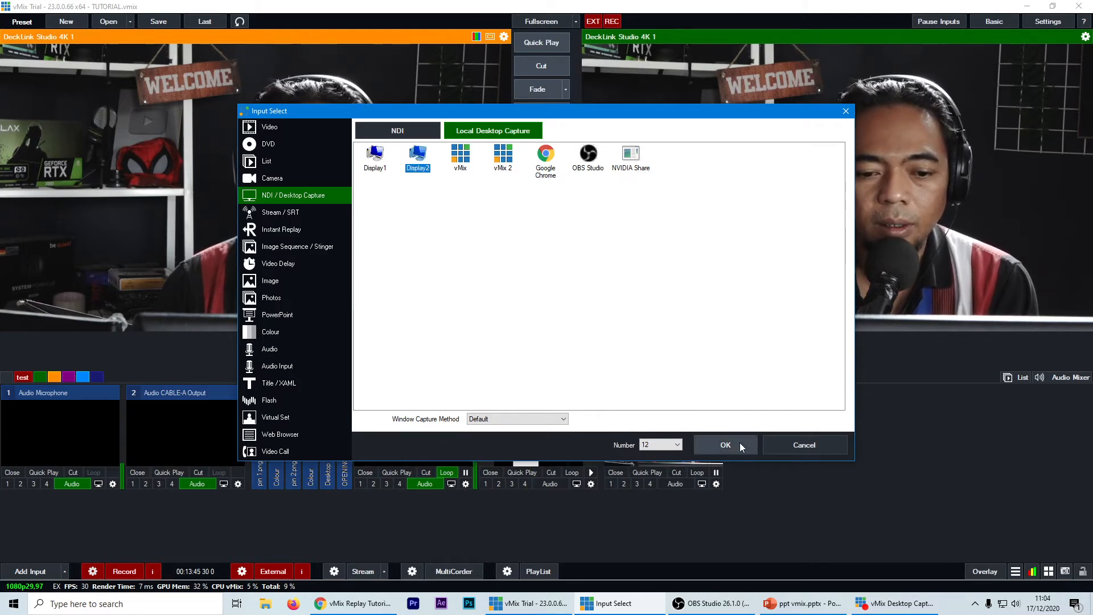
{"action": "left_click", "coordinate": [405, 132]}
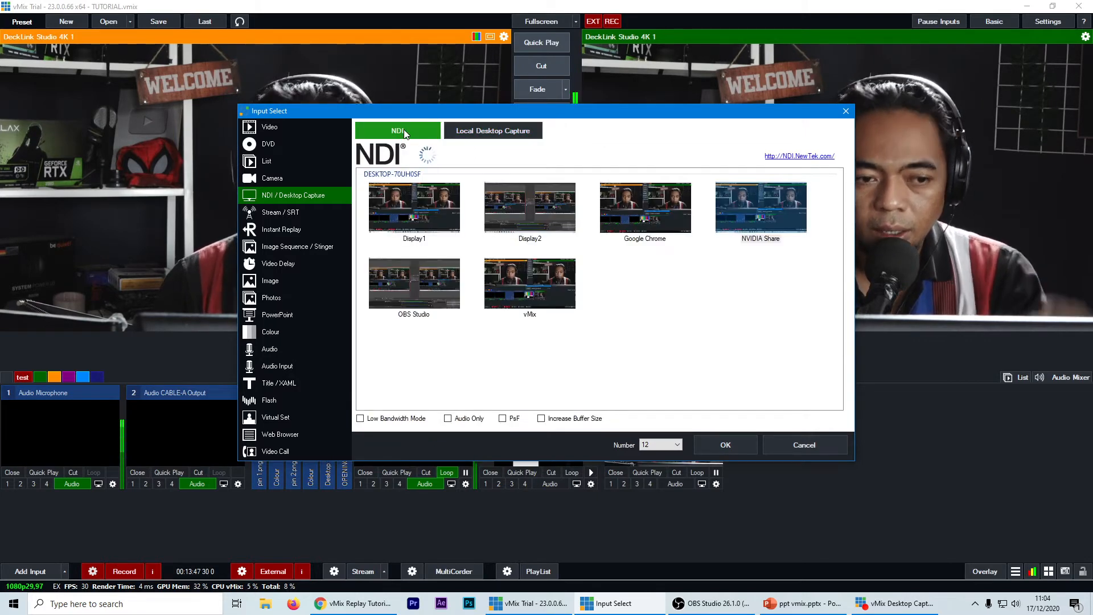
{"action": "left_click", "coordinate": [513, 133]}
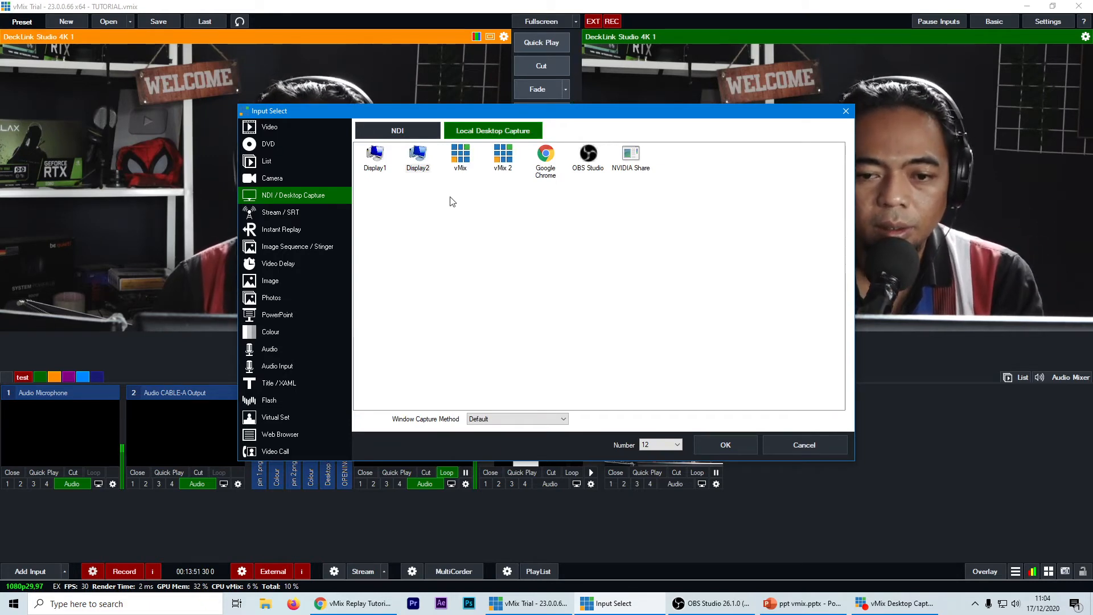
{"action": "left_click", "coordinate": [734, 443]}
{"action": "left_click", "coordinate": [790, 435]}
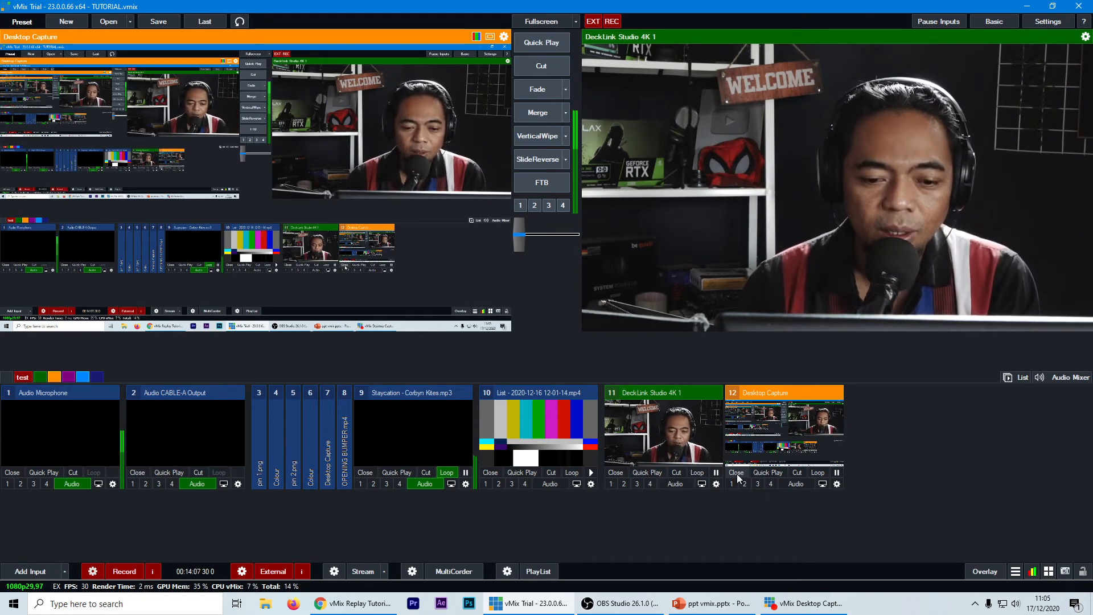
{"action": "left_click", "coordinate": [737, 473]}
Examine the Stream / SRT settings for a new input, including the list of available stream types.
{"action": "left_click", "coordinate": [29, 572]}
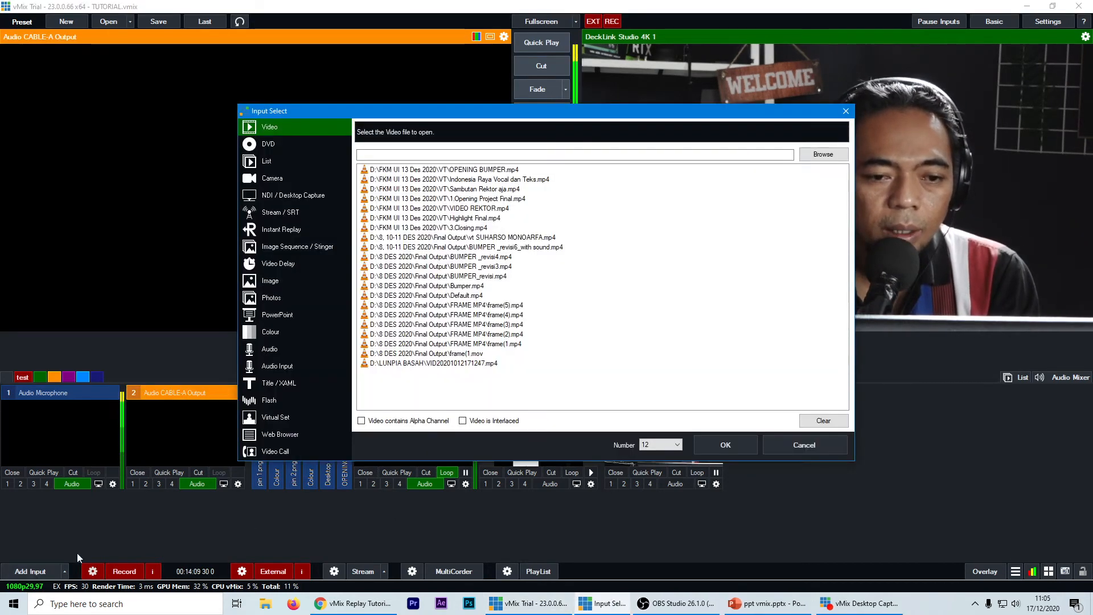
{"action": "left_click", "coordinate": [278, 214]}
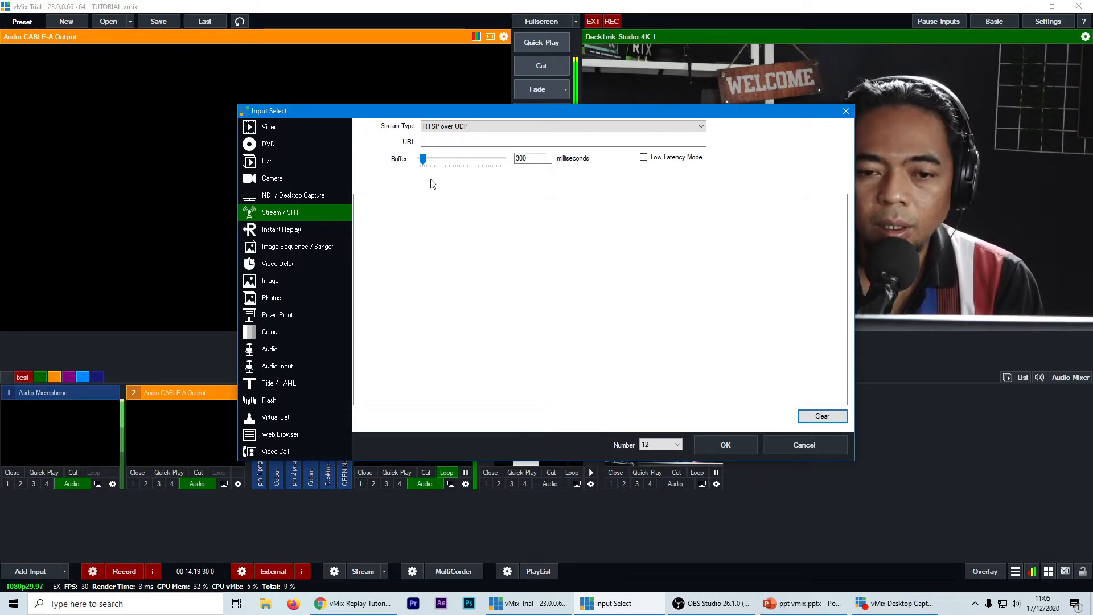
{"action": "left_click", "coordinate": [464, 127]}
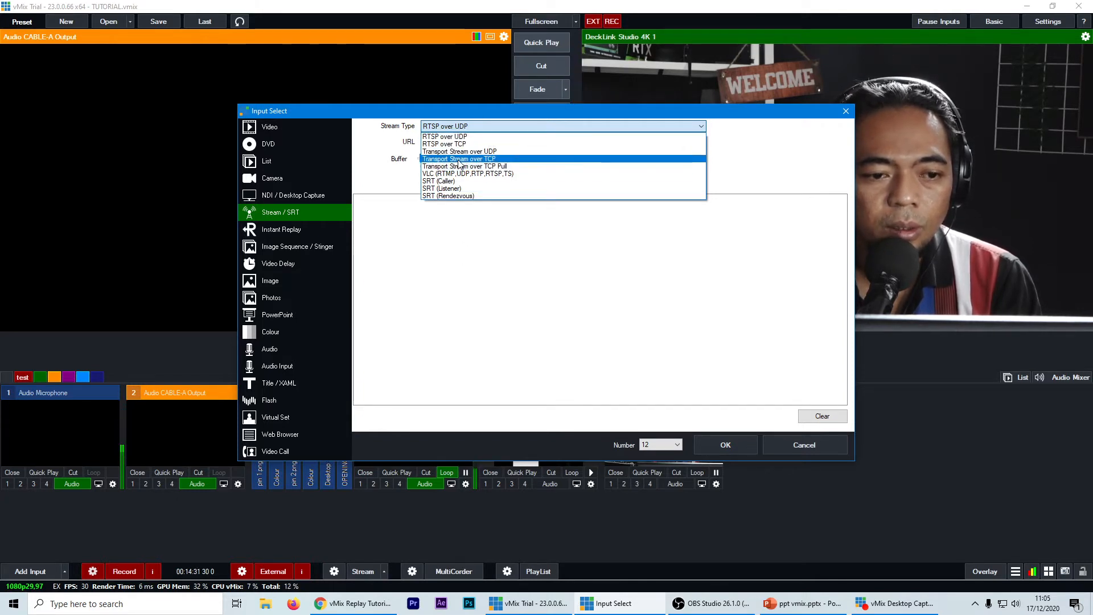
{"action": "left_click", "coordinate": [553, 278]}
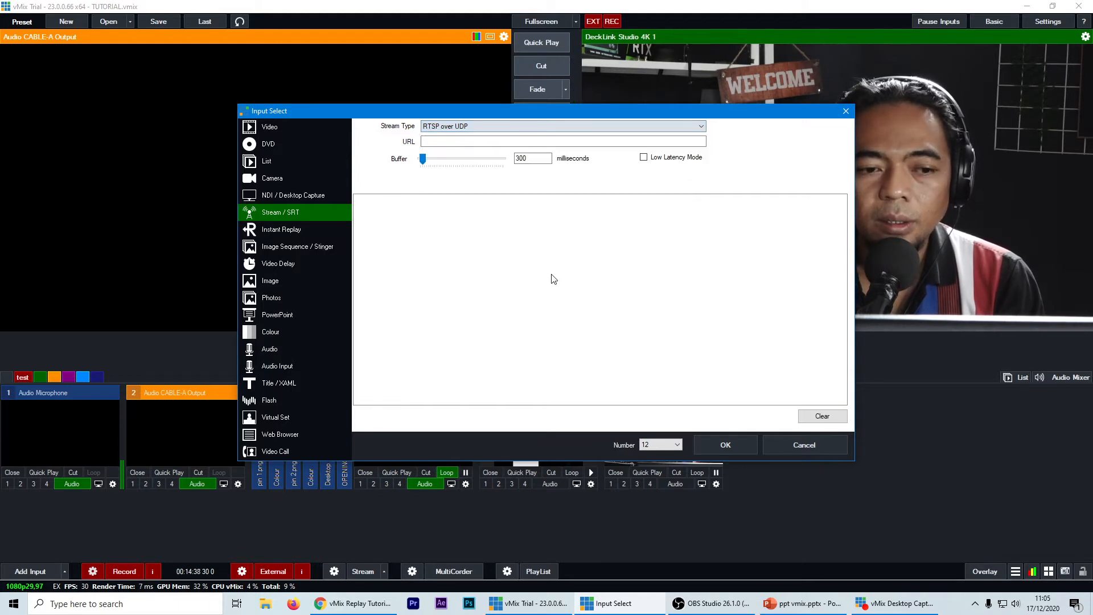
{"action": "left_click", "coordinate": [469, 126]}
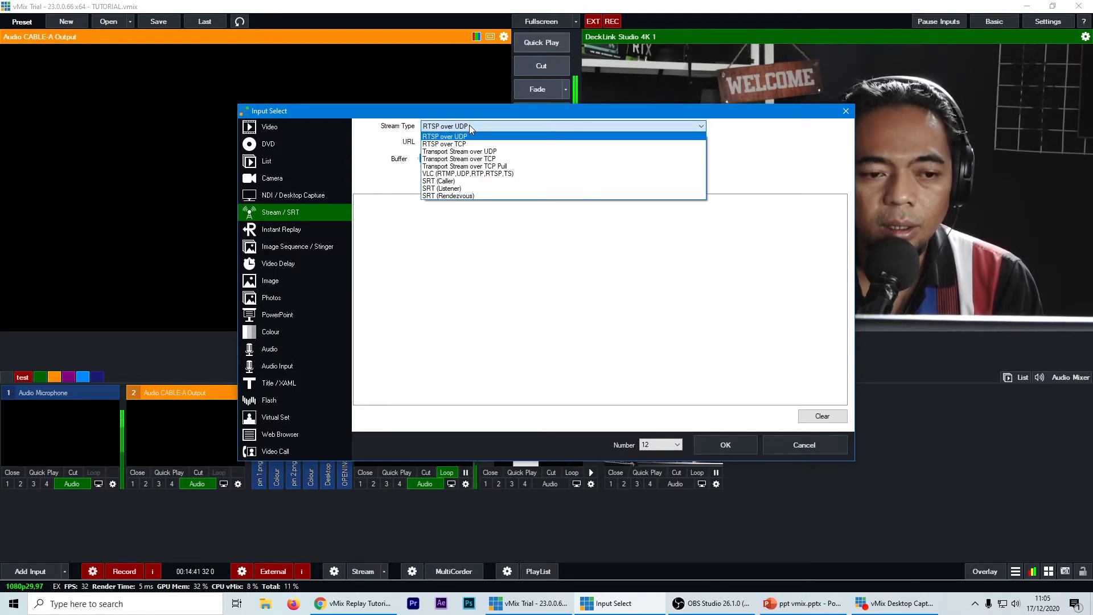
{"action": "left_click", "coordinate": [469, 126]}
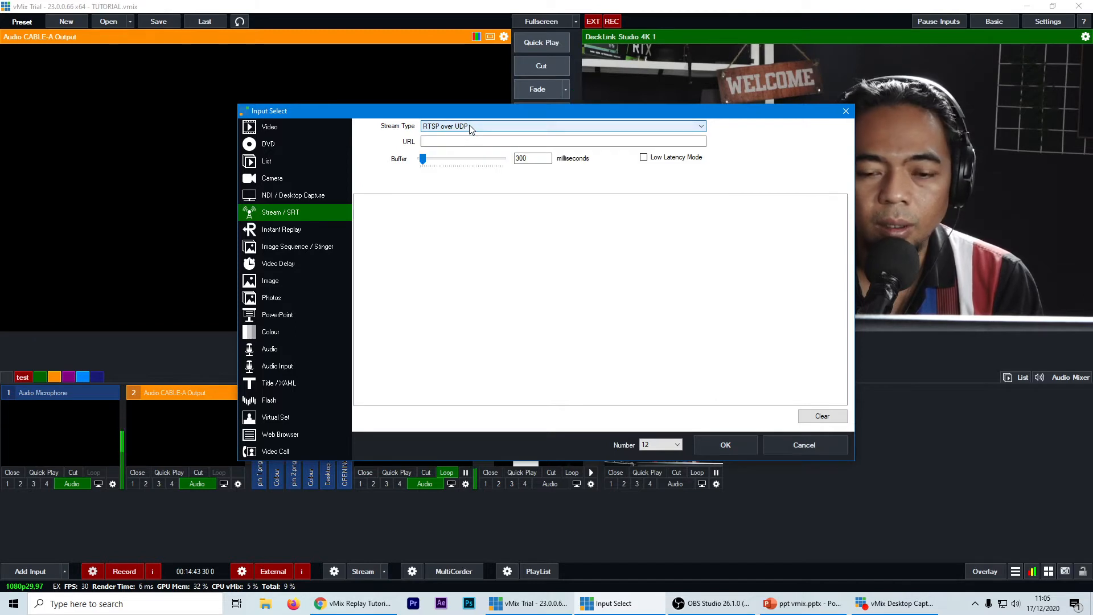
{"action": "left_click", "coordinate": [469, 125]}
{"action": "left_click", "coordinate": [469, 125]}
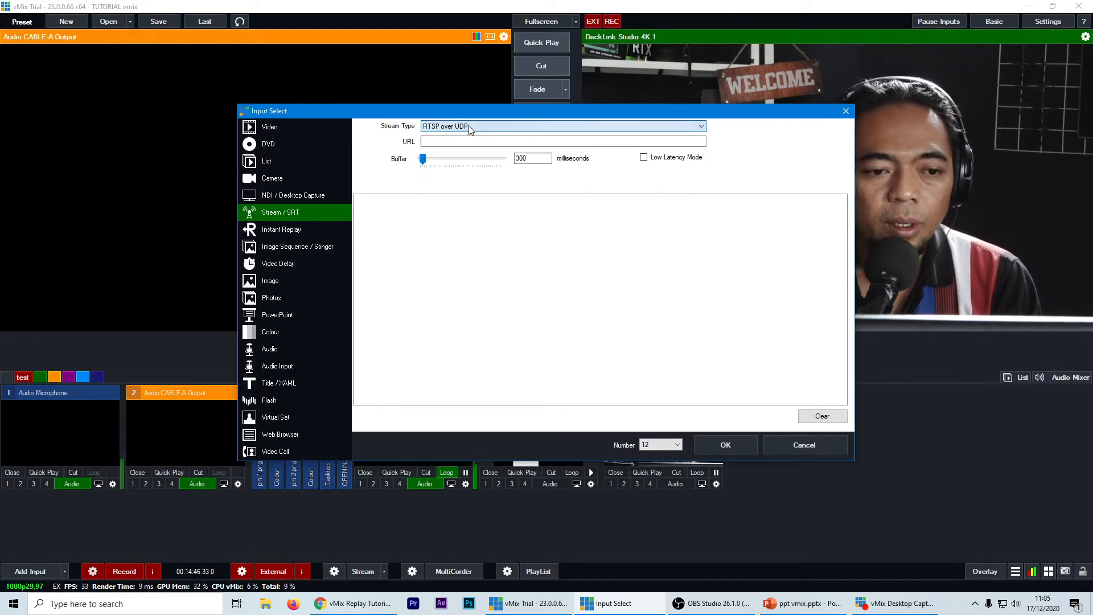
{"action": "left_click", "coordinate": [469, 126]}
{"action": "left_click", "coordinate": [469, 125]}
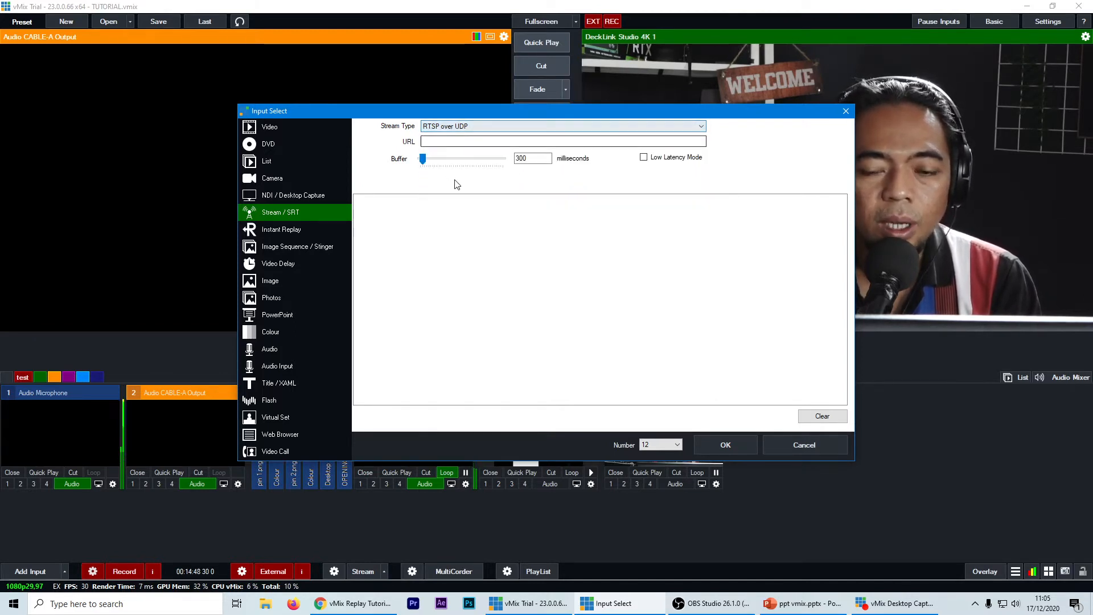
Try to select the VLC (RTMP,UDP,RTP,RTSP,TS) stream type and decline visiting the VLC for vMix download page.
{"action": "left_click_drag", "start_coordinate": [640, 115], "coordinate": [478, 126]}
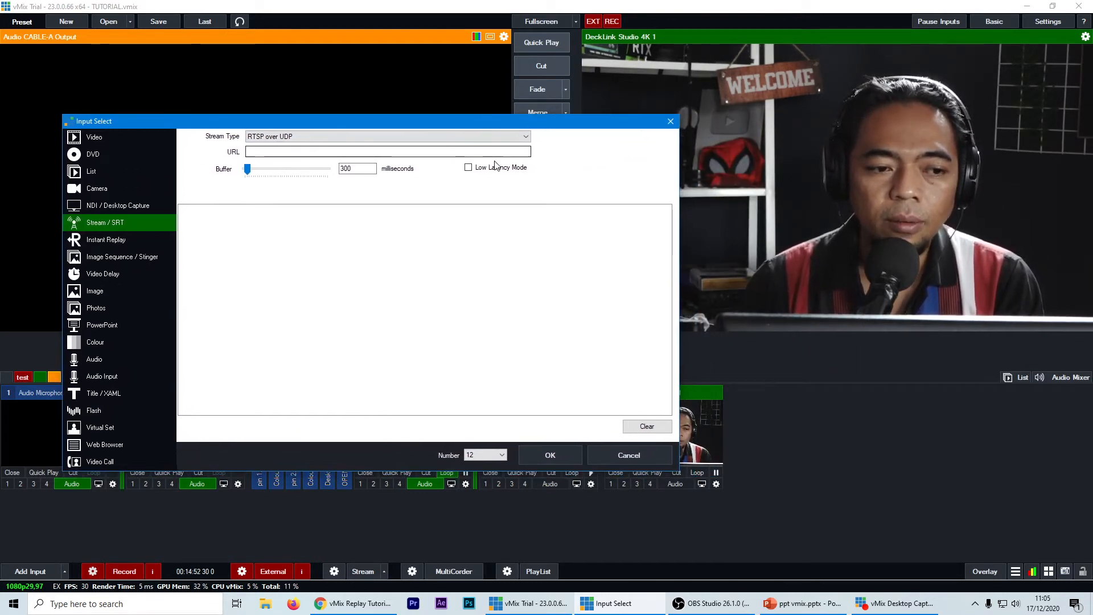
{"action": "left_click", "coordinate": [273, 136]}
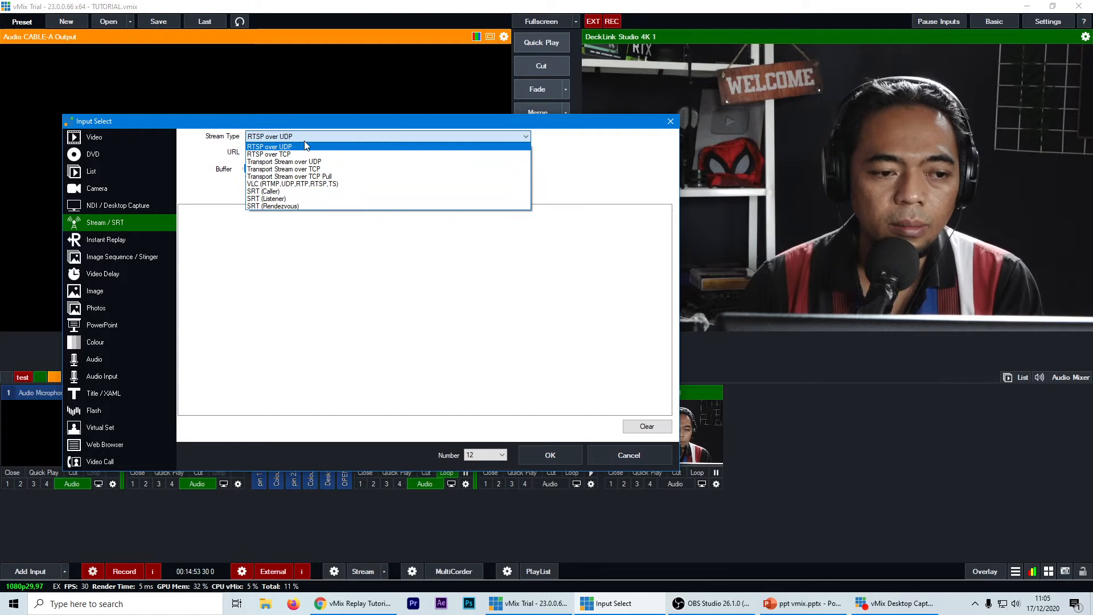
{"action": "left_click", "coordinate": [274, 183]}
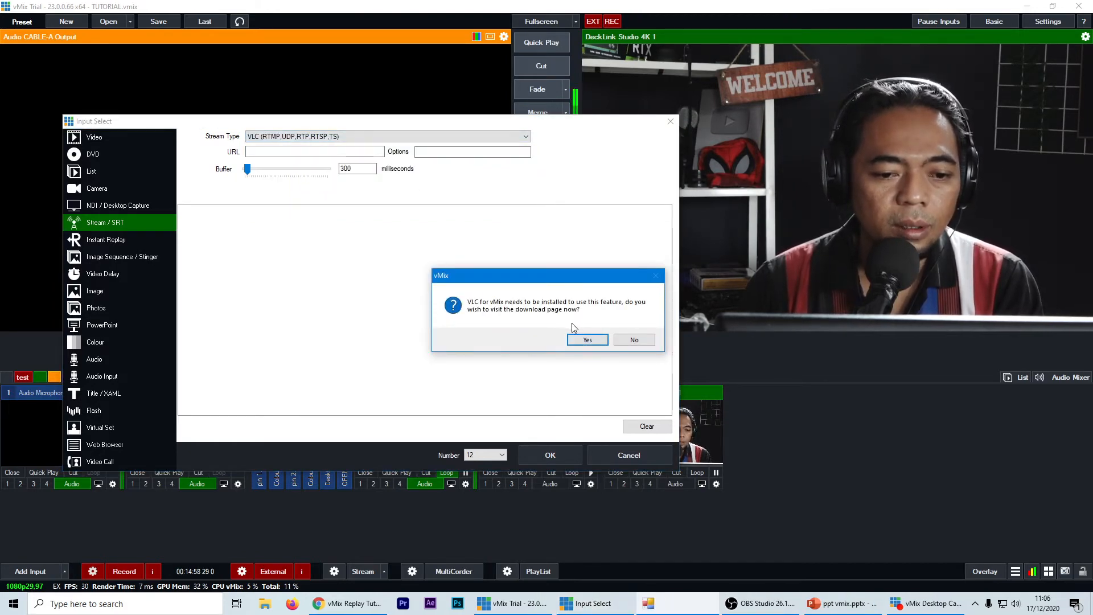
{"action": "left_click", "coordinate": [633, 341]}
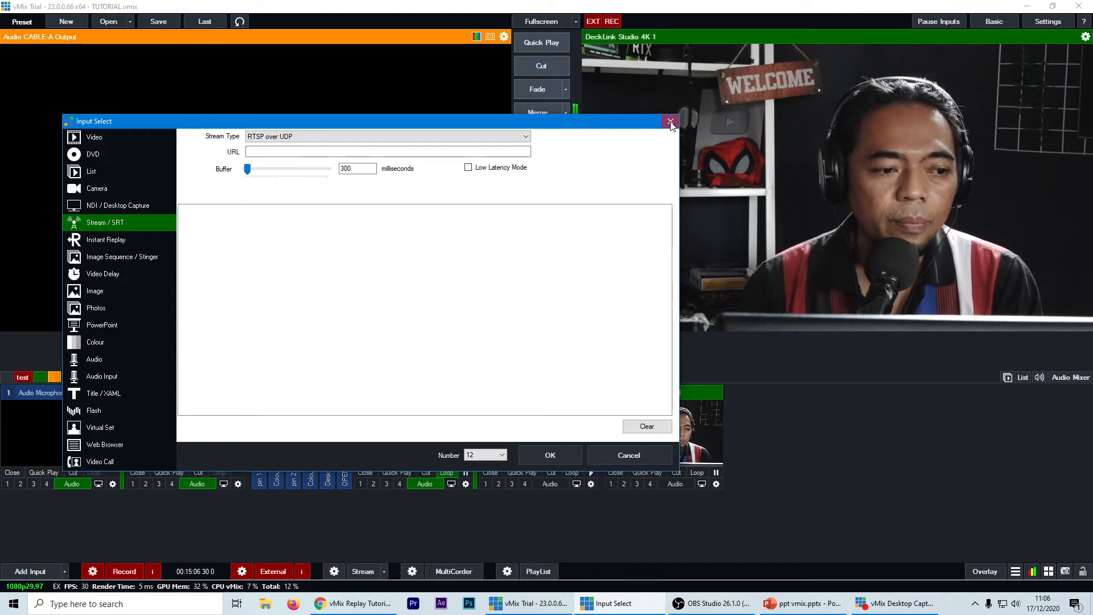
Show the Instant Replay settings for the new input and delete all recordings stored in the session folder.
{"action": "left_click", "coordinate": [92, 240]}
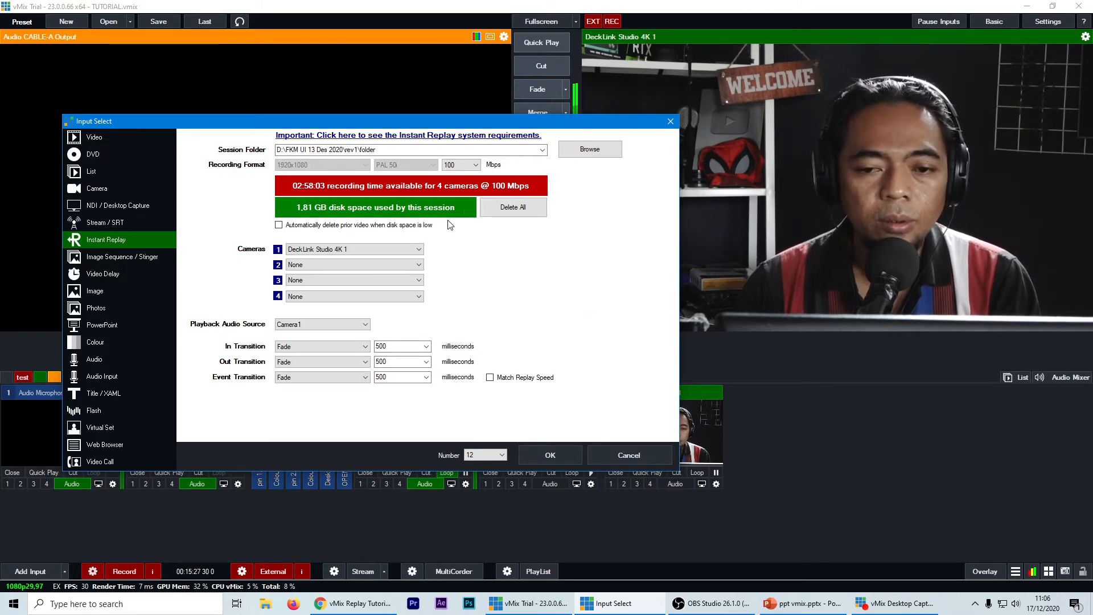
{"action": "left_click_drag", "start_coordinate": [496, 124], "coordinate": [569, 97]}
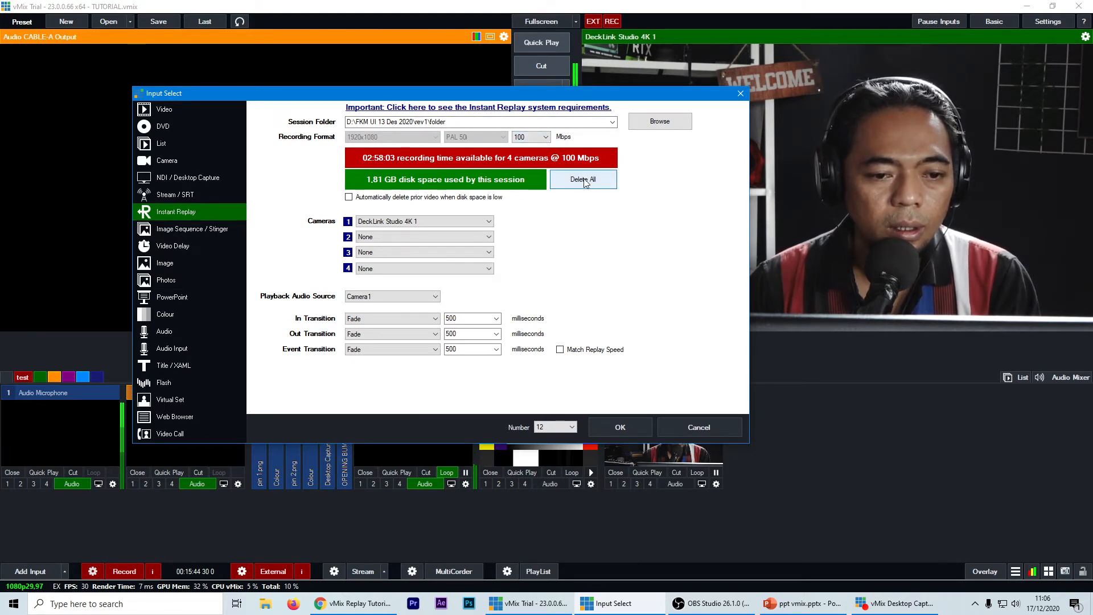
{"action": "left_click", "coordinate": [579, 180]}
{"action": "left_click", "coordinate": [582, 346]}
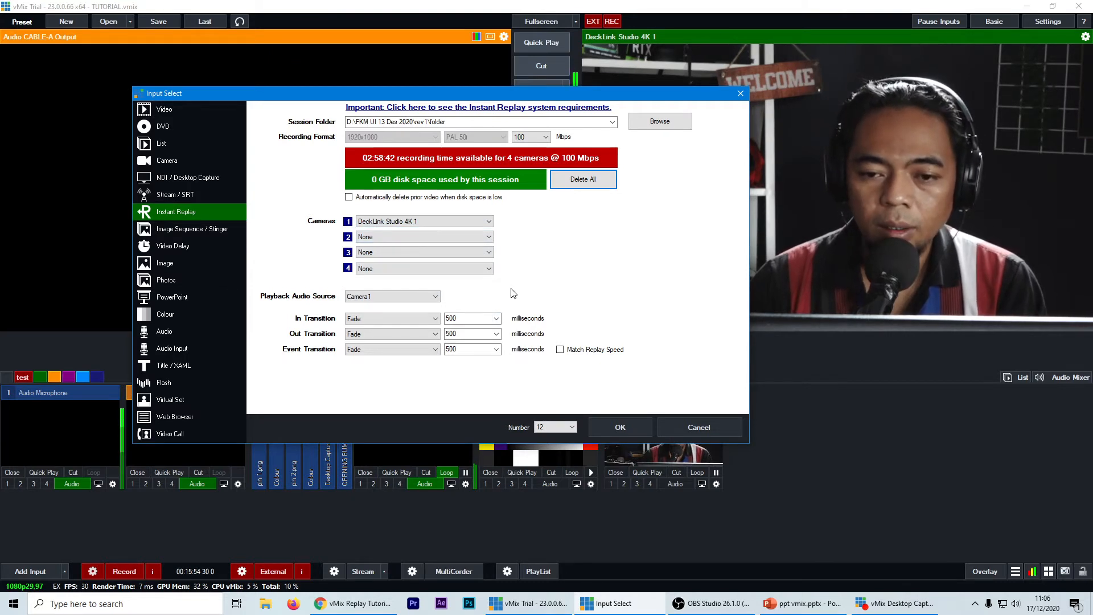
Add the Instant Replay input with DeckLink Studio 4K 1 as camera 1, and load replay channel A into the preview.
{"action": "left_click_drag", "start_coordinate": [647, 98], "coordinate": [608, 94]}
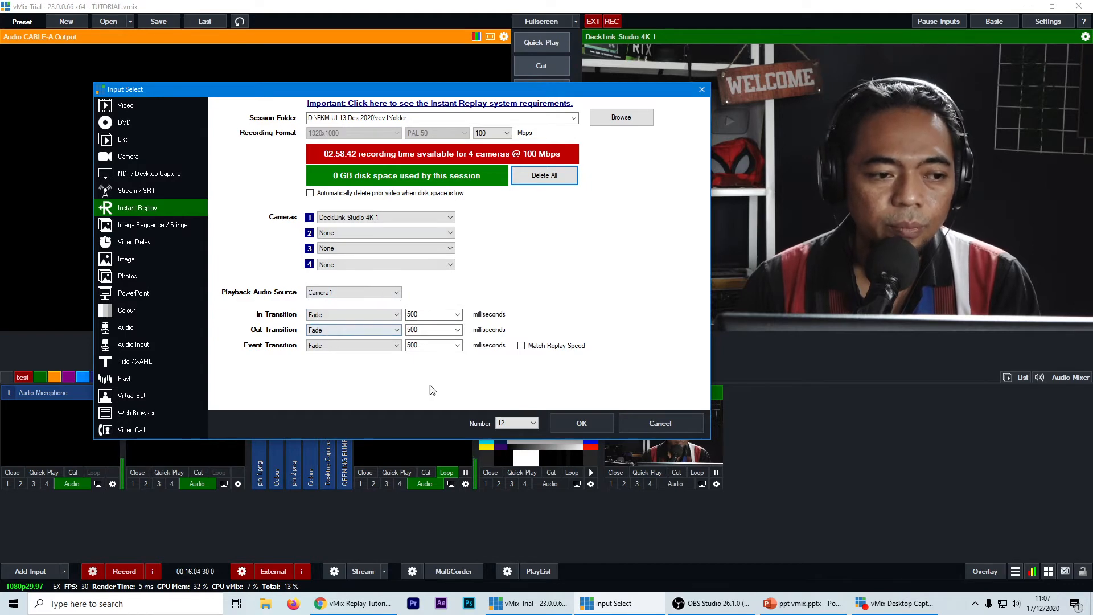
{"action": "left_click", "coordinate": [589, 426]}
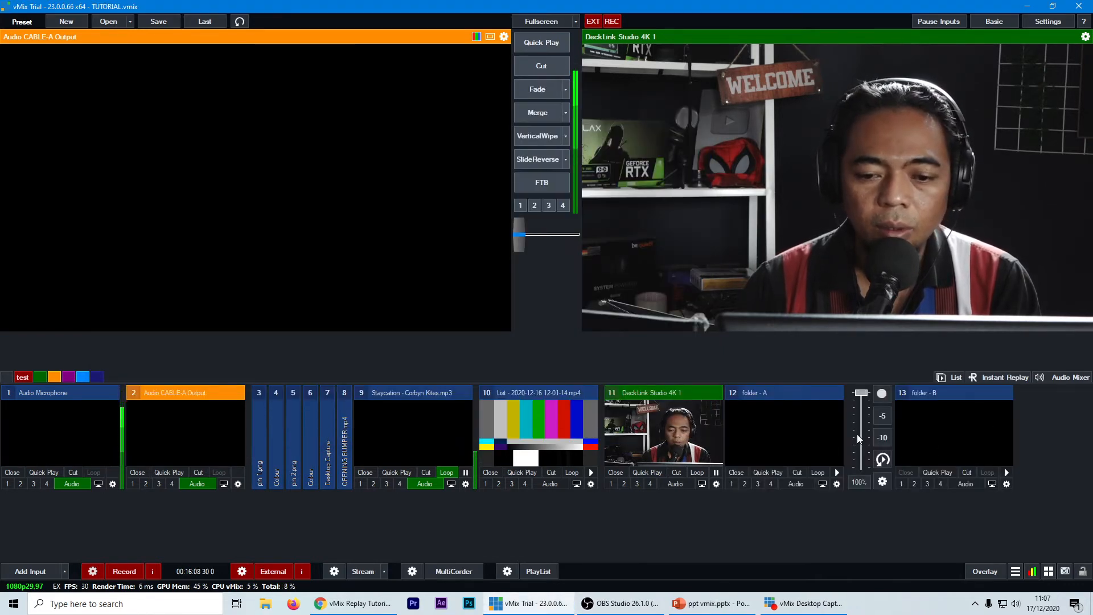
{"action": "left_click", "coordinate": [787, 430]}
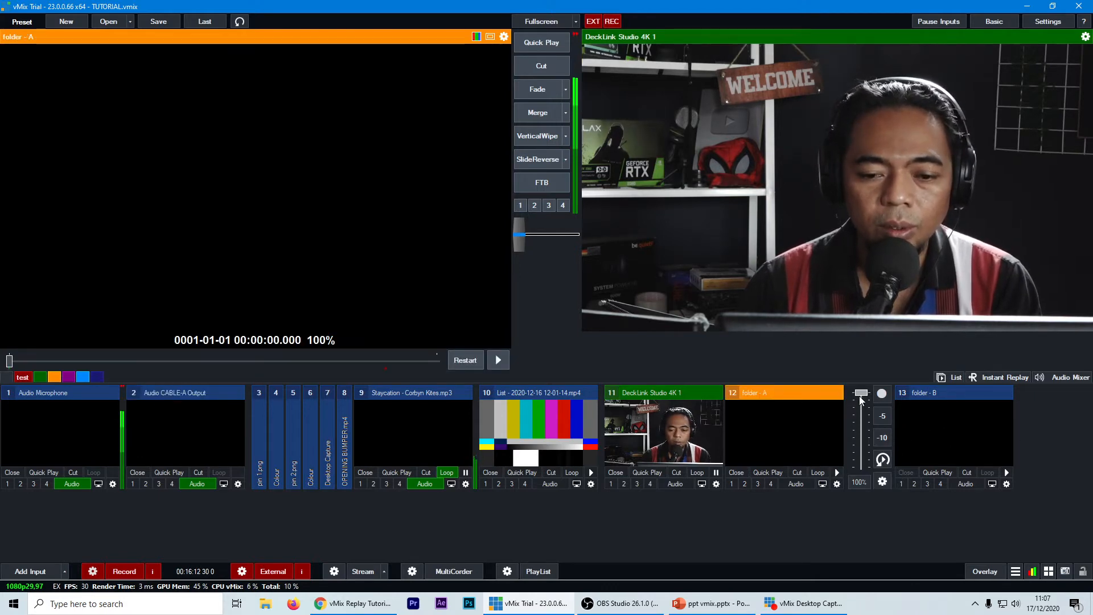
Play the last replay event to the output at 51% speed, and remove the Instant Replay input.
{"action": "left_click_drag", "start_coordinate": [861, 396], "coordinate": [860, 431]}
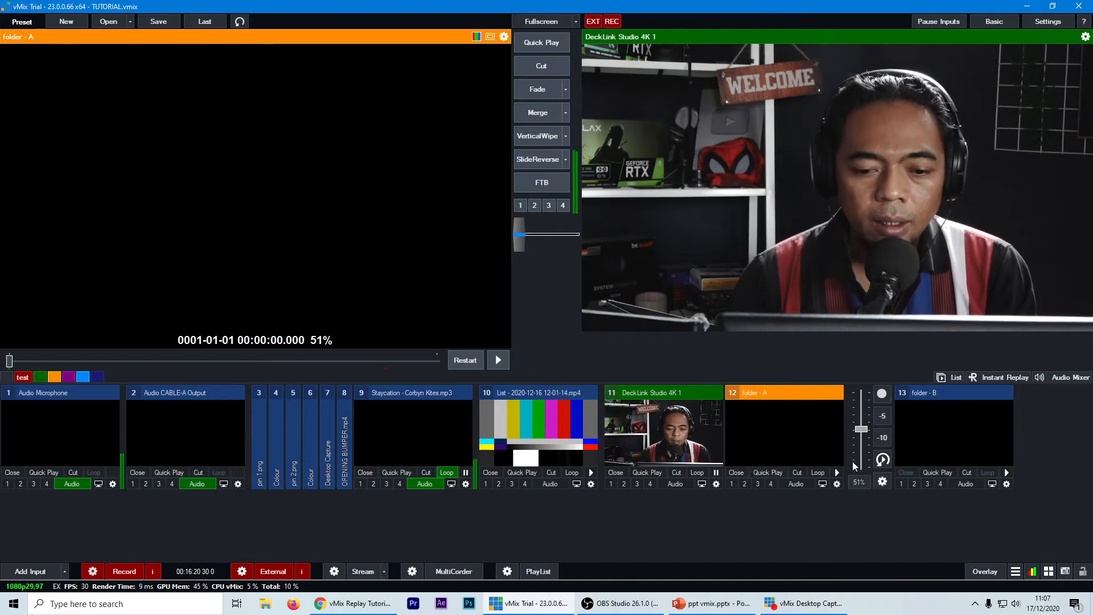
{"action": "left_click", "coordinate": [882, 459]}
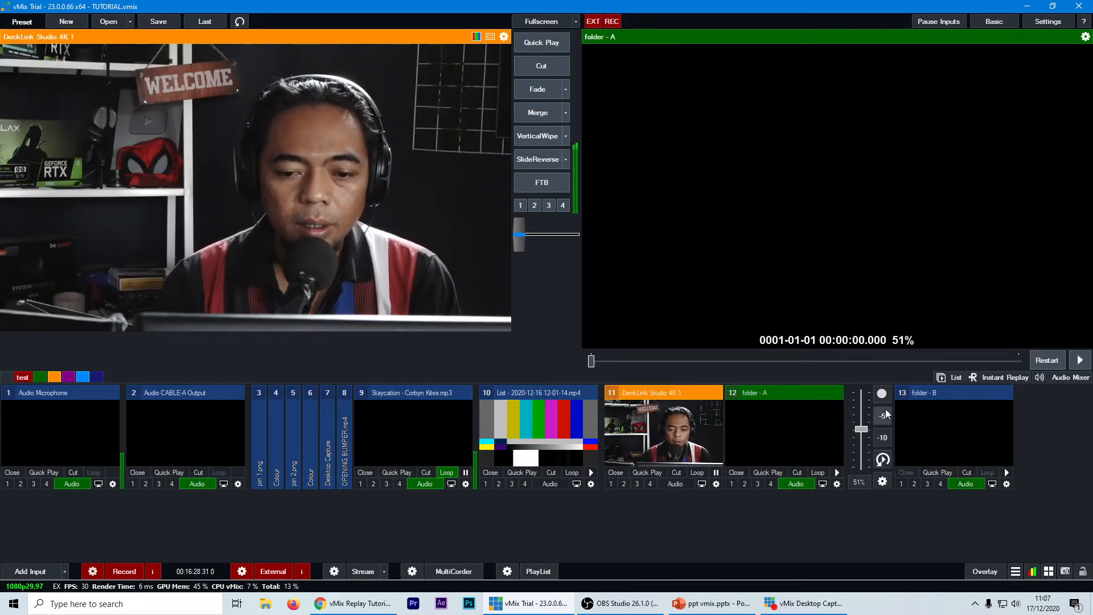
{"action": "left_click", "coordinate": [735, 471]}
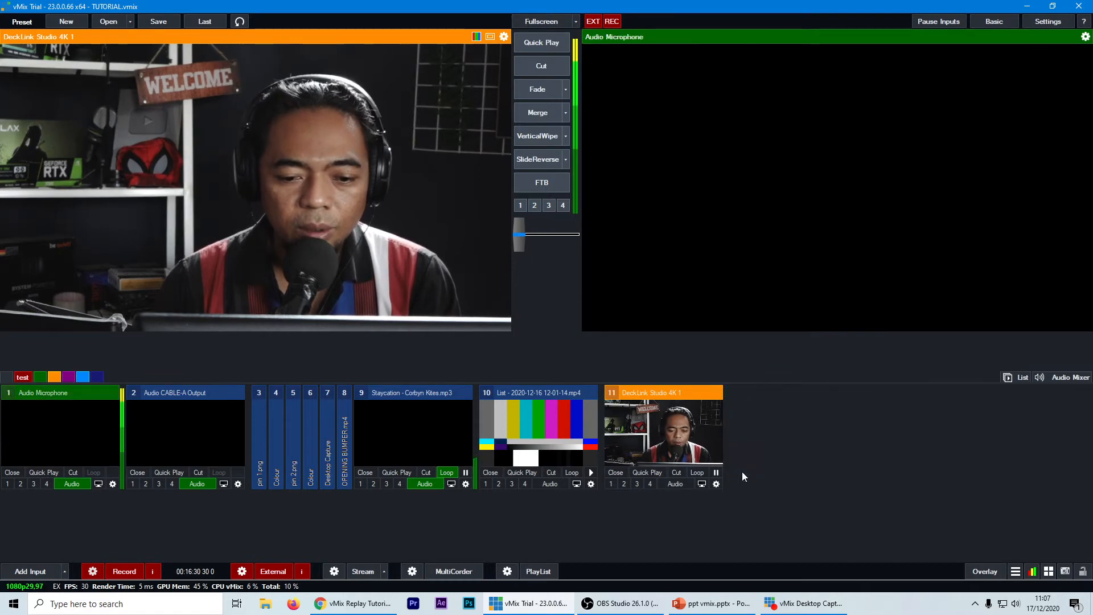
Check the Image Sequence / Stinger option for a new input and its file browser, closing the browser without choosing a file.
{"action": "left_click", "coordinate": [39, 571]}
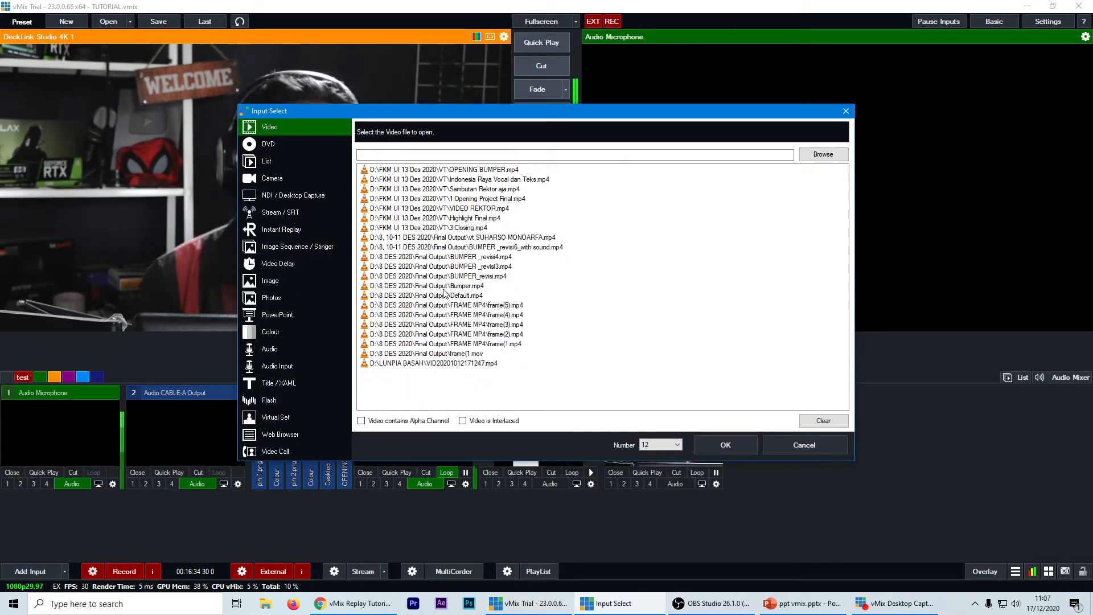
{"action": "left_click", "coordinate": [292, 248]}
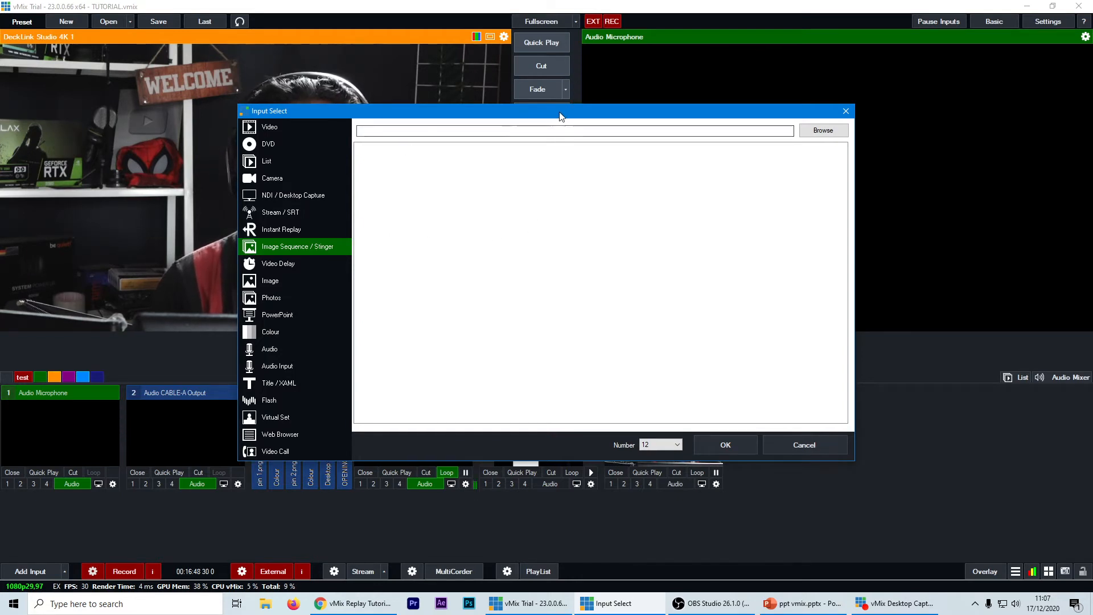
{"action": "left_click_drag", "start_coordinate": [555, 115], "coordinate": [440, 97]}
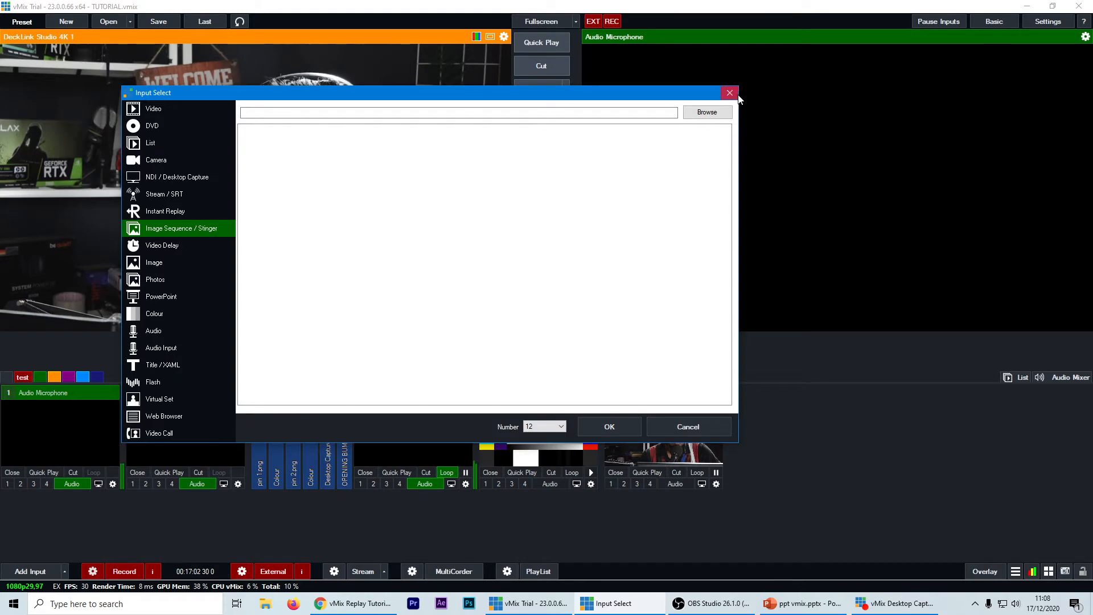
{"action": "left_click", "coordinate": [707, 113]}
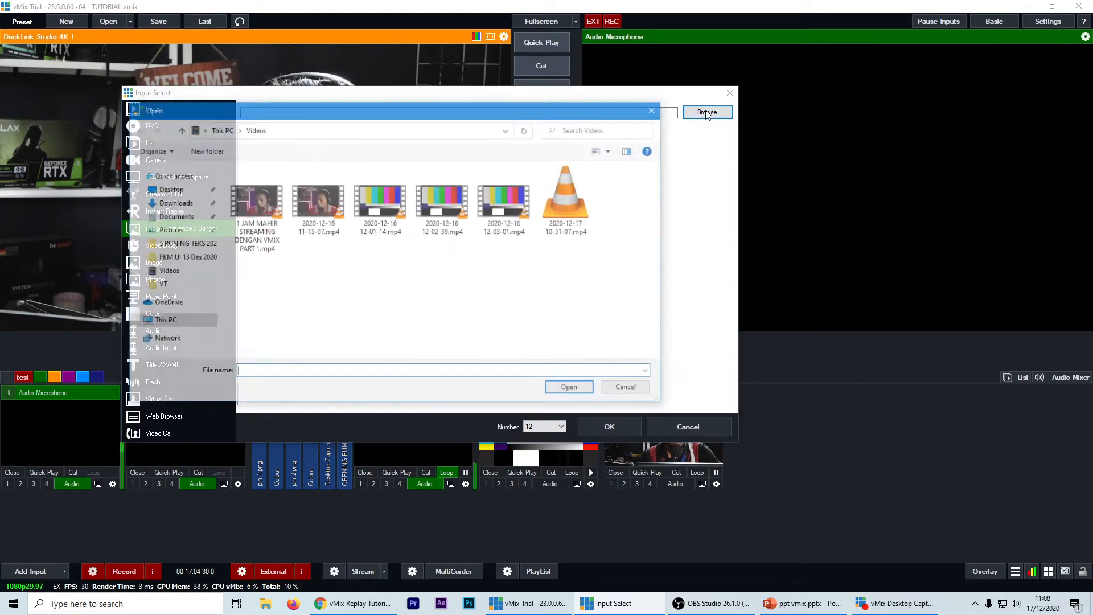
{"action": "left_click", "coordinate": [655, 108]}
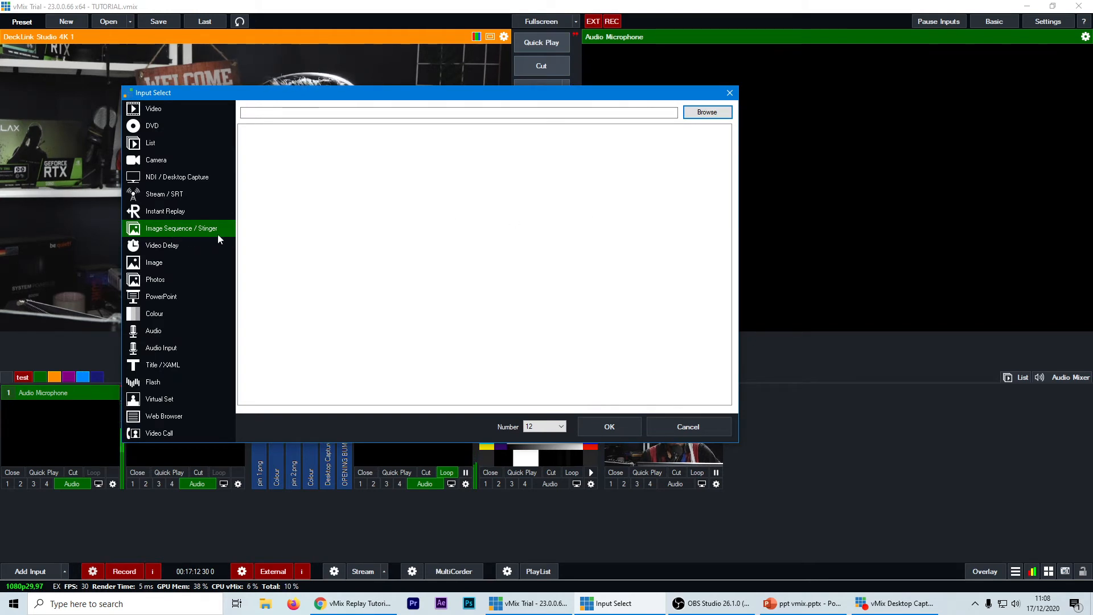
Show the Video Delay options, and add pin 1.png as an Image input and load it into the preview.
{"action": "left_click", "coordinate": [165, 244]}
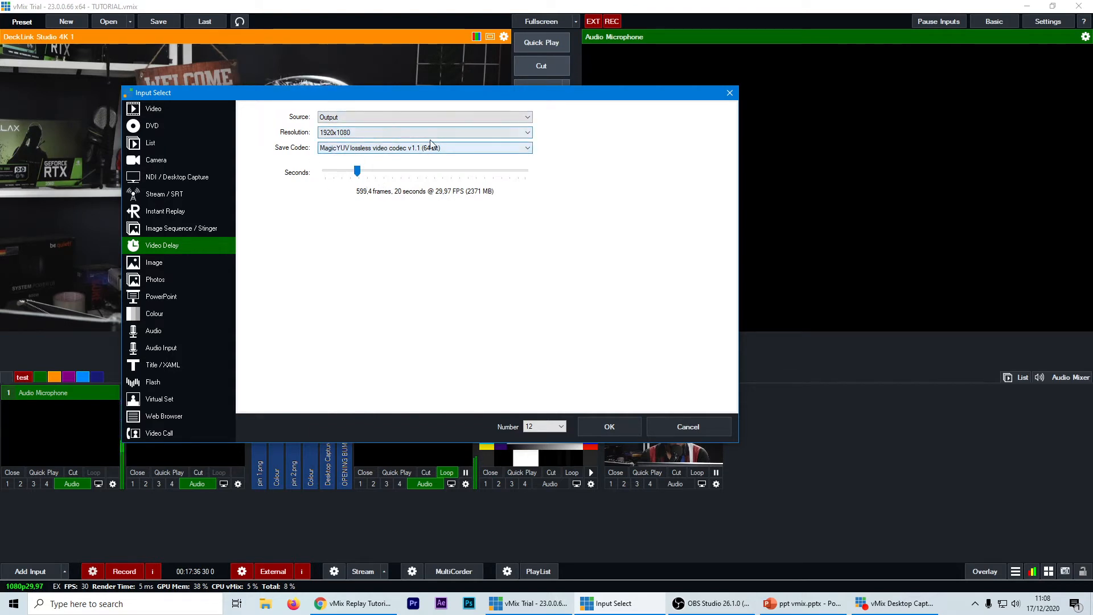
{"action": "left_click", "coordinate": [159, 267]}
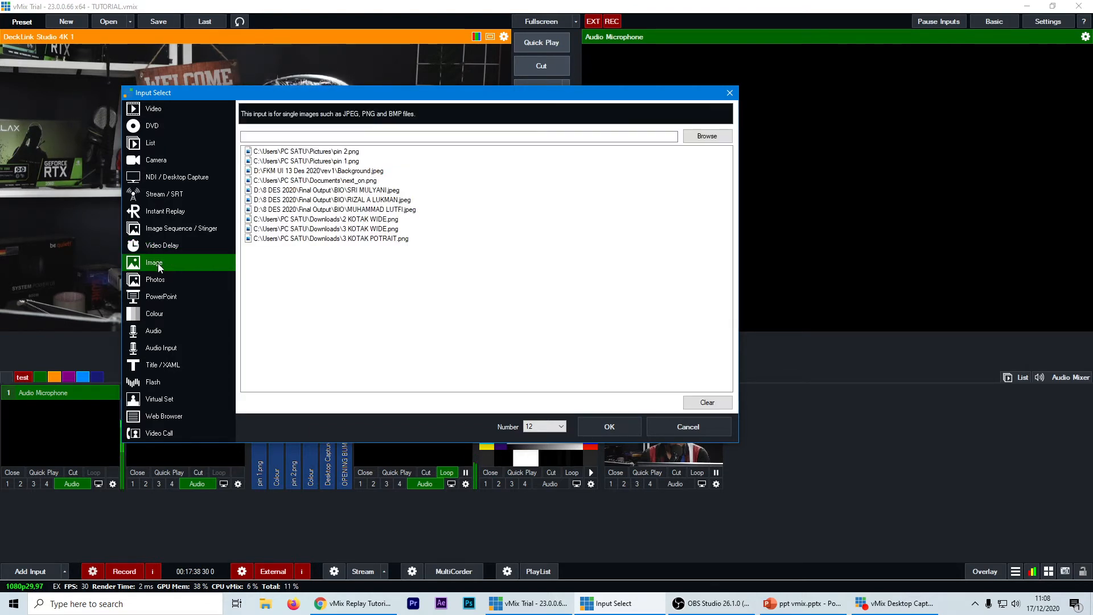
{"action": "left_click", "coordinate": [346, 161]}
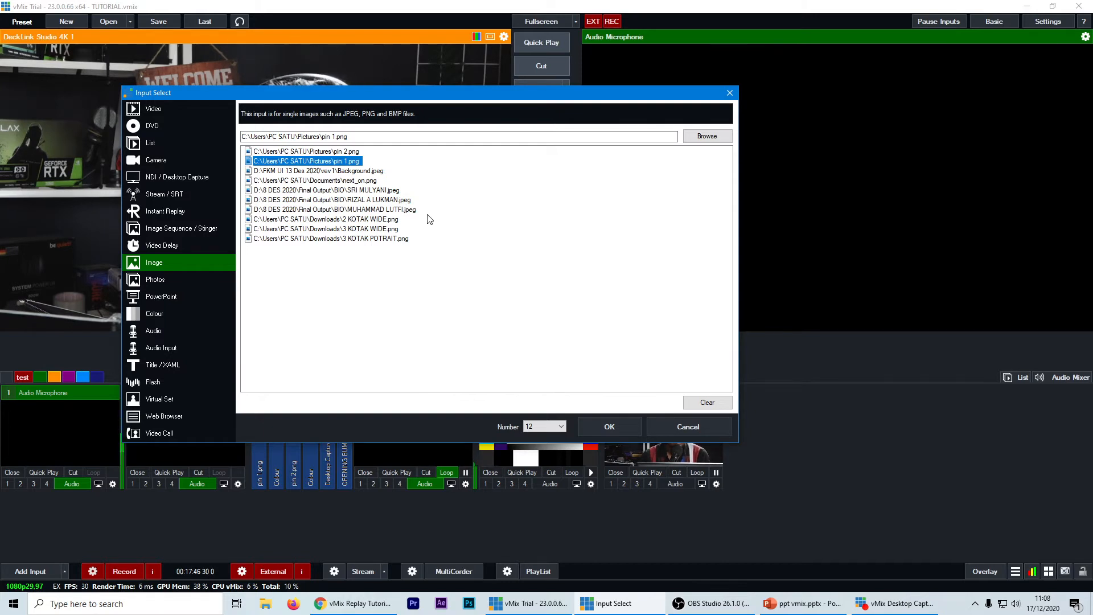
{"action": "left_click", "coordinate": [626, 425]}
{"action": "left_click", "coordinate": [779, 421]}
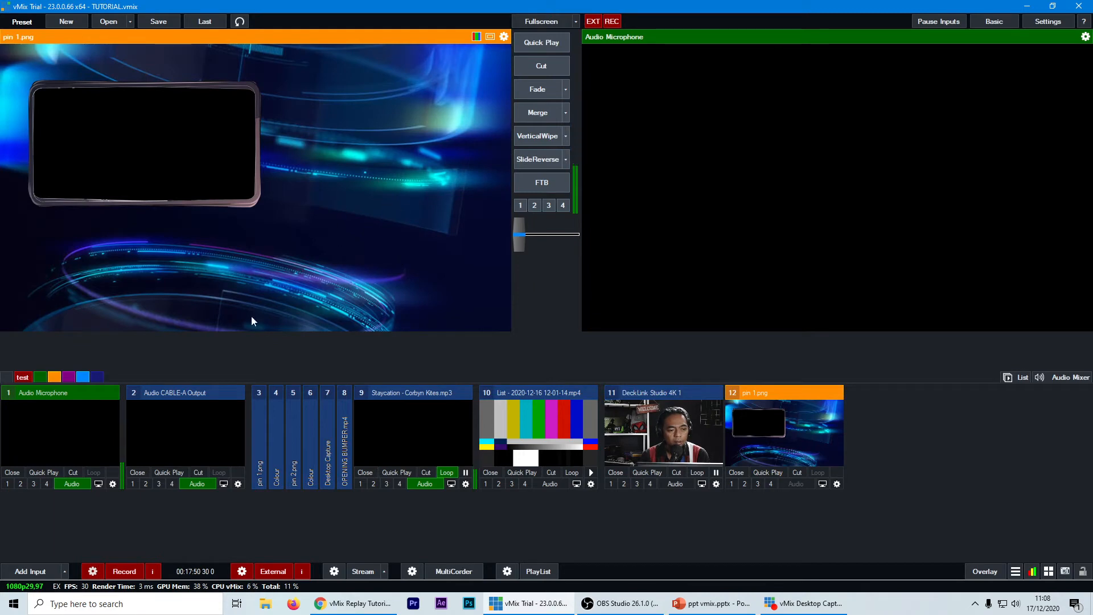
Show the Photos option for a new input, and add ppt vmix.pptx from the Downloads folder as a PowerPoint input.
{"action": "left_click", "coordinate": [28, 571]}
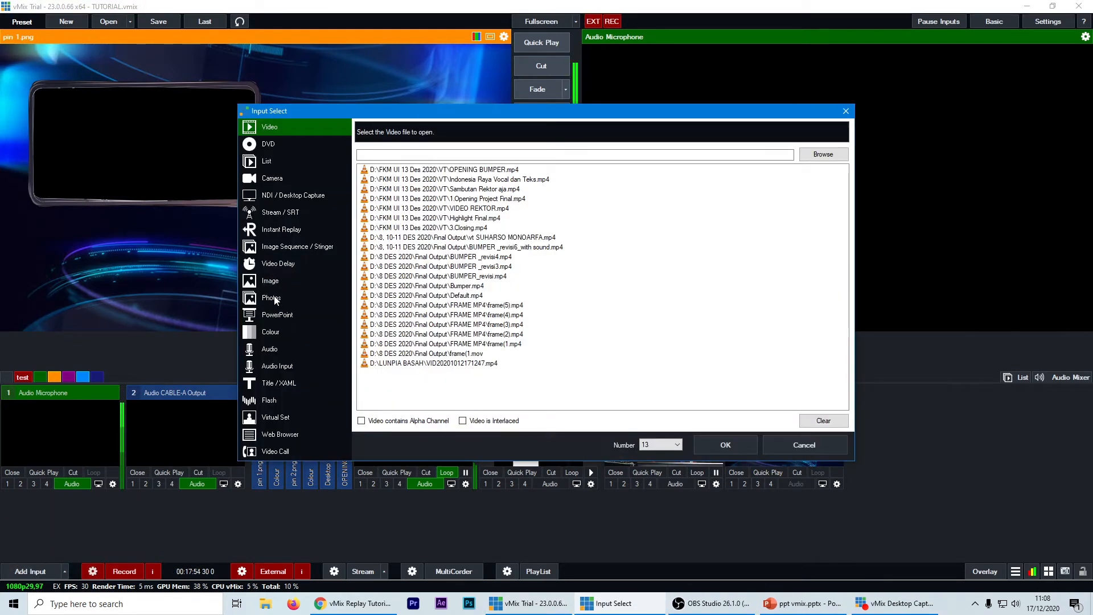
{"action": "left_click", "coordinate": [272, 298]}
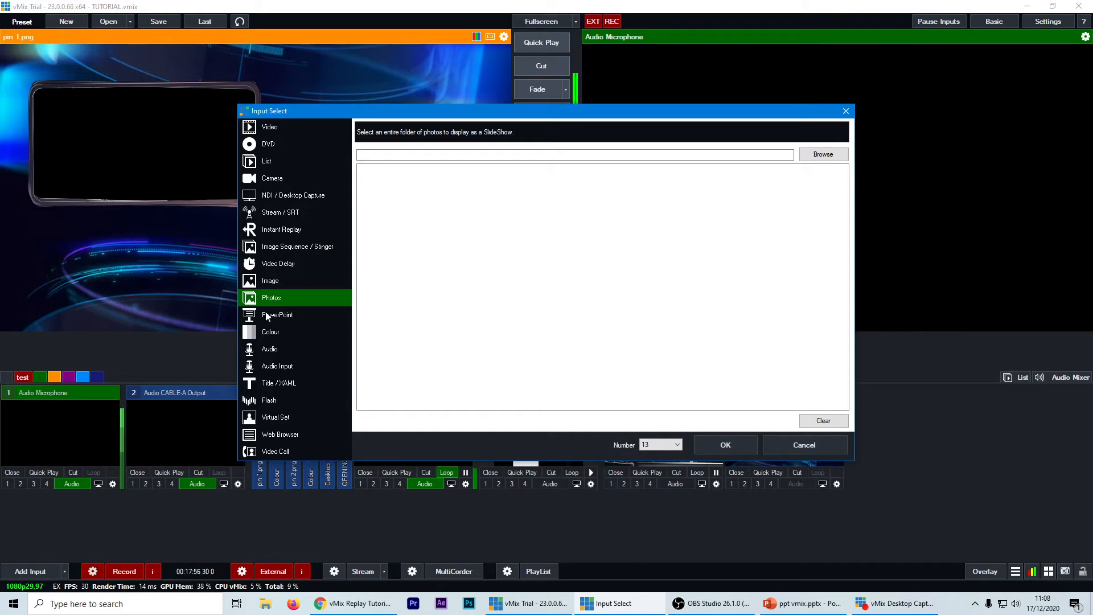
{"action": "left_click", "coordinate": [270, 318]}
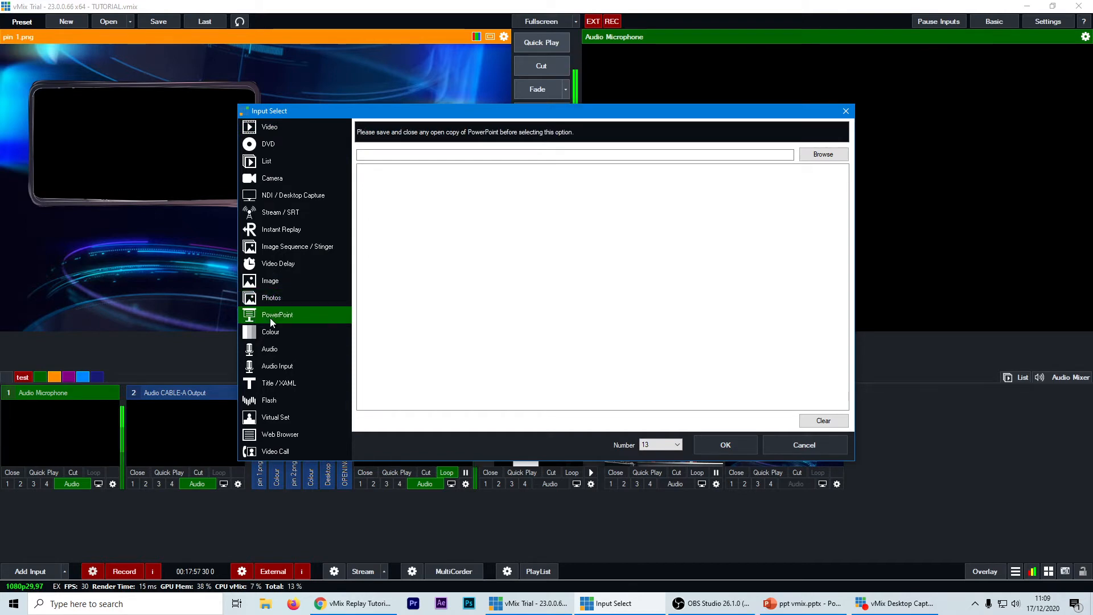
{"action": "left_click", "coordinate": [830, 162]}
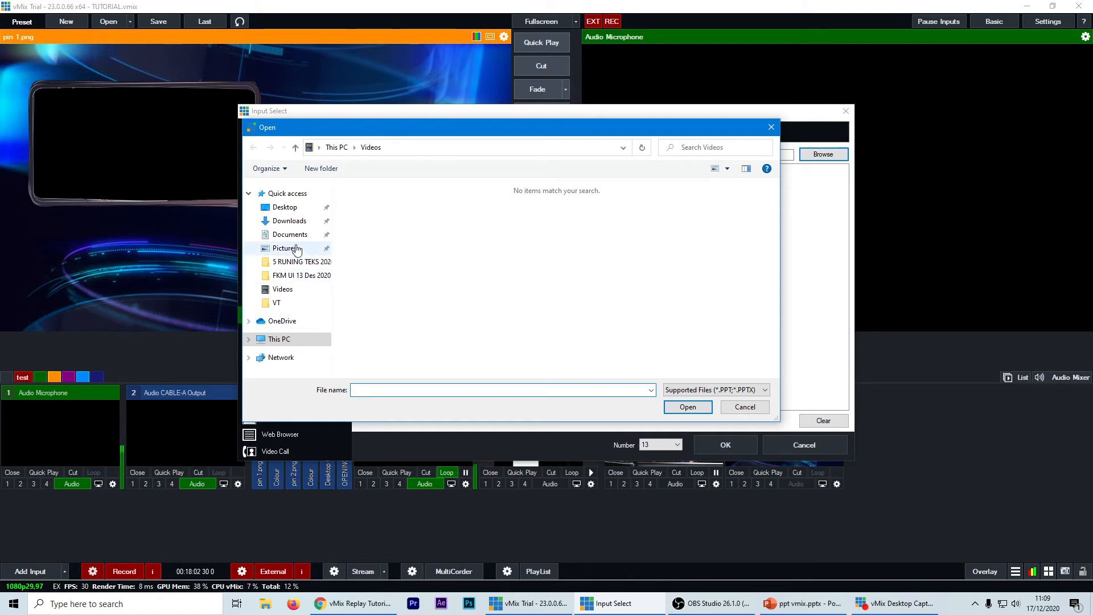
{"action": "left_click", "coordinate": [289, 221]}
{"action": "left_click", "coordinate": [387, 222]}
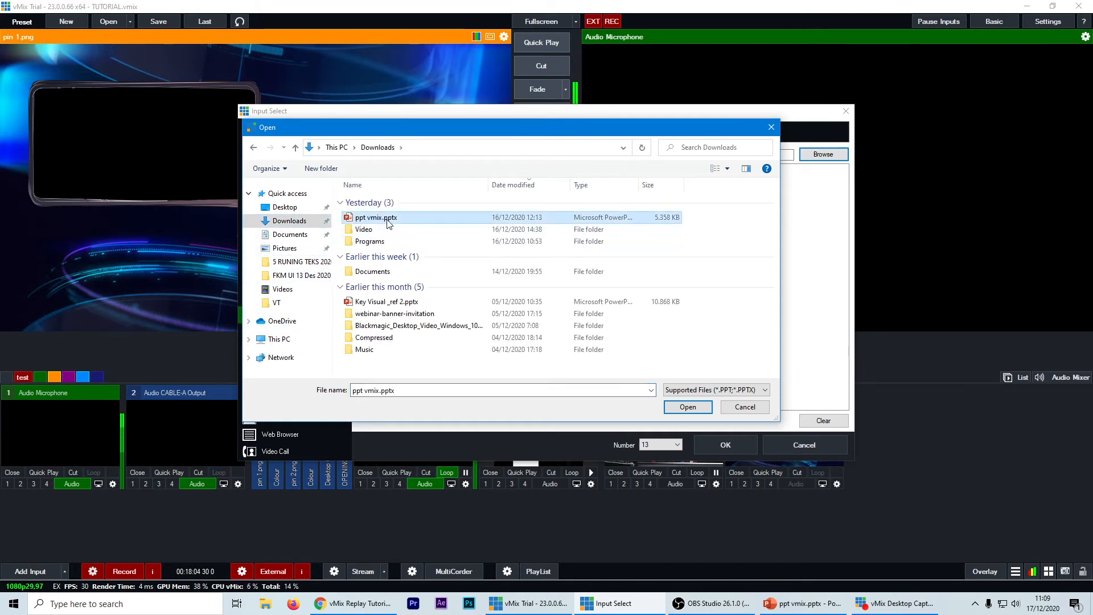
{"action": "left_click", "coordinate": [688, 407]}
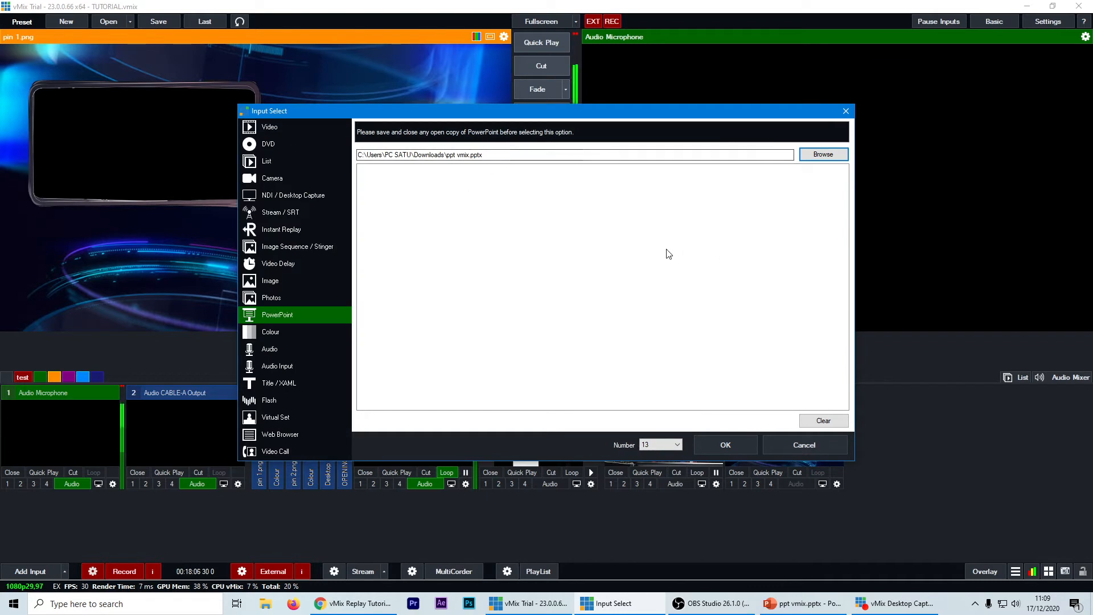
{"action": "left_click", "coordinate": [725, 445]}
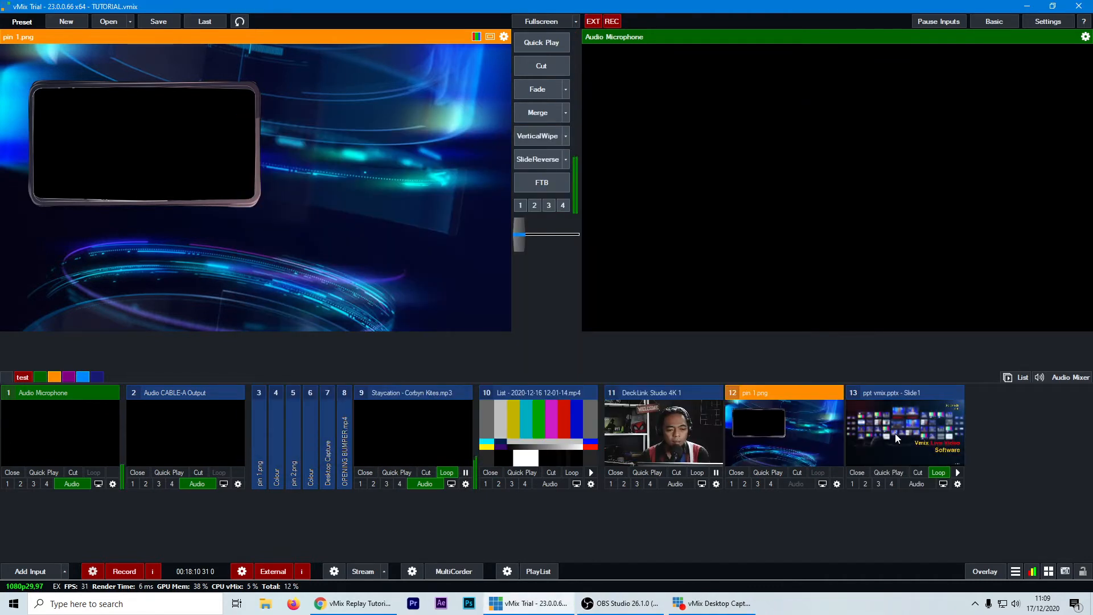
Load the ppt vmix.pptx input into the preview, play and pause the slides, and advance to slide 5.
{"action": "left_click", "coordinate": [895, 444]}
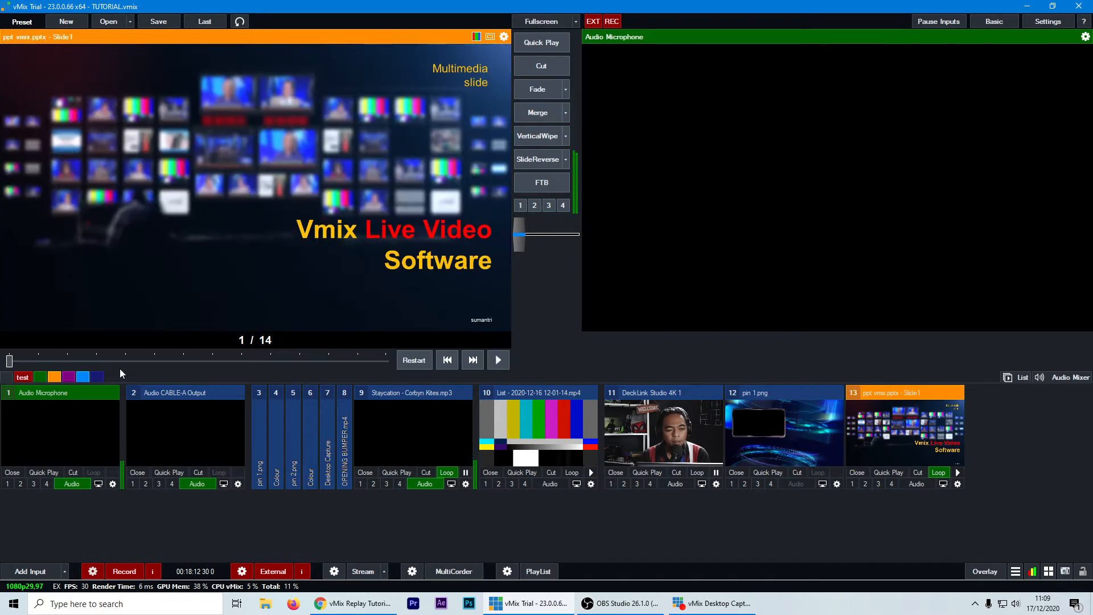
{"action": "left_click", "coordinate": [503, 363]}
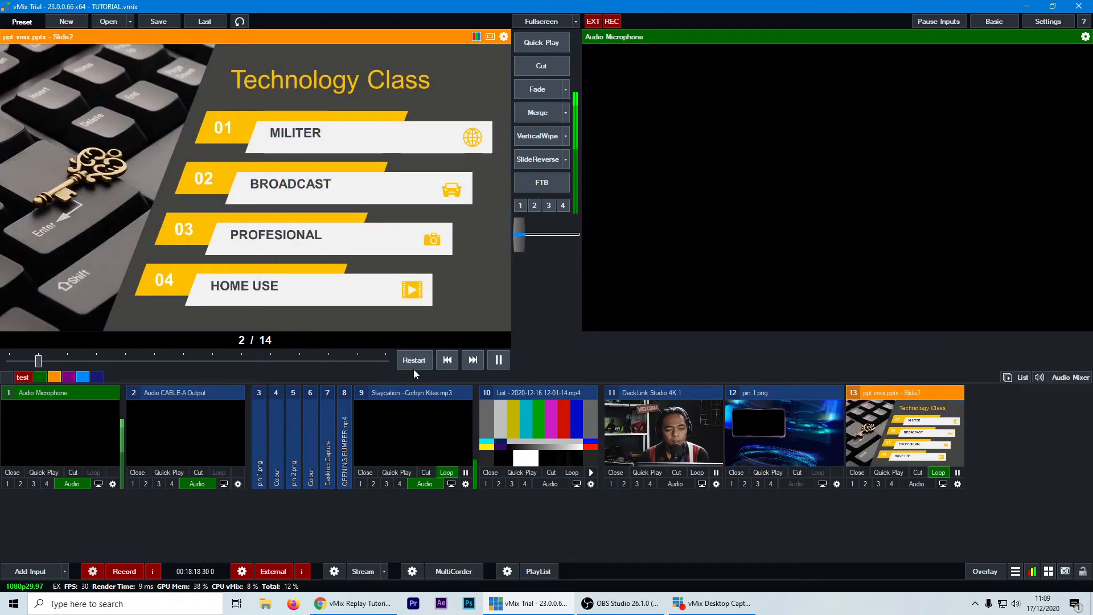
{"action": "left_click", "coordinate": [498, 360]}
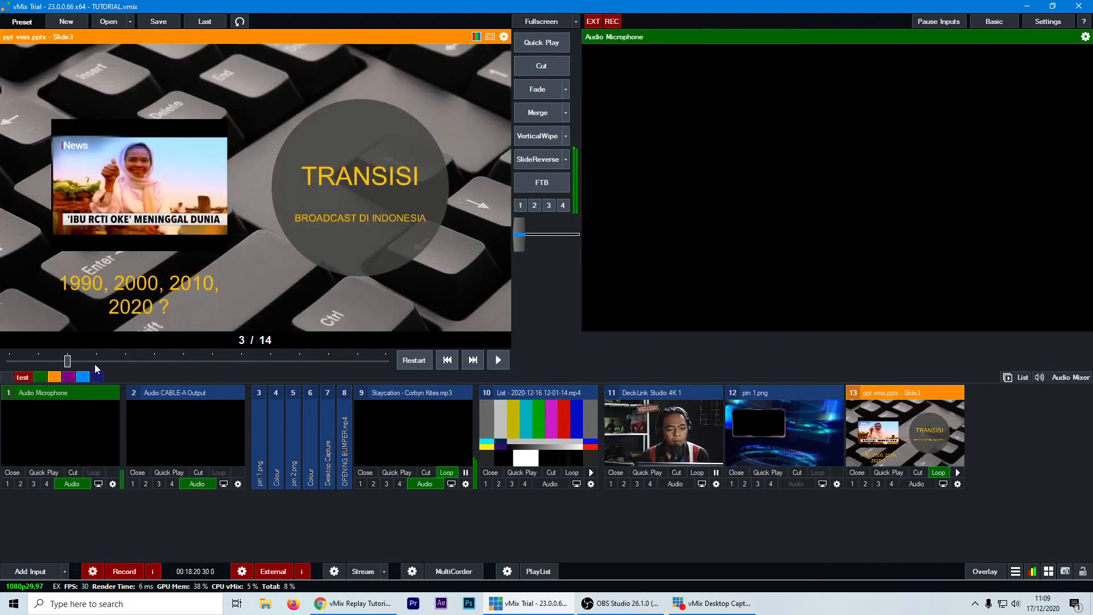
{"action": "left_click_drag", "start_coordinate": [70, 361], "coordinate": [98, 363]}
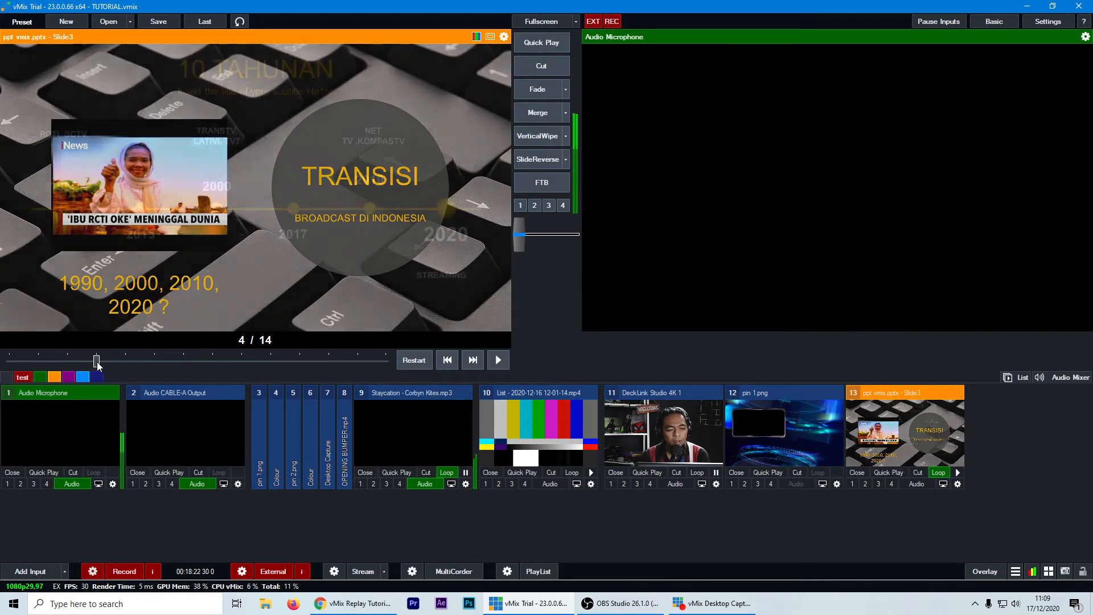
{"action": "left_click", "coordinate": [124, 360]}
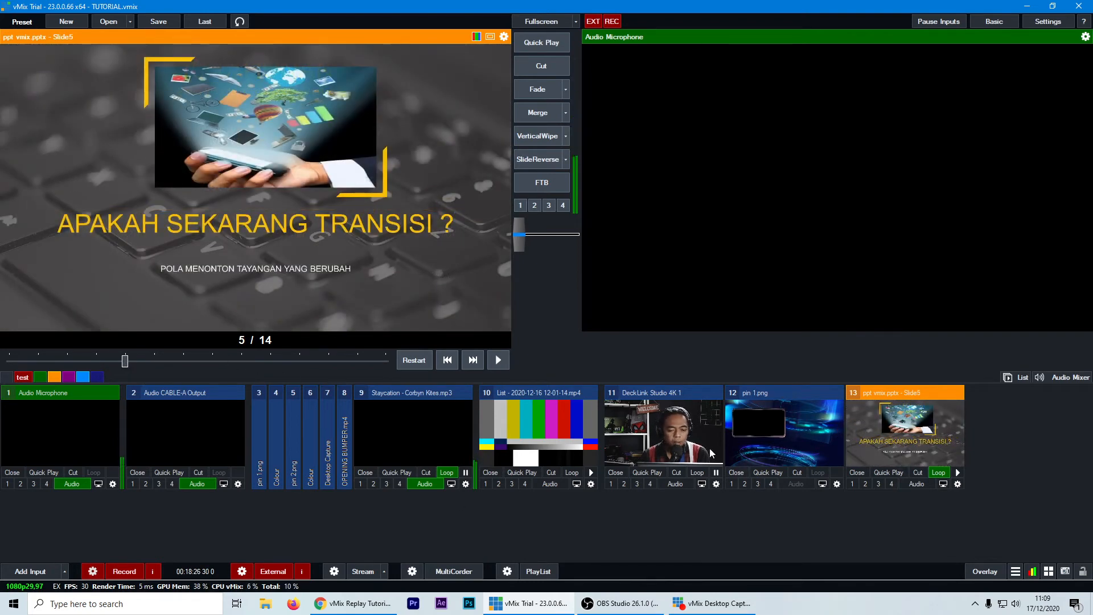
Add a Colour input set to Colour Bars, and switch the preview between it and pin 1.png, ending on the bars.
{"action": "left_click", "coordinate": [8, 567]}
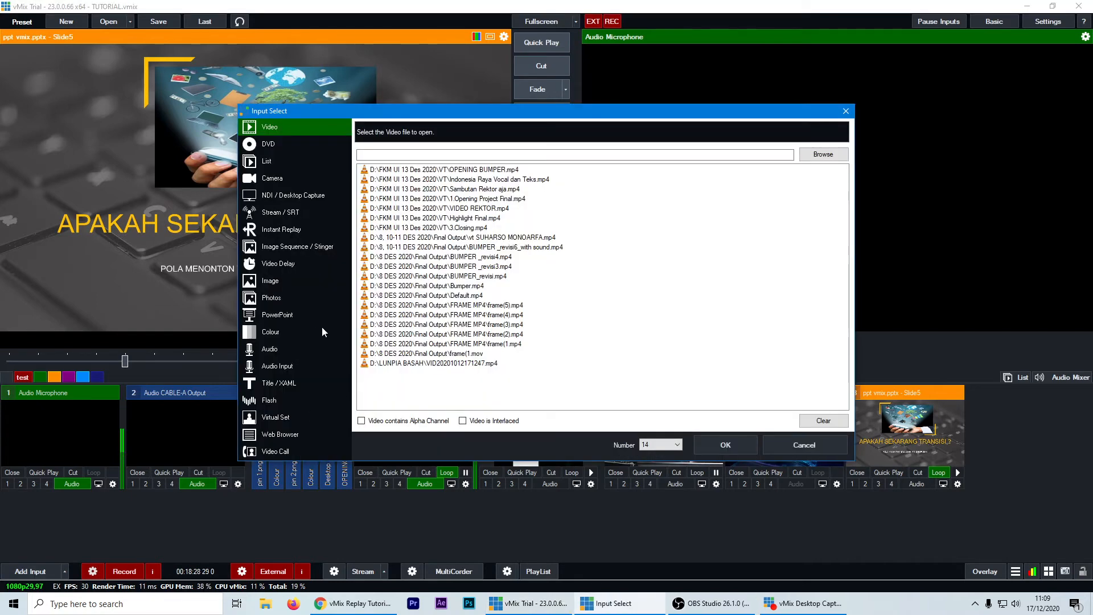
{"action": "left_click", "coordinate": [279, 333]}
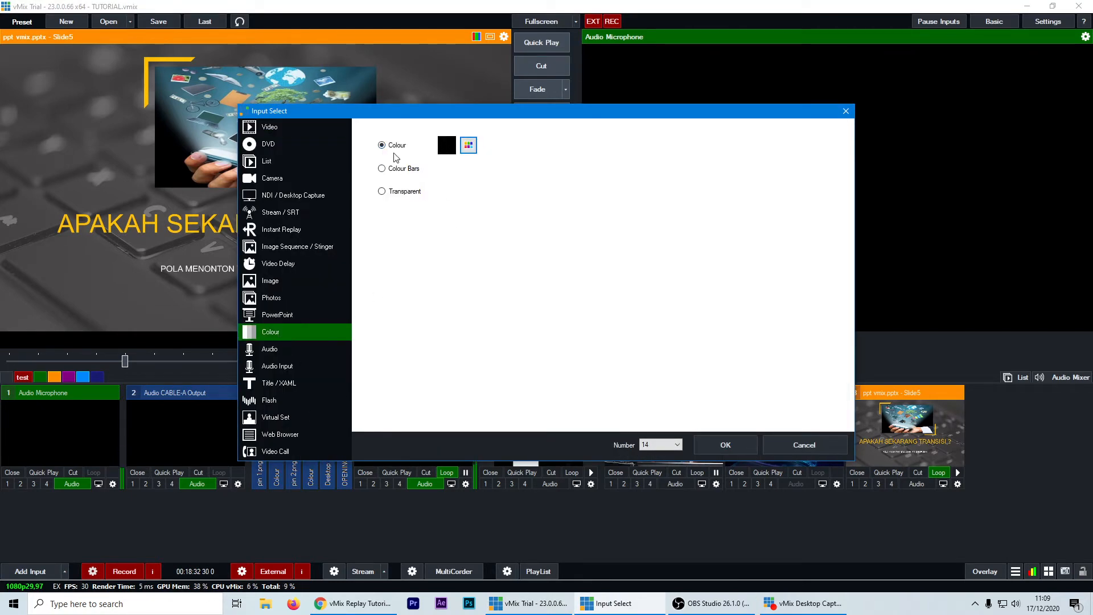
{"action": "left_click", "coordinate": [381, 191]}
{"action": "left_click", "coordinate": [402, 169]}
{"action": "left_click", "coordinate": [742, 446]}
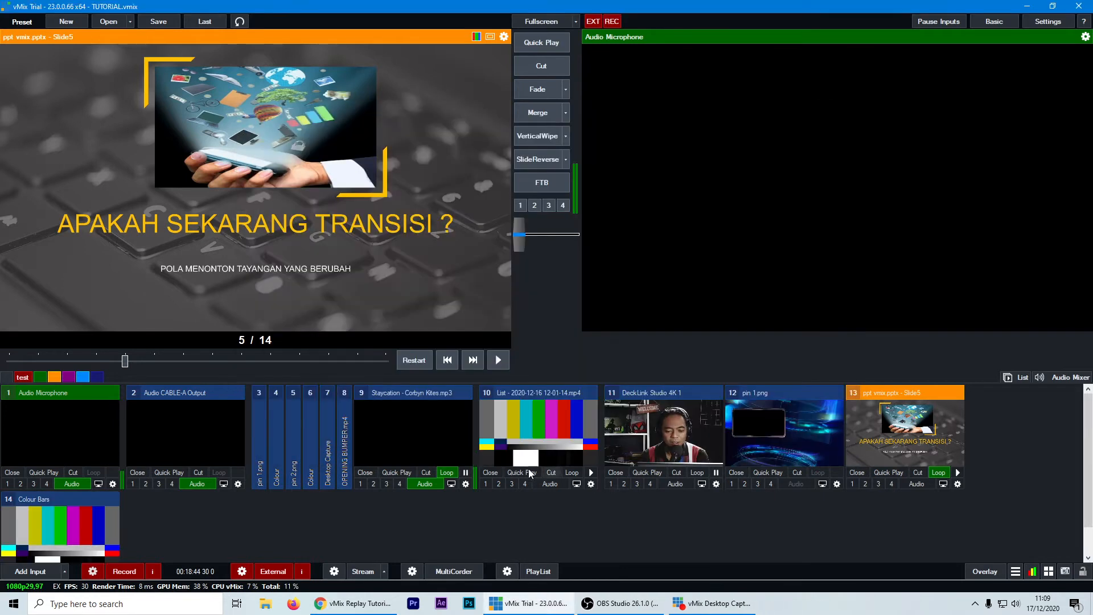
{"action": "left_click", "coordinate": [68, 536]}
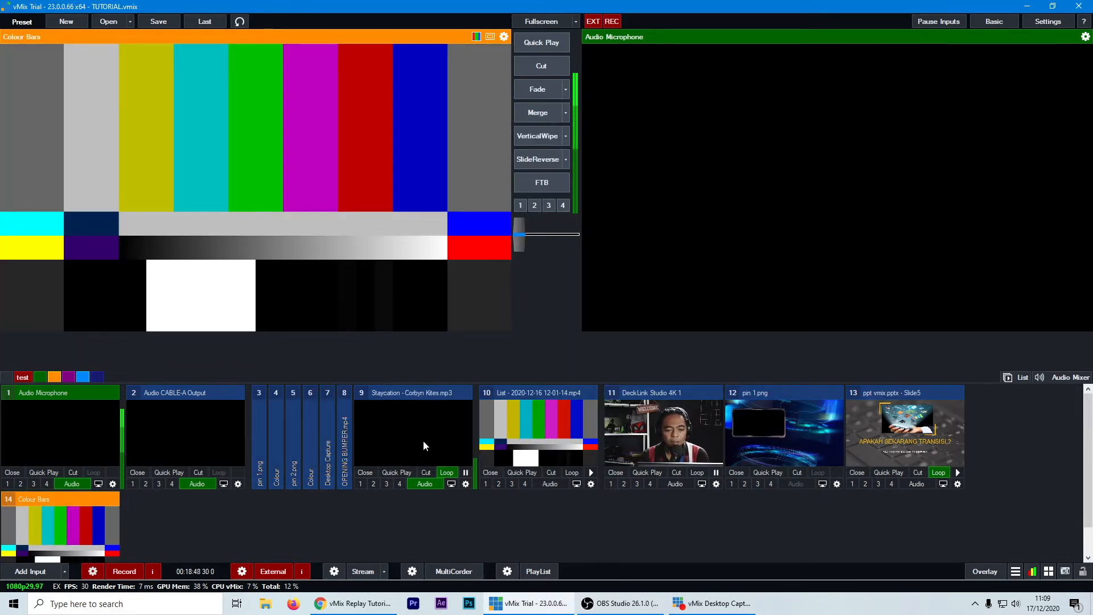
{"action": "left_click", "coordinate": [774, 420]}
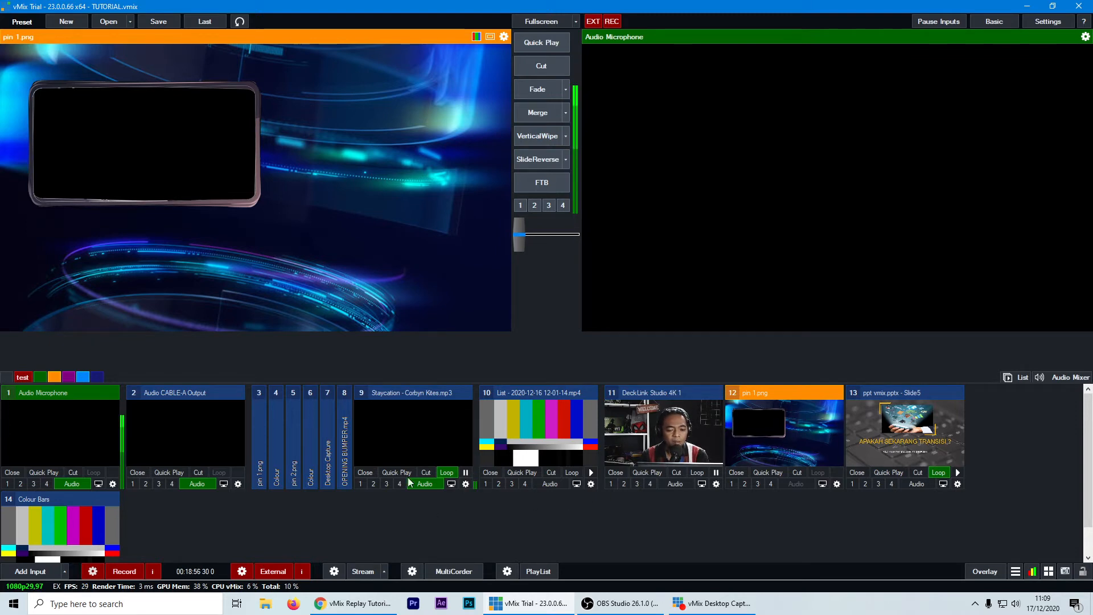
{"action": "left_click", "coordinate": [76, 531]}
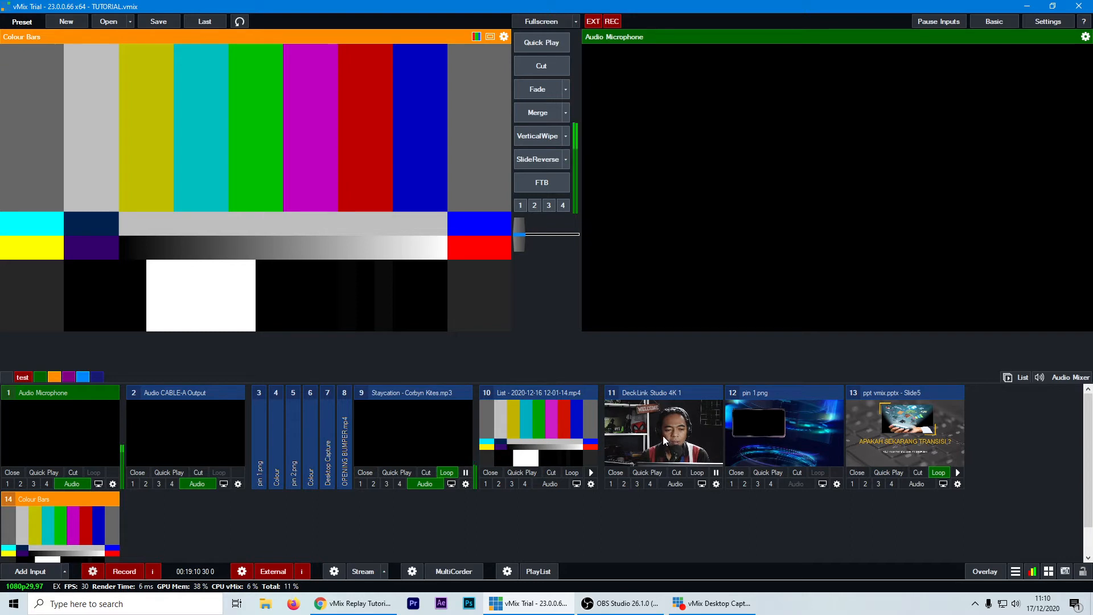
Collapse the List input's thumbnail and expand it again, dismissing its item menu.
{"action": "double_click", "coordinate": [553, 392]}
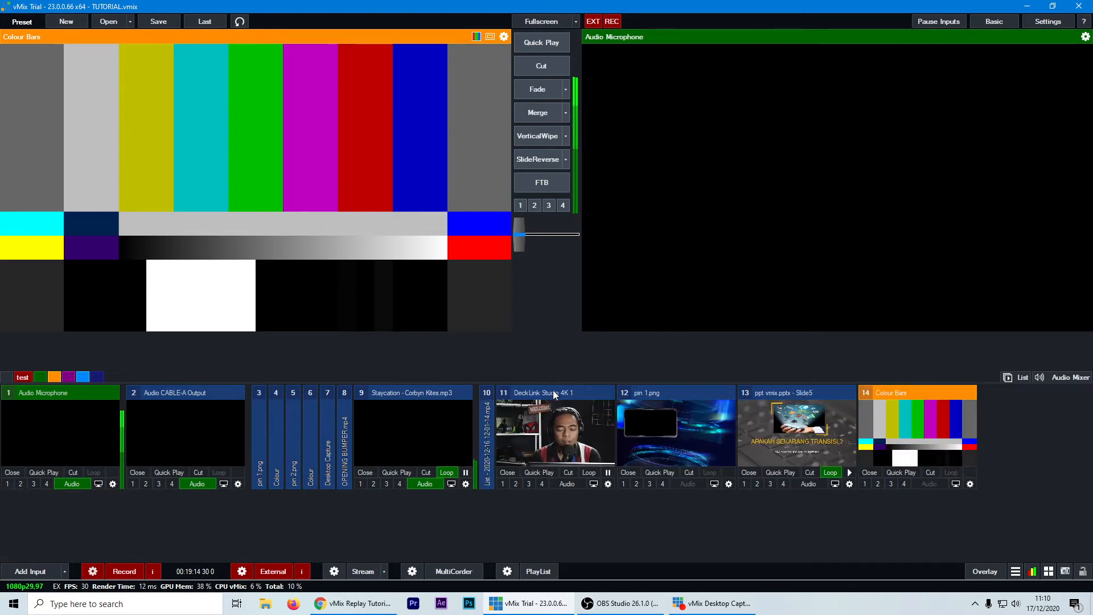
{"action": "double_click", "coordinate": [487, 428]}
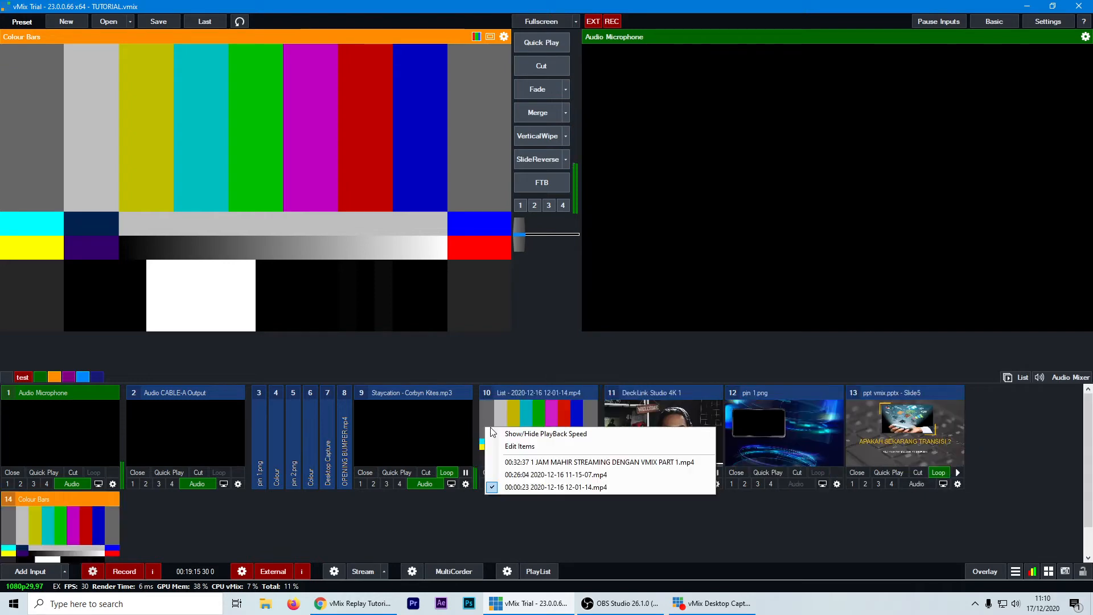
{"action": "left_click", "coordinate": [409, 555]}
Add Staycation - Corbyn Kites.mp3 as an Audio input and load it into the preview.
{"action": "left_click", "coordinate": [29, 572]}
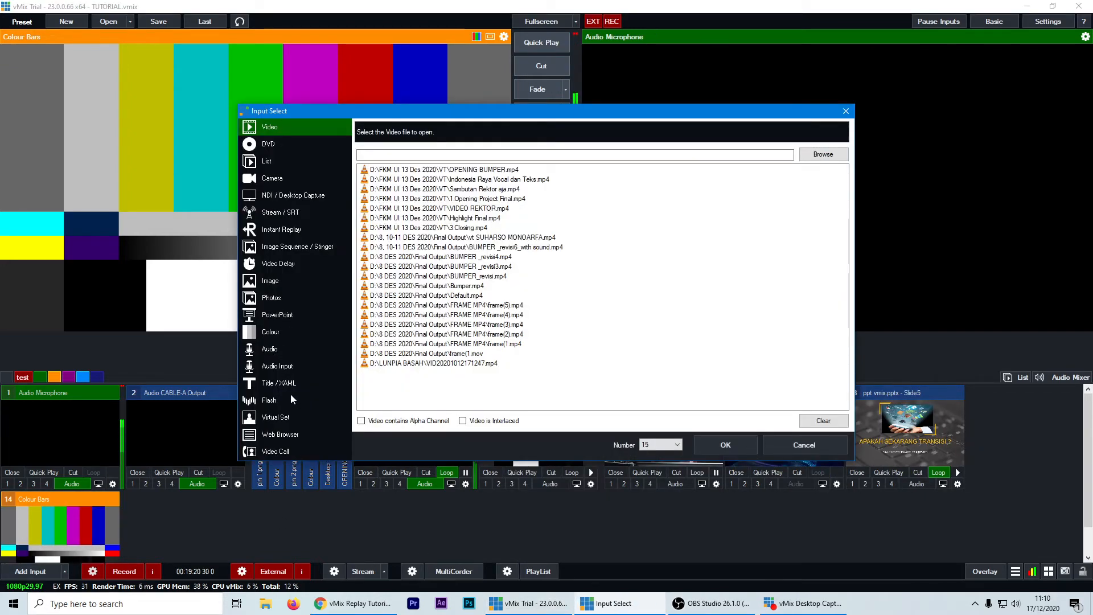
{"action": "left_click", "coordinate": [277, 350]}
{"action": "left_click", "coordinate": [449, 169]}
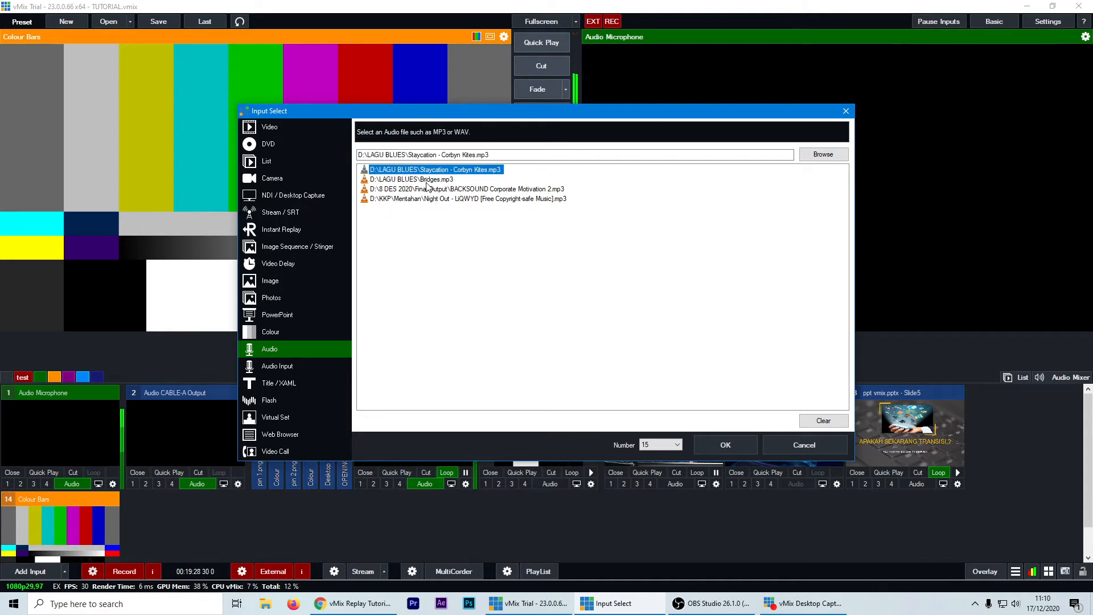
{"action": "left_click", "coordinate": [720, 445]}
{"action": "left_click", "coordinate": [155, 518]}
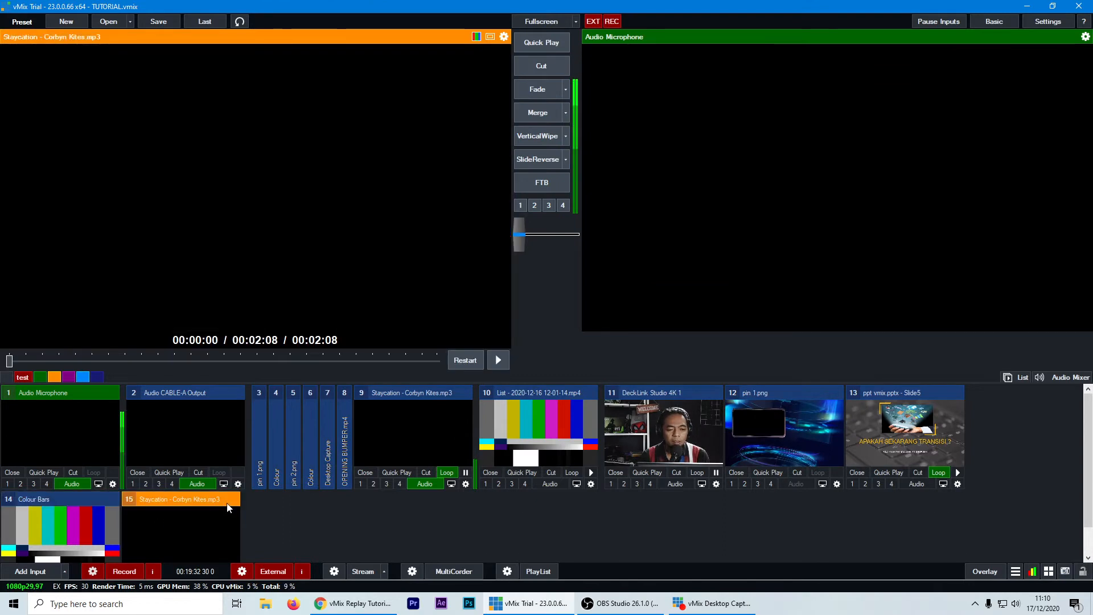
{"action": "scroll", "coordinate": [227, 506], "scroll_direction": "down", "scroll_amount": 1}
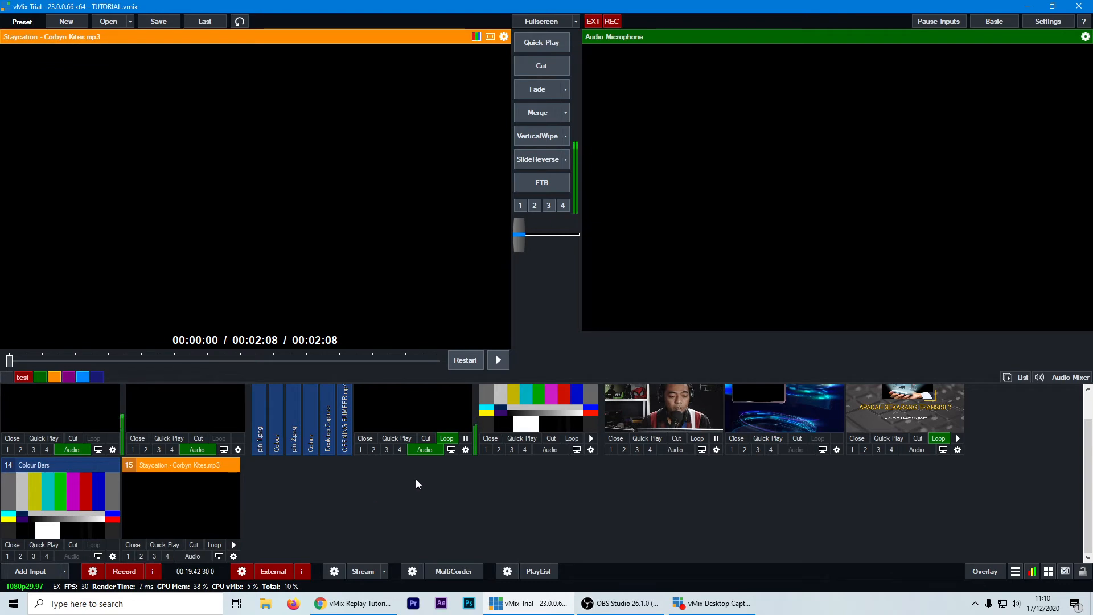
Check the Audio Input options without adding an input, and load DeckLink Studio 4K 1 into the preview.
{"action": "left_click", "coordinate": [23, 571]}
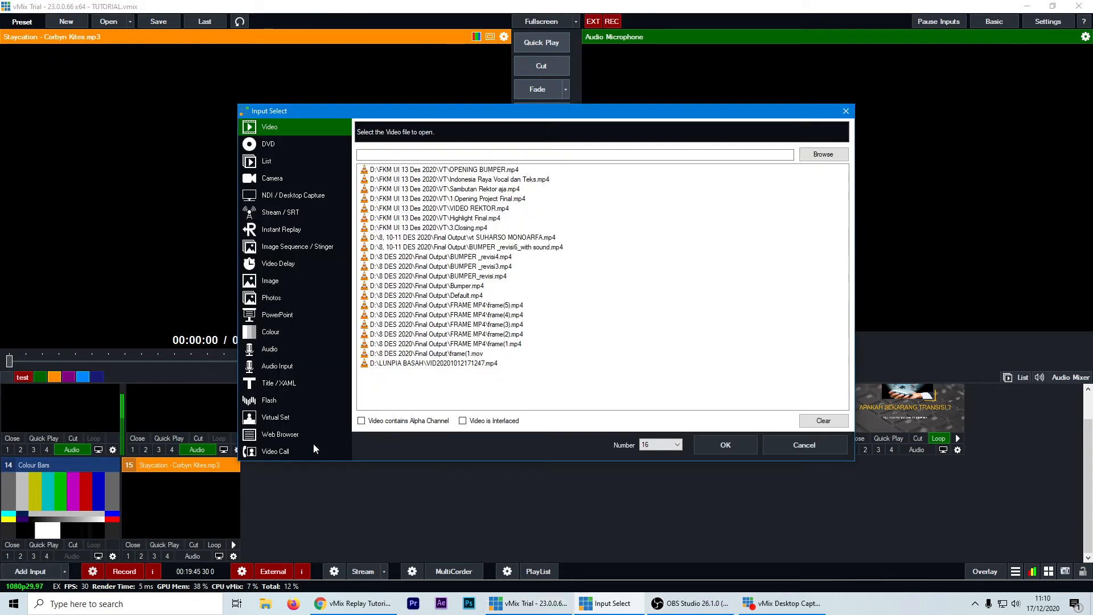
{"action": "left_click", "coordinate": [275, 367]}
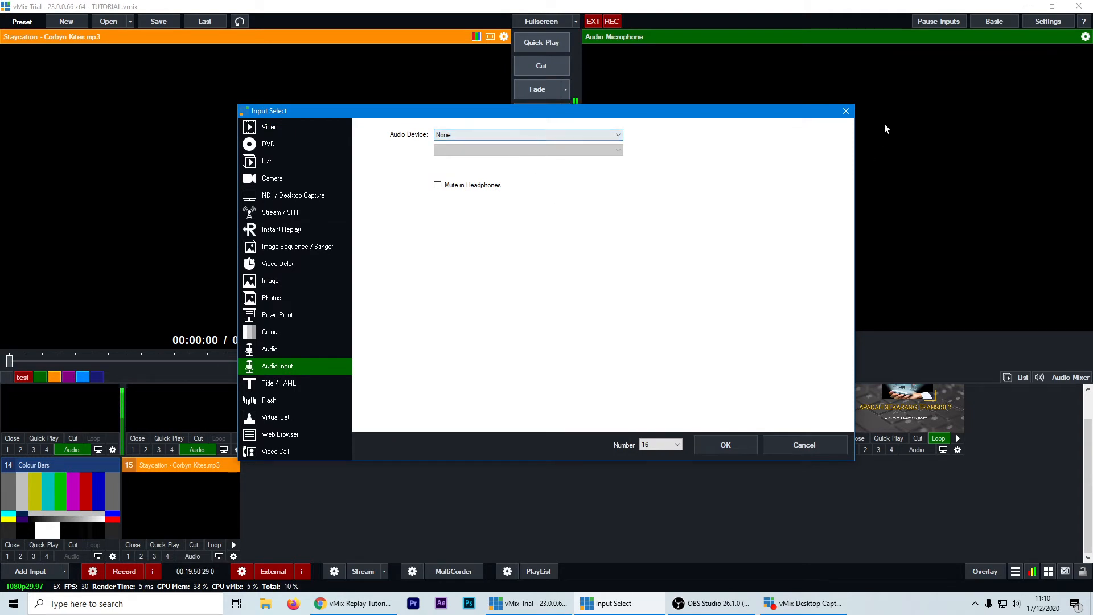
{"action": "left_click", "coordinate": [846, 111]}
{"action": "left_click", "coordinate": [673, 426]}
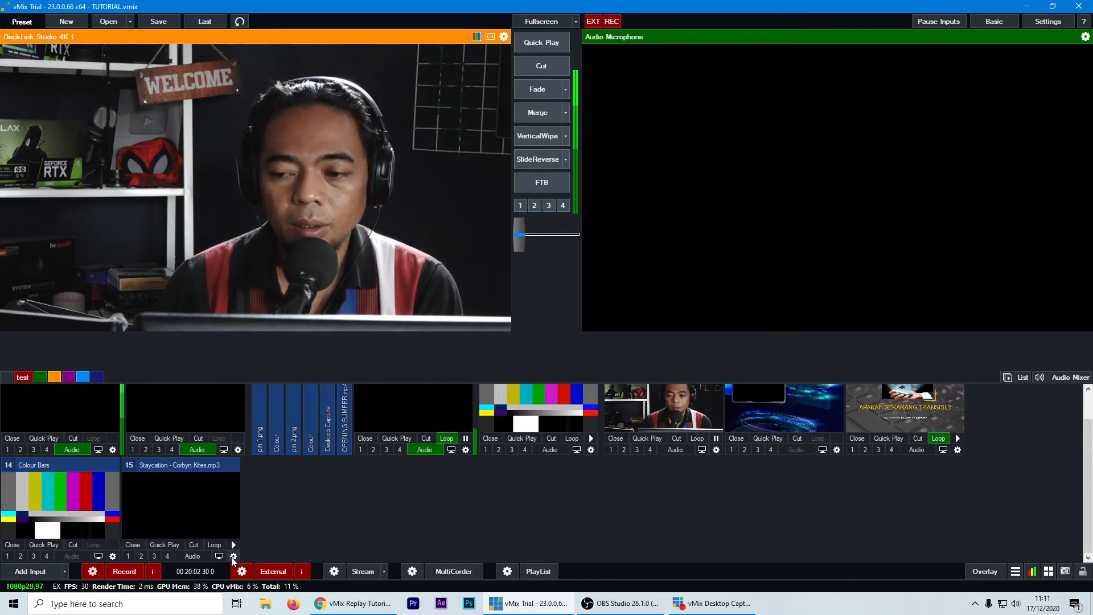
Show the available Audio Input devices, choose Microphone (USB Audio CODEC), and cancel without adding the input.
{"action": "left_click", "coordinate": [29, 571]}
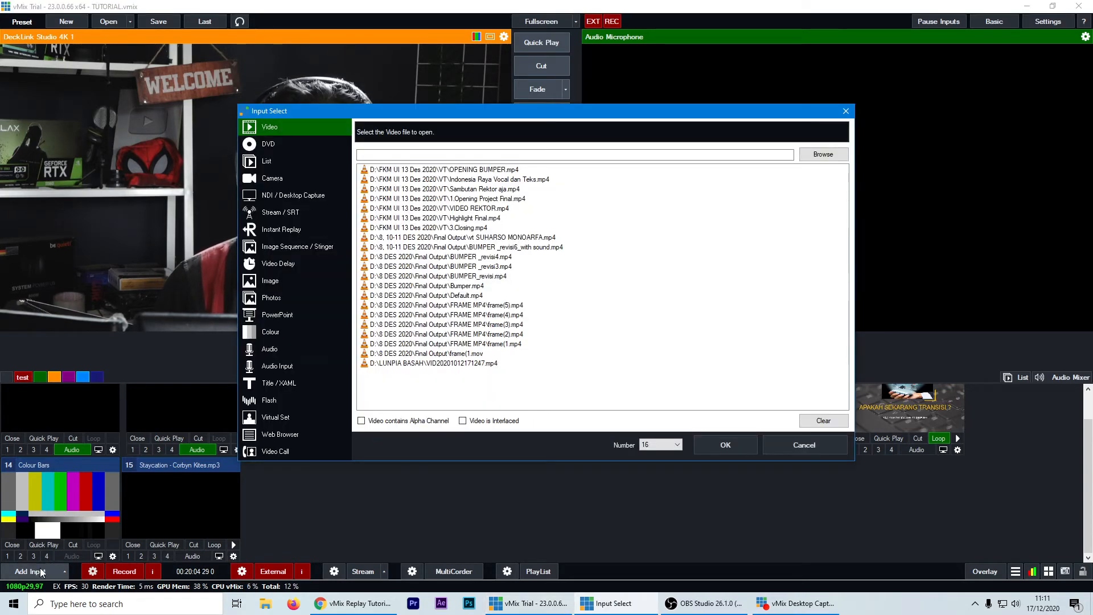
{"action": "left_click", "coordinate": [273, 367]}
{"action": "left_click", "coordinate": [501, 135]}
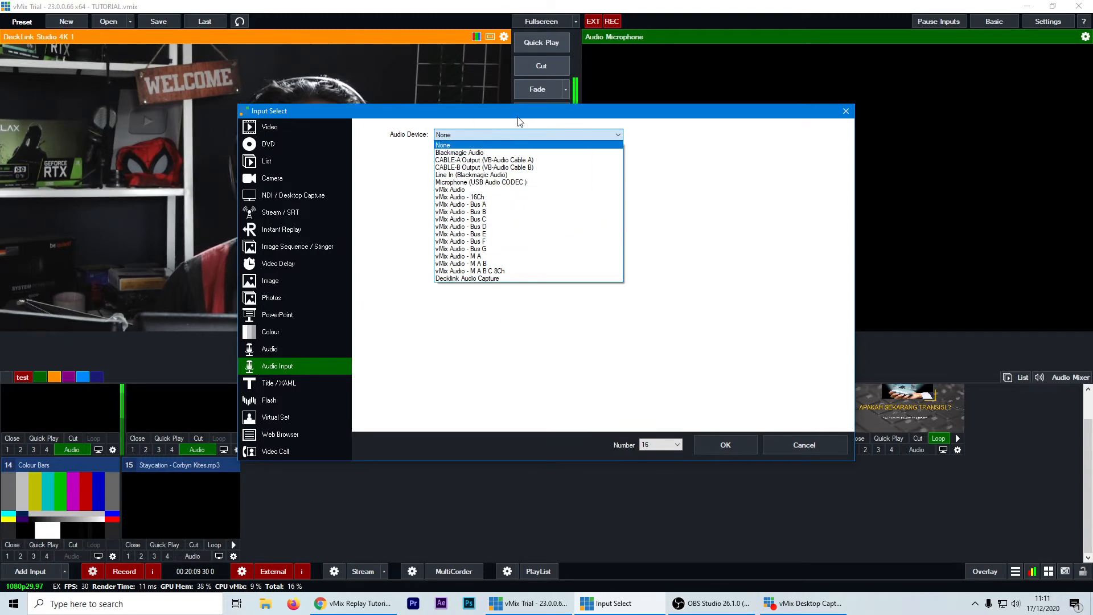
{"action": "left_click", "coordinate": [501, 182]}
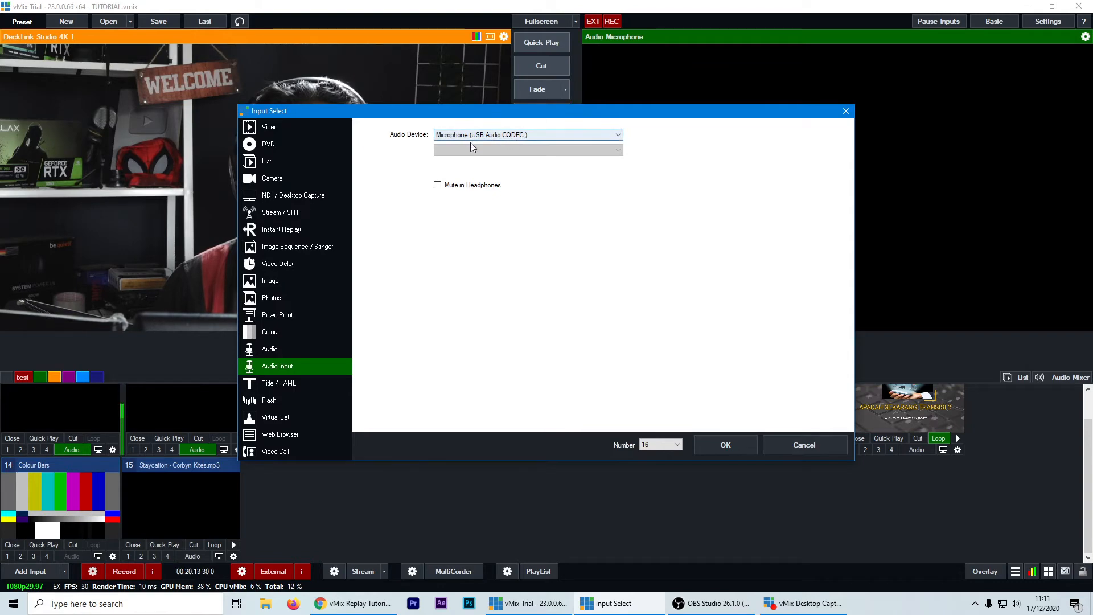
{"action": "left_click", "coordinate": [788, 445]}
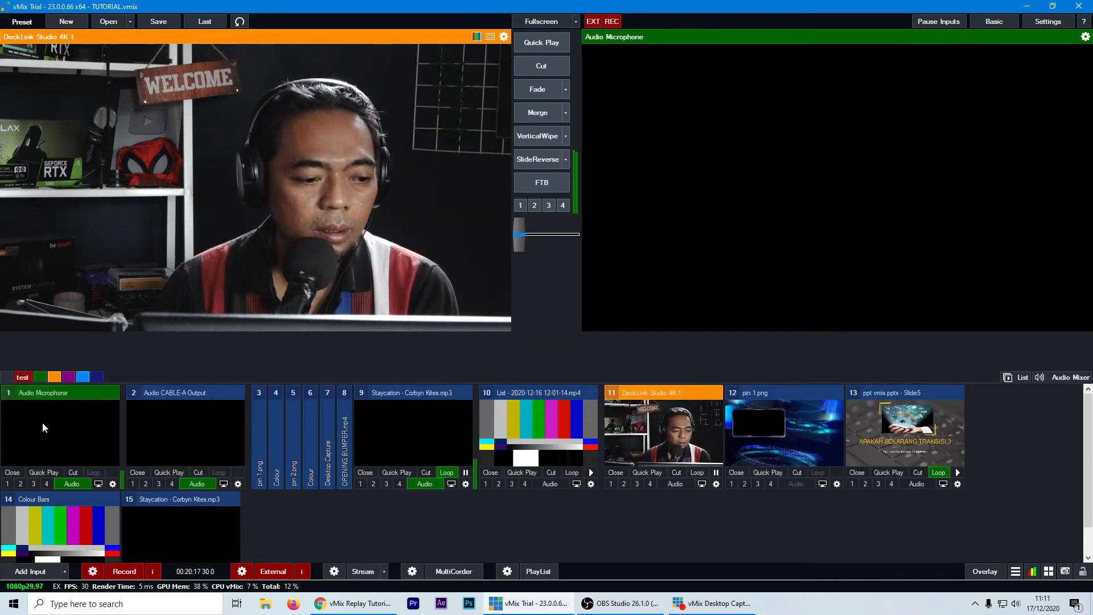
Add the GT Title template Title 11- Double Down as a Title / XAML input and close its editor unchanged.
{"action": "scroll", "coordinate": [211, 459], "scroll_direction": "down", "scroll_amount": 1}
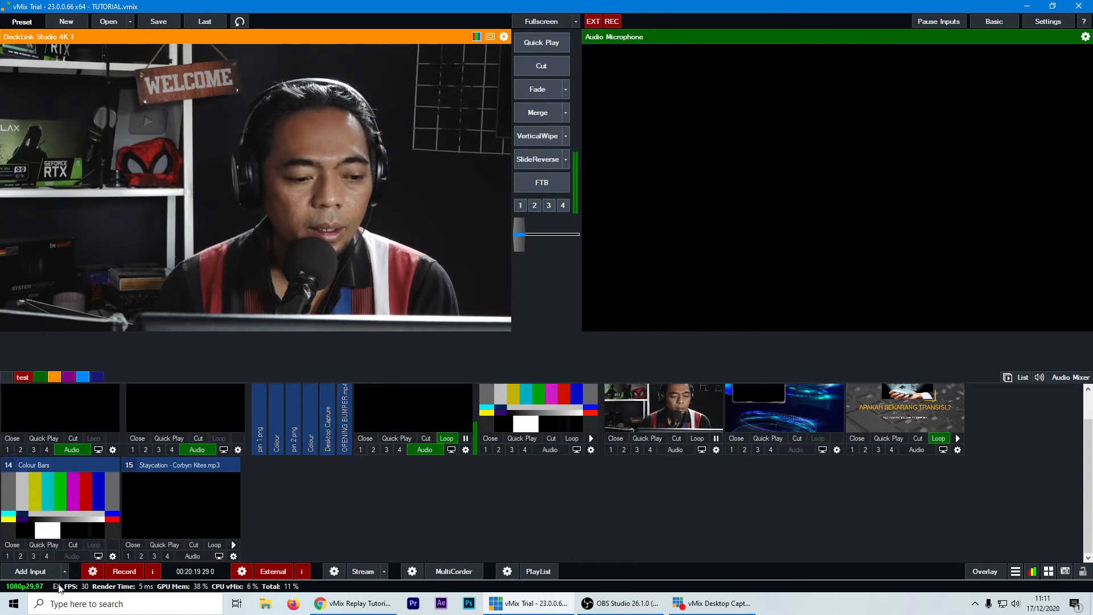
{"action": "left_click", "coordinate": [31, 571]}
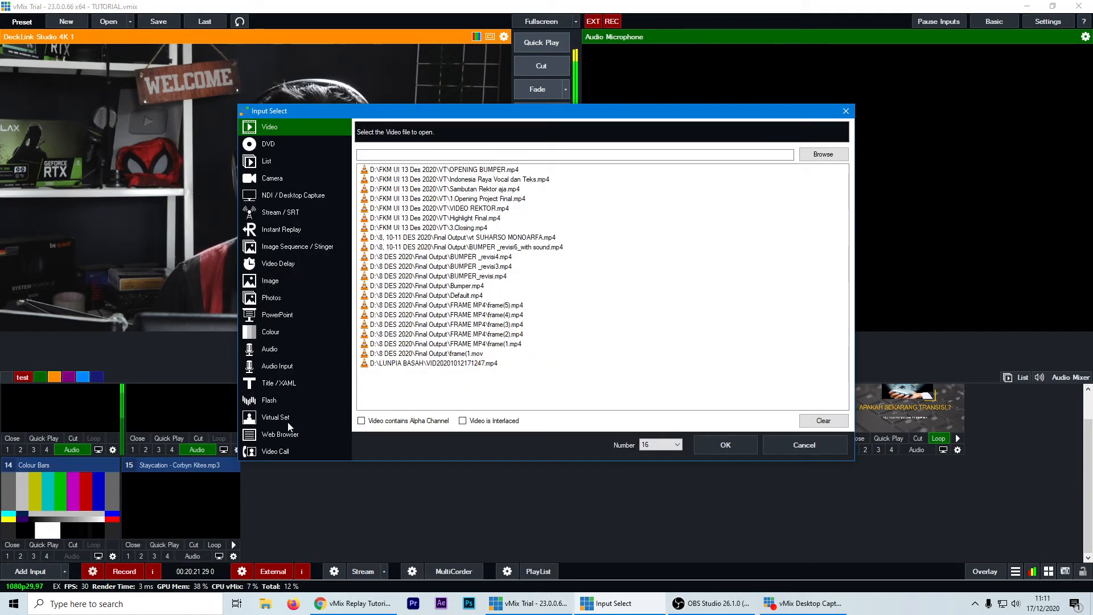
{"action": "left_click", "coordinate": [283, 384]}
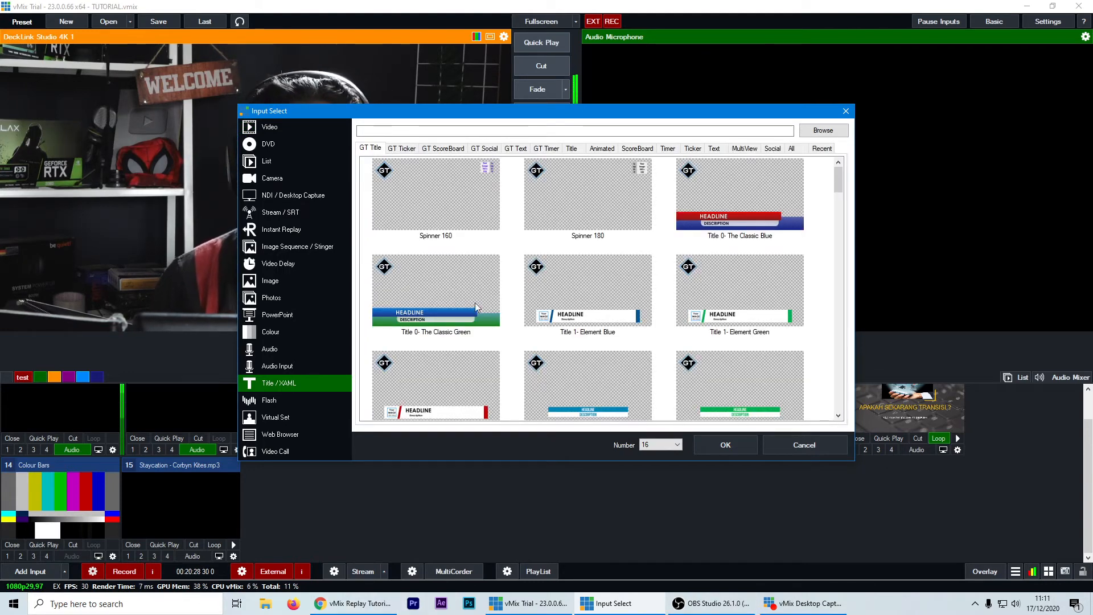
{"action": "scroll", "coordinate": [527, 292], "scroll_direction": "down", "scroll_amount": 10}
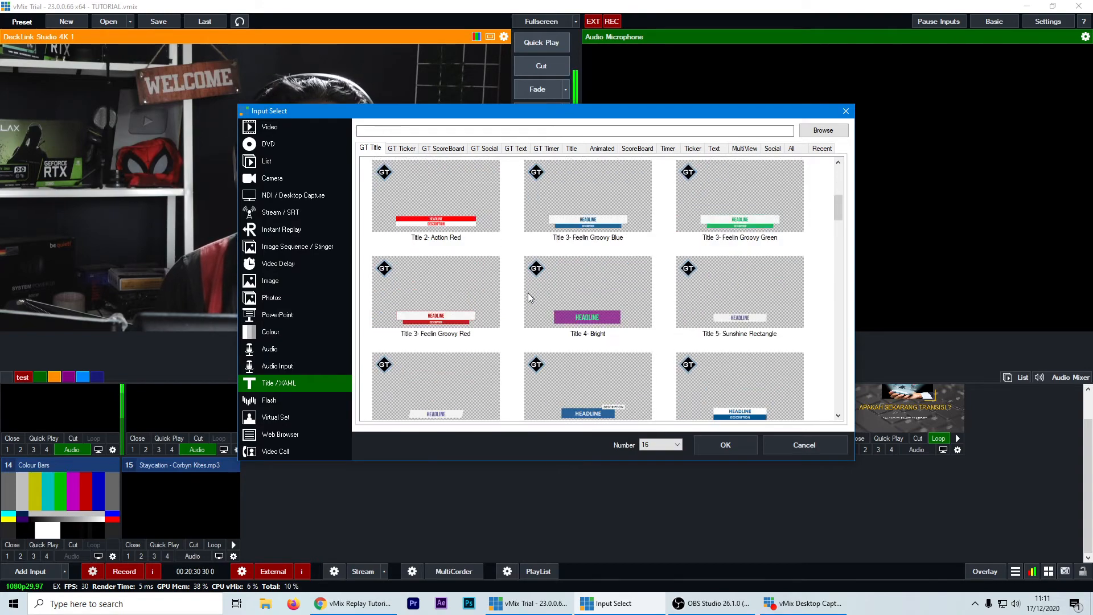
{"action": "scroll", "coordinate": [531, 296], "scroll_direction": "down", "scroll_amount": 15}
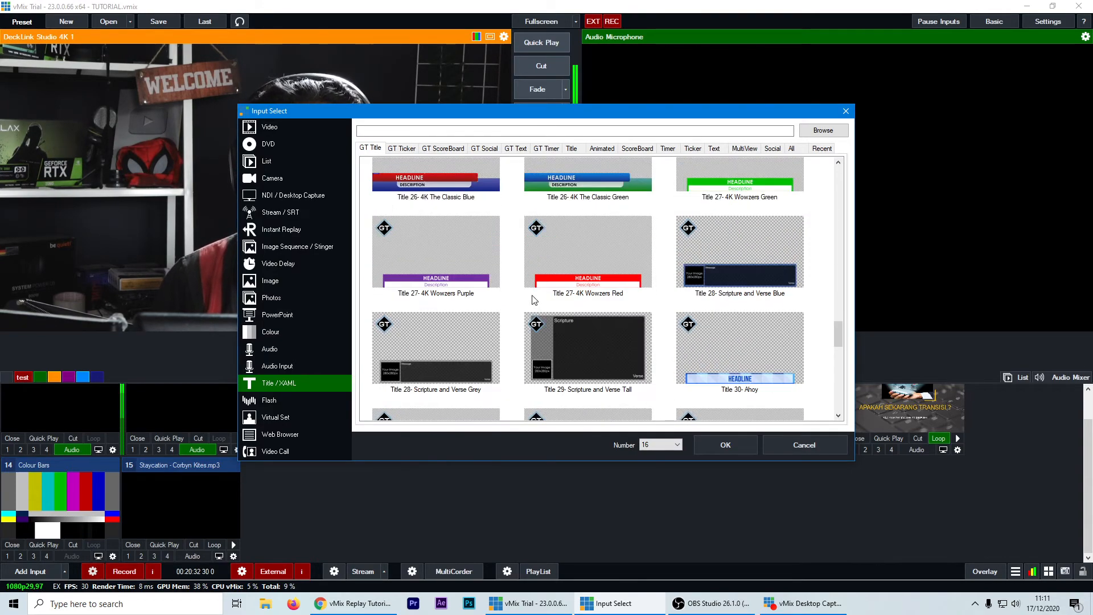
{"action": "scroll", "coordinate": [535, 300], "scroll_direction": "down", "scroll_amount": 2}
{"action": "scroll", "coordinate": [535, 301], "scroll_direction": "up", "scroll_amount": 20}
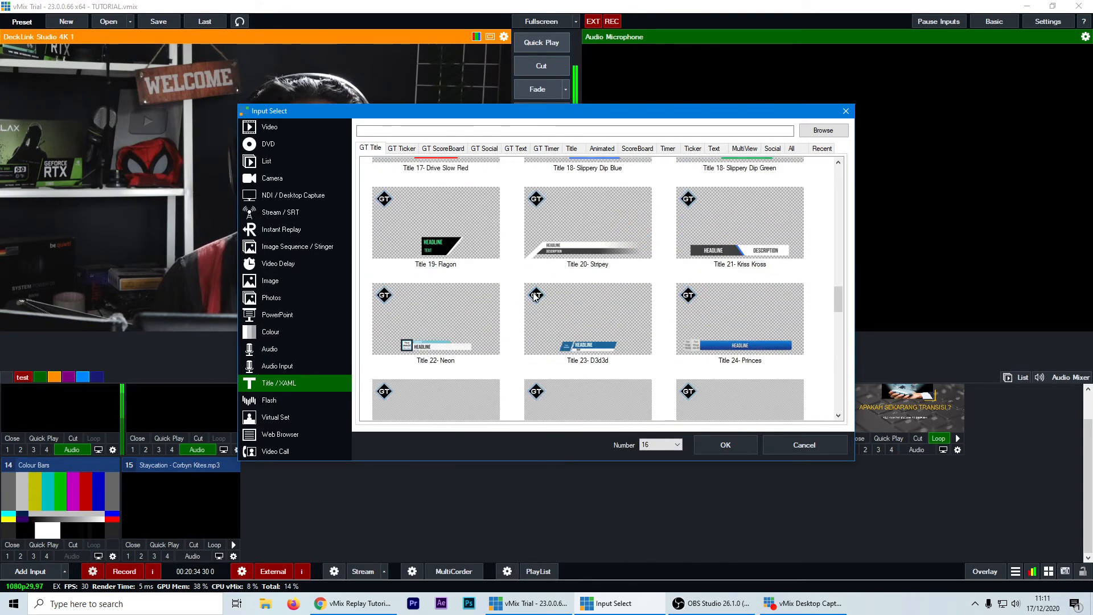
{"action": "scroll", "coordinate": [537, 296], "scroll_direction": "down", "scroll_amount": 10}
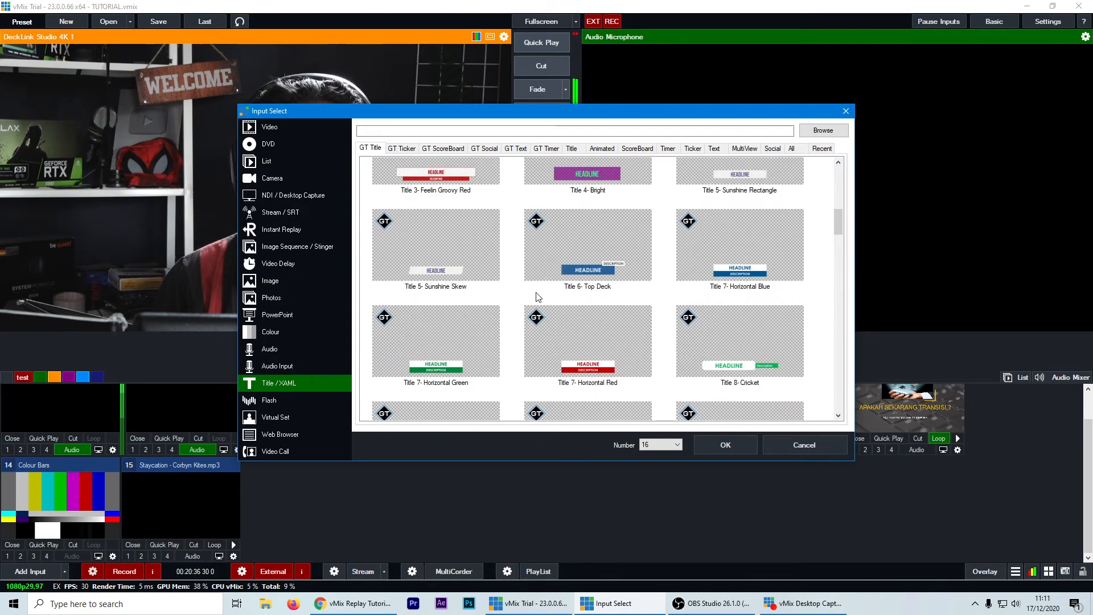
{"action": "left_click", "coordinate": [588, 250]}
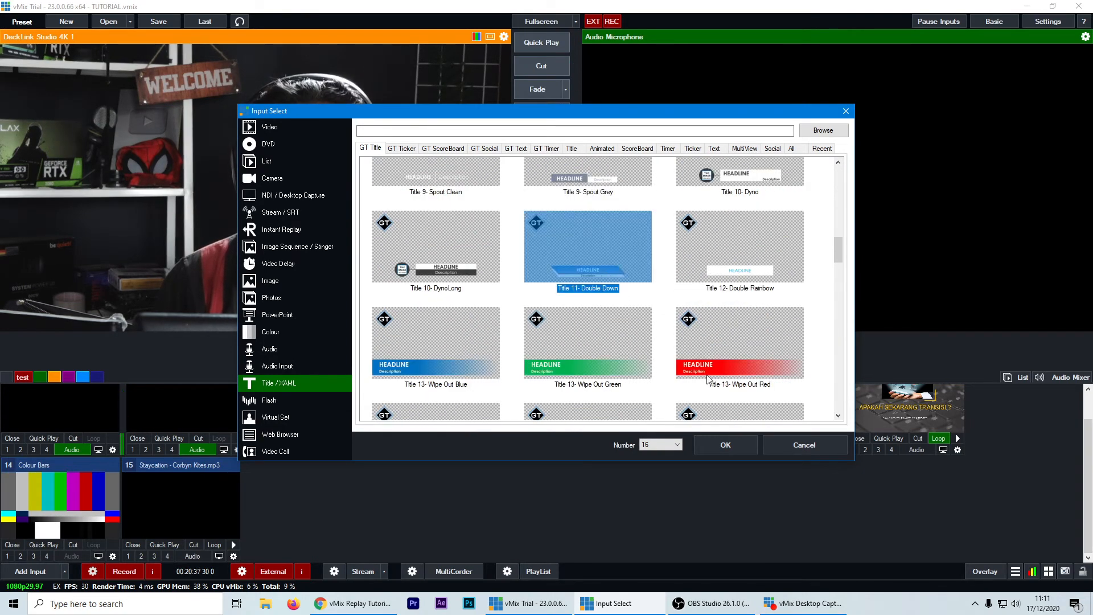
{"action": "left_click", "coordinate": [740, 445]}
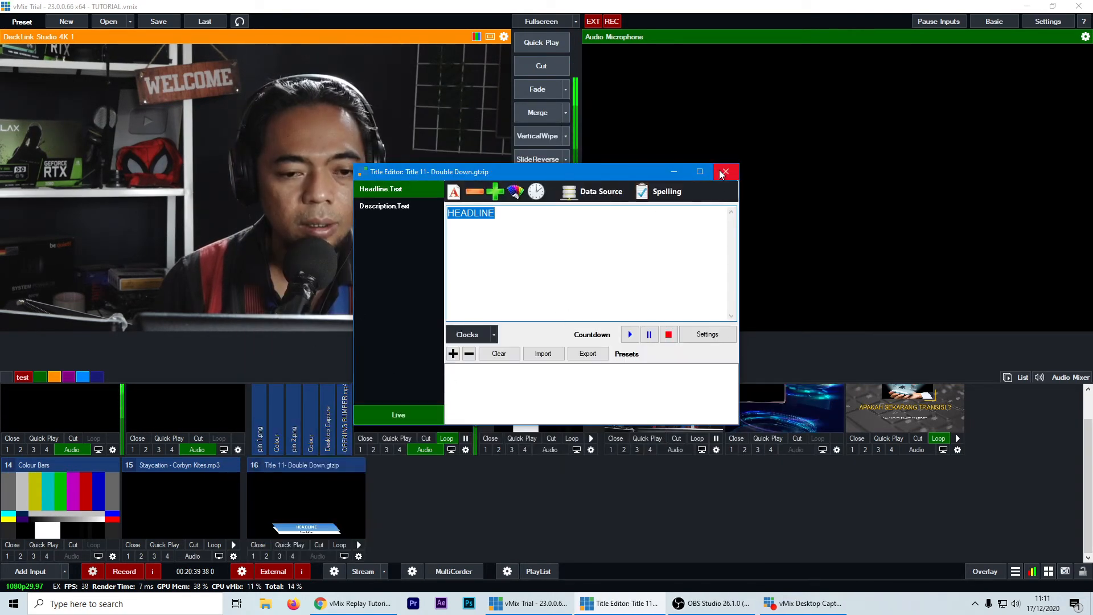
{"action": "left_click", "coordinate": [726, 171]}
Check the title in the preview, fade DeckLink Studio 4K 1 to the output and load it into the preview again.
{"action": "left_click", "coordinate": [302, 511]}
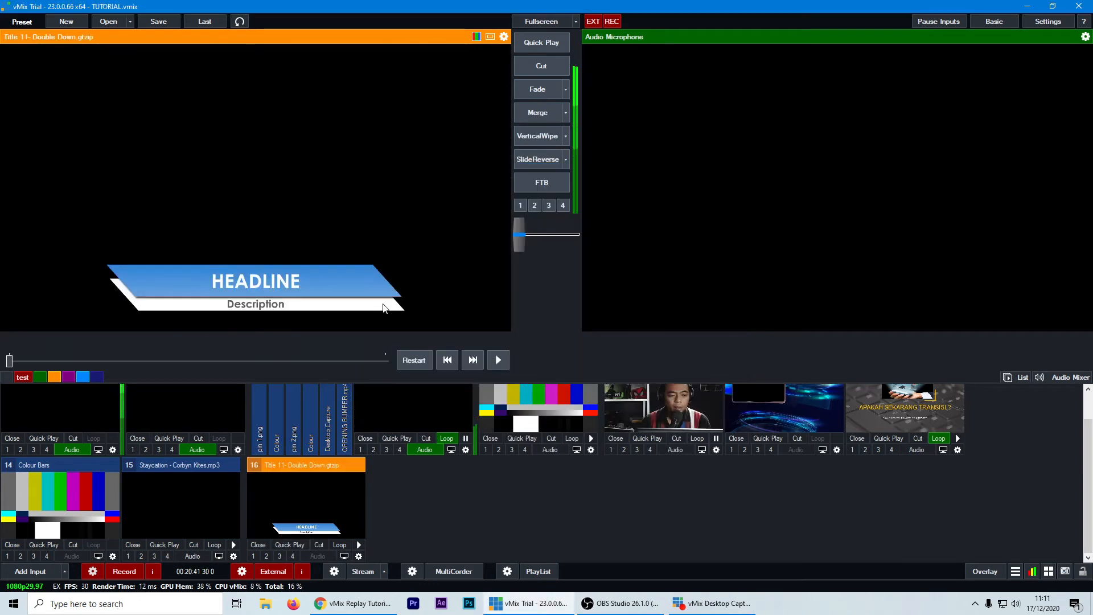
{"action": "left_click", "coordinate": [615, 420]}
{"action": "left_click", "coordinate": [535, 91]}
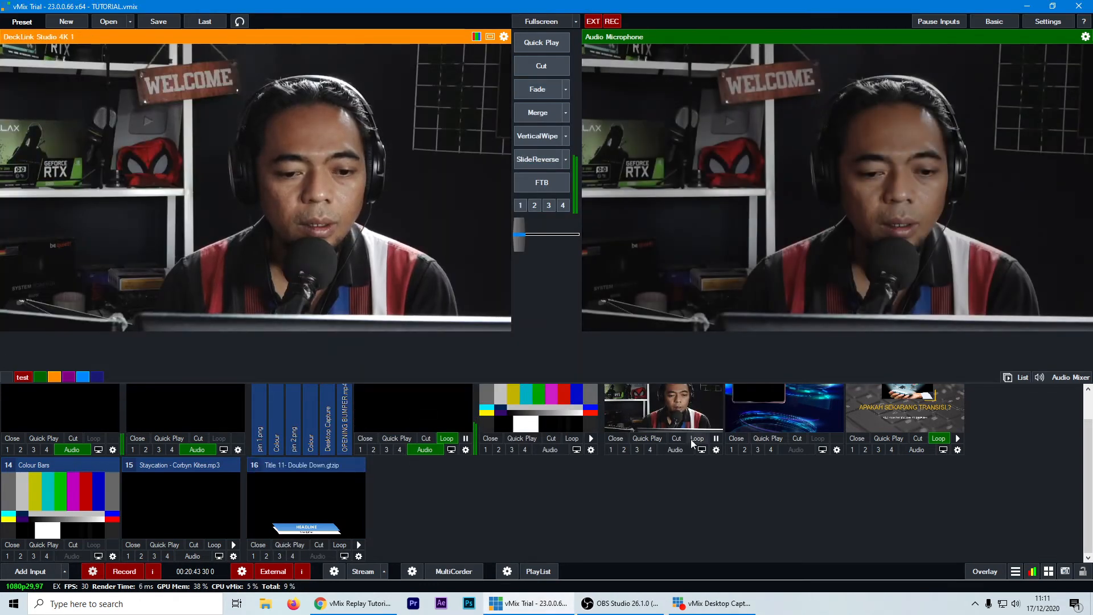
{"action": "left_click", "coordinate": [667, 411]}
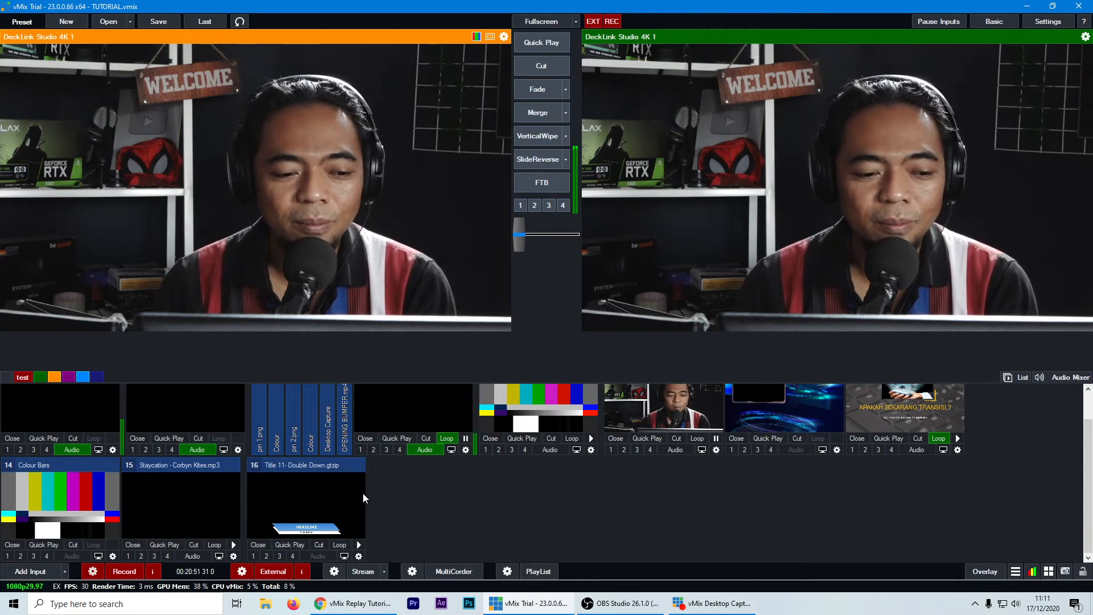
Cut the Double Down title to the output as a full source, and fade back to DeckLink Studio 4K 1.
{"action": "left_click", "coordinate": [295, 505]}
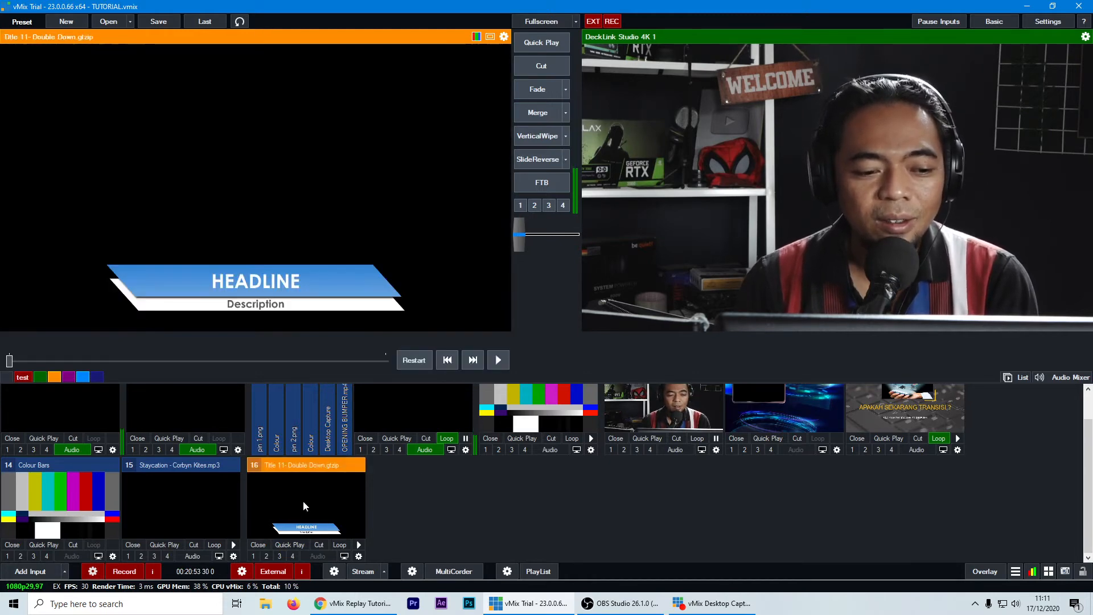
{"action": "left_click", "coordinate": [541, 68]}
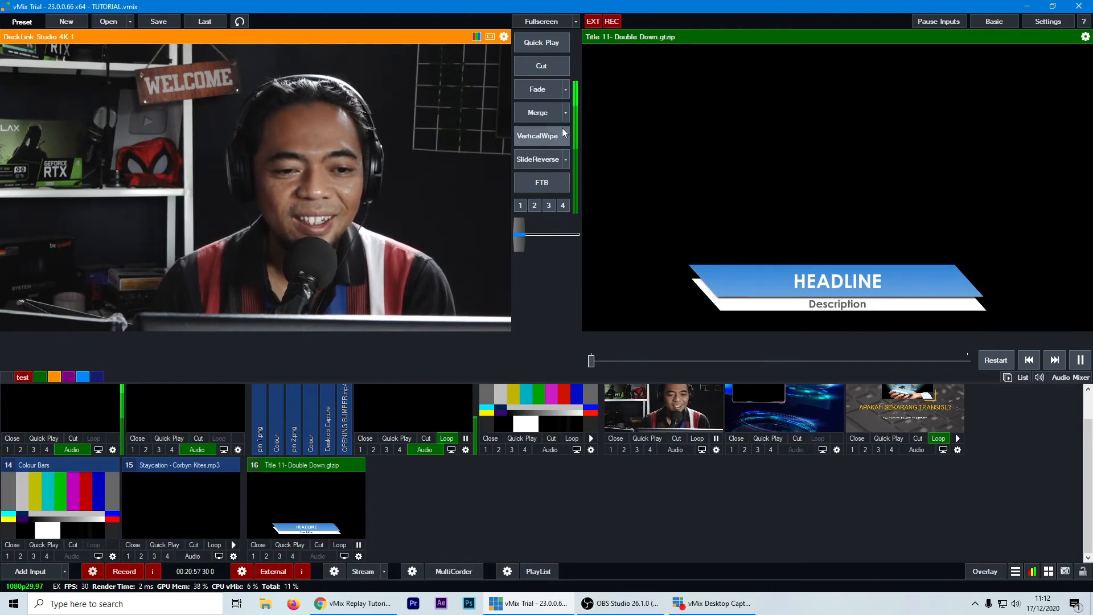
{"action": "left_click", "coordinate": [549, 91]}
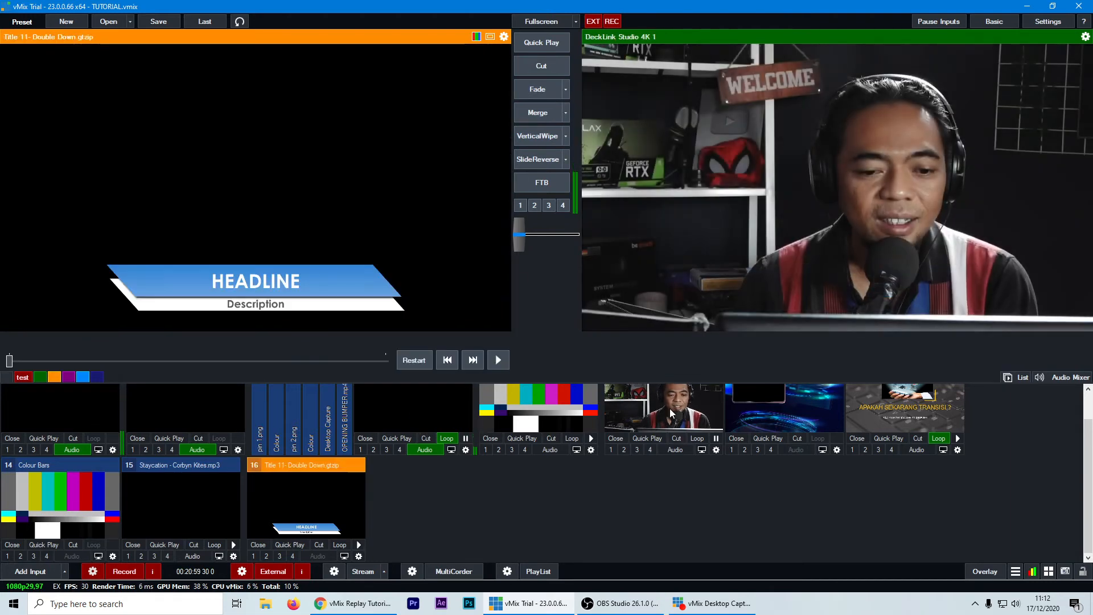
Load DeckLink Studio 4K 1 into the preview and show the Double Down title over the output on overlay channel 1.
{"action": "left_click", "coordinate": [669, 408]}
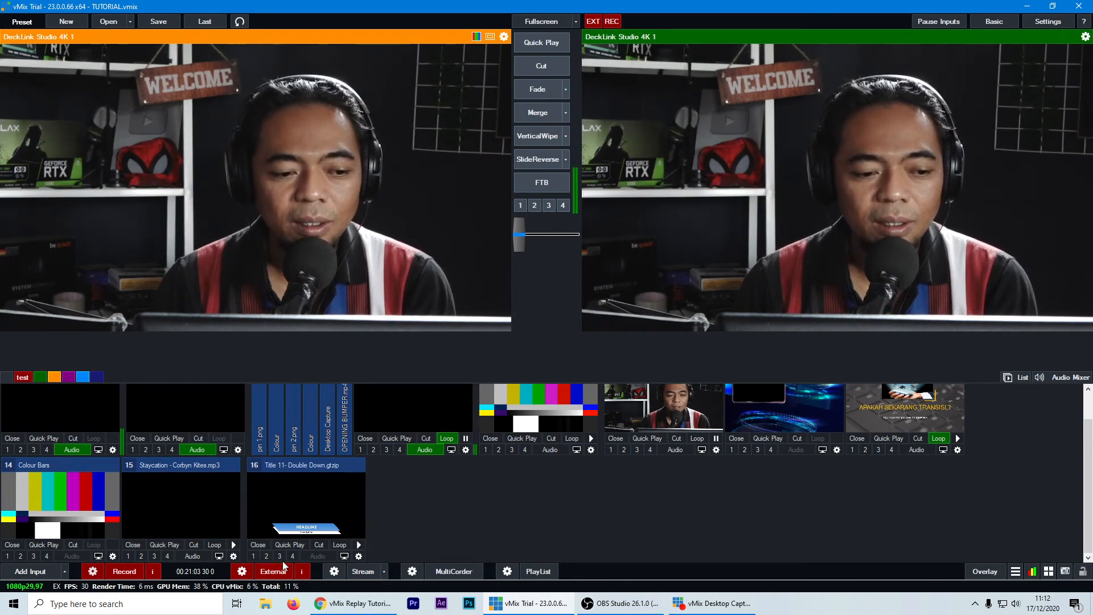
{"action": "left_click", "coordinate": [253, 555]}
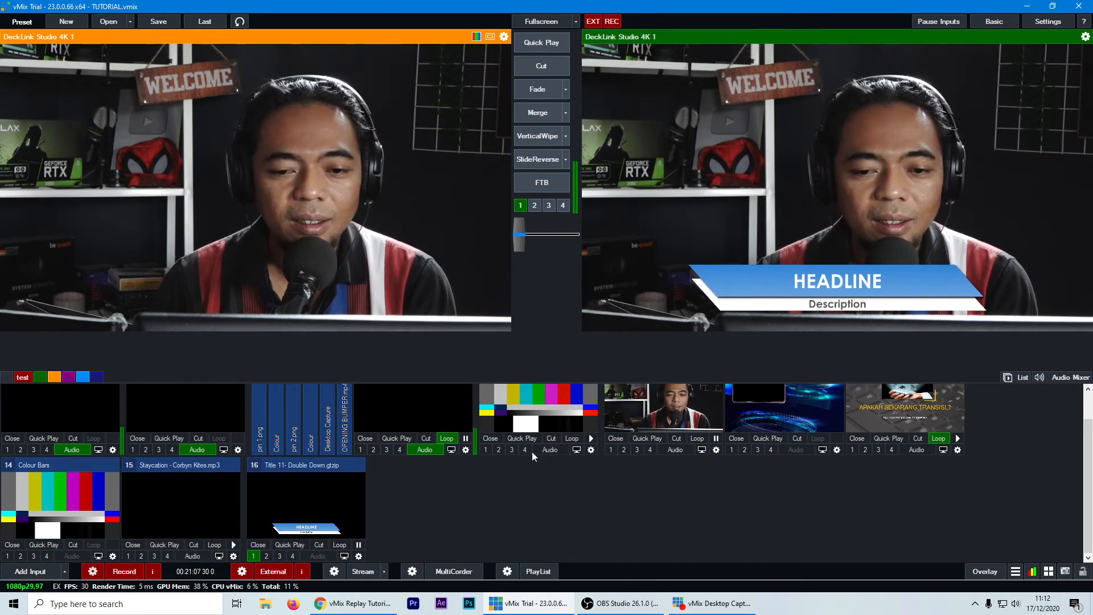
Set the Double Down title's headline text to TUTORIAL, close its editor and dismiss the input's menu.
{"action": "right_click", "coordinate": [313, 506]}
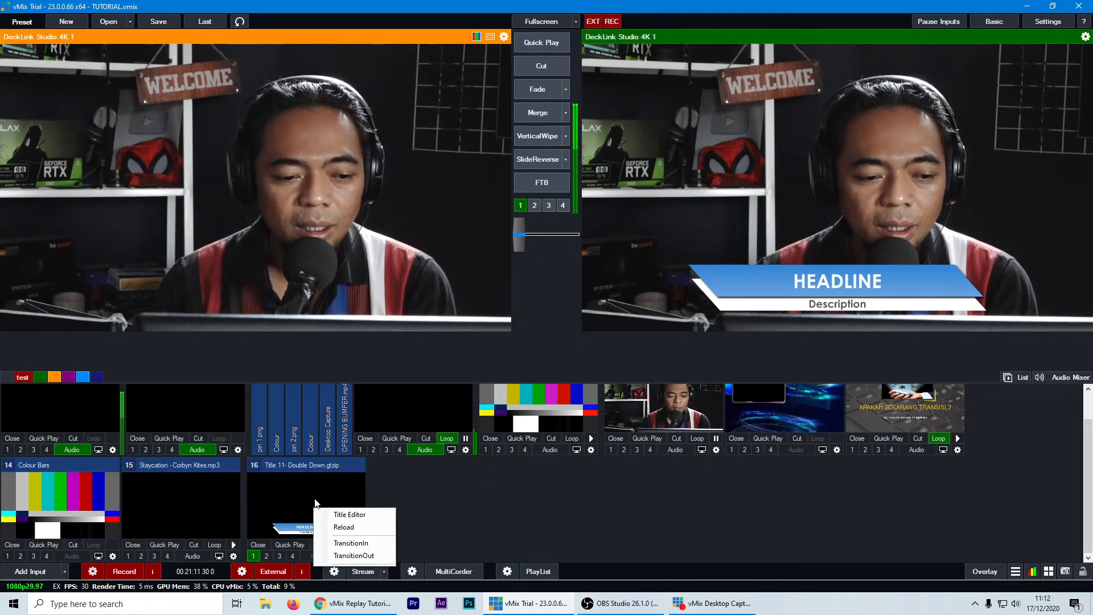
{"action": "left_click", "coordinate": [316, 494]}
{"action": "right_click", "coordinate": [315, 494]}
{"action": "left_click", "coordinate": [342, 498]}
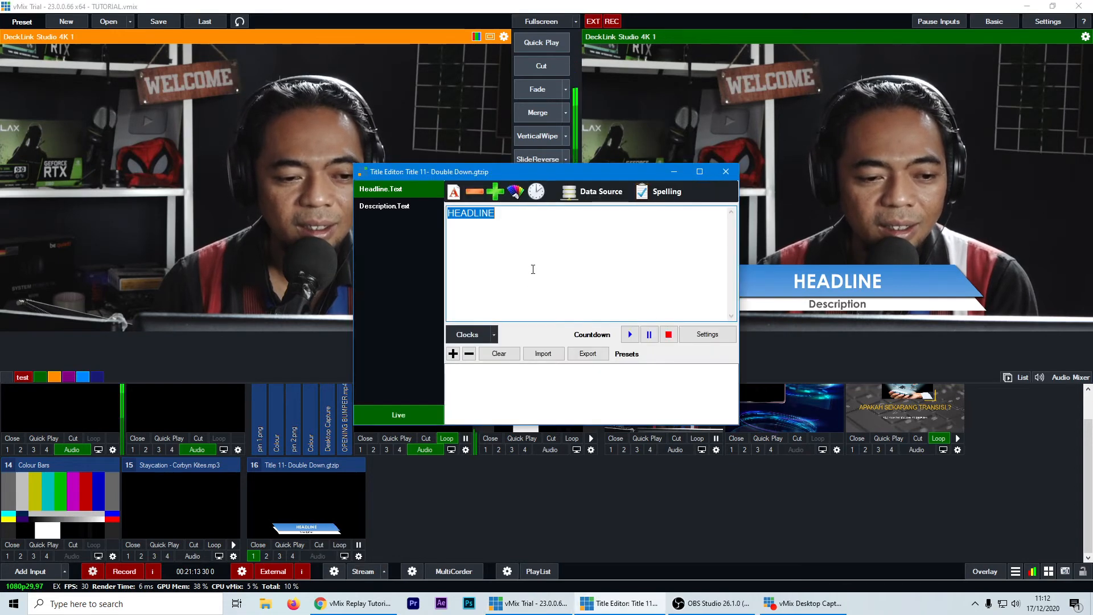
{"action": "type", "text": "sdhgad"}
{"action": "left_click", "coordinate": [391, 206]}
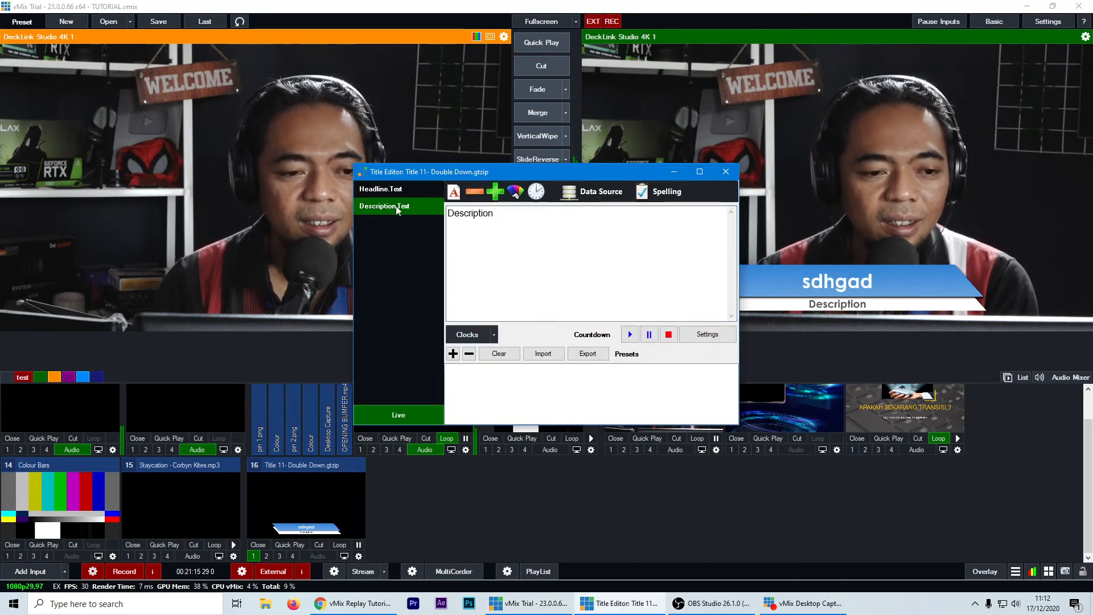
{"action": "left_click", "coordinate": [406, 193]}
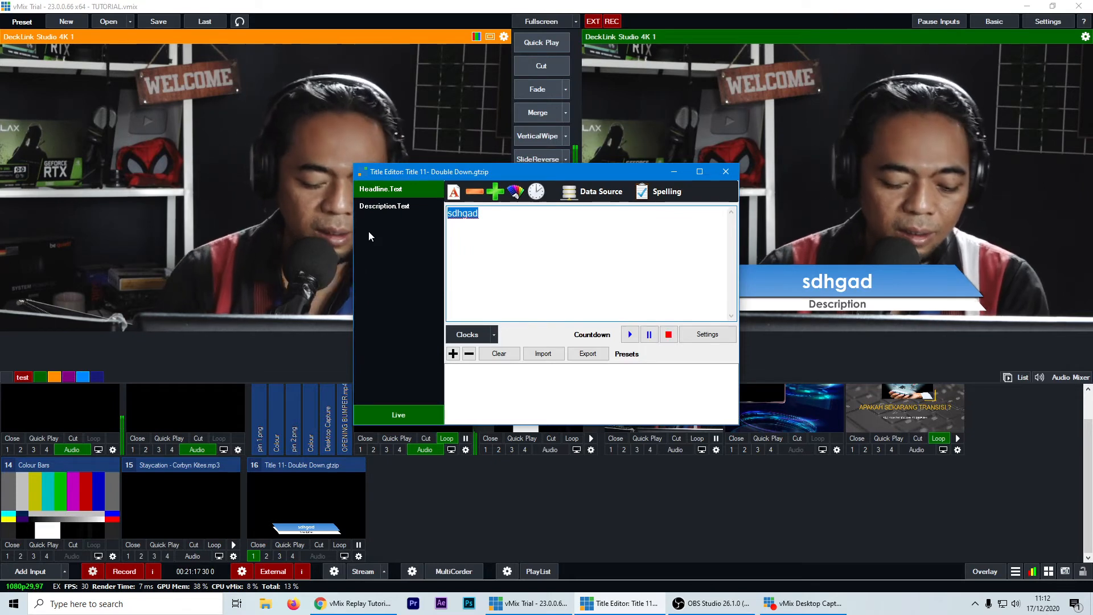
{"action": "type", "text": "TUTORIAL"}
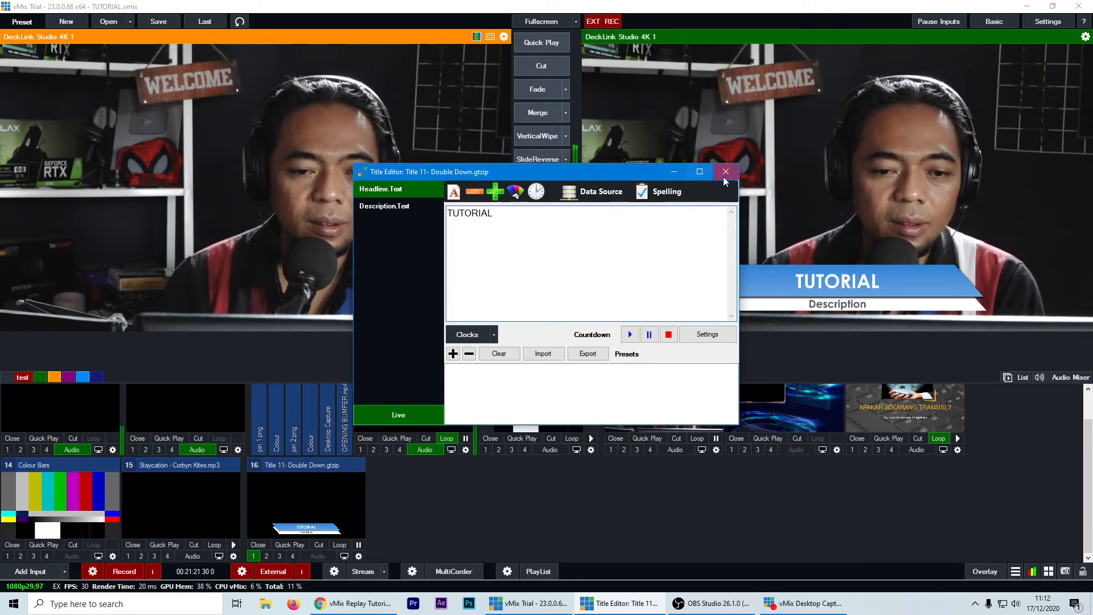
{"action": "key", "text": "alt+F4"}
{"action": "right_click", "coordinate": [354, 503]}
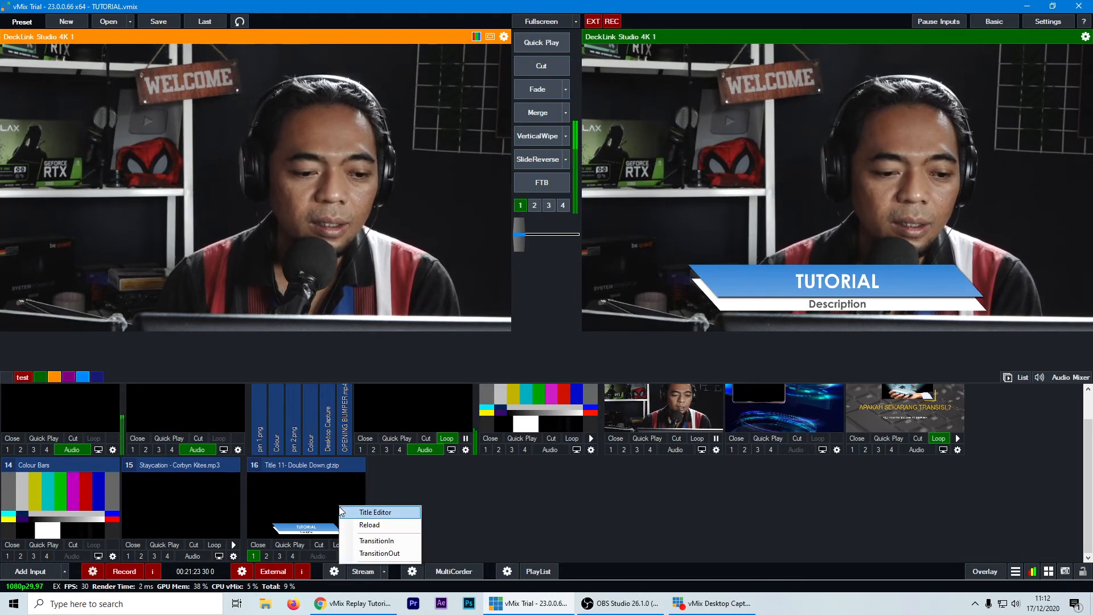
{"action": "left_click", "coordinate": [370, 519]}
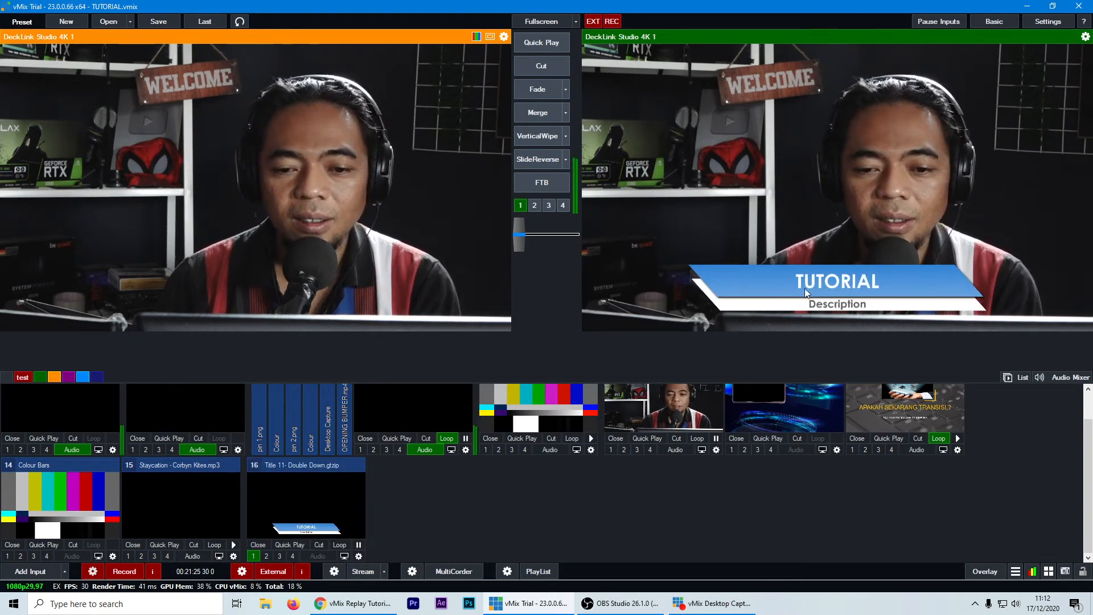
Look through the Title / XAML template categories for a new input, from GT Ticker and GT ScoreBoard to MultiView and Social.
{"action": "left_click", "coordinate": [25, 571]}
{"action": "left_click", "coordinate": [296, 379]}
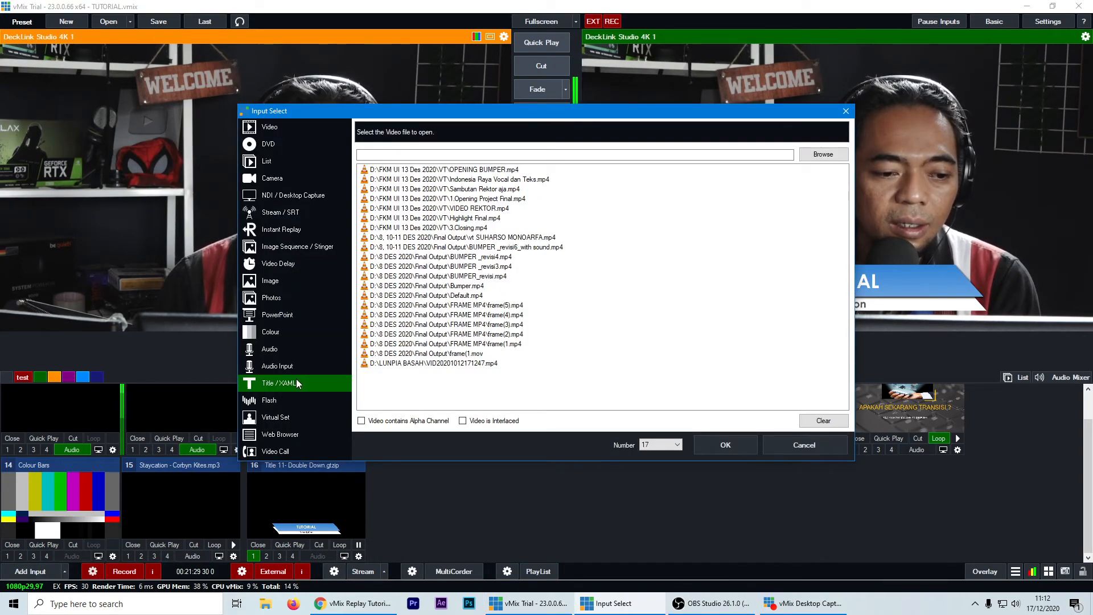
{"action": "left_click", "coordinate": [402, 149]}
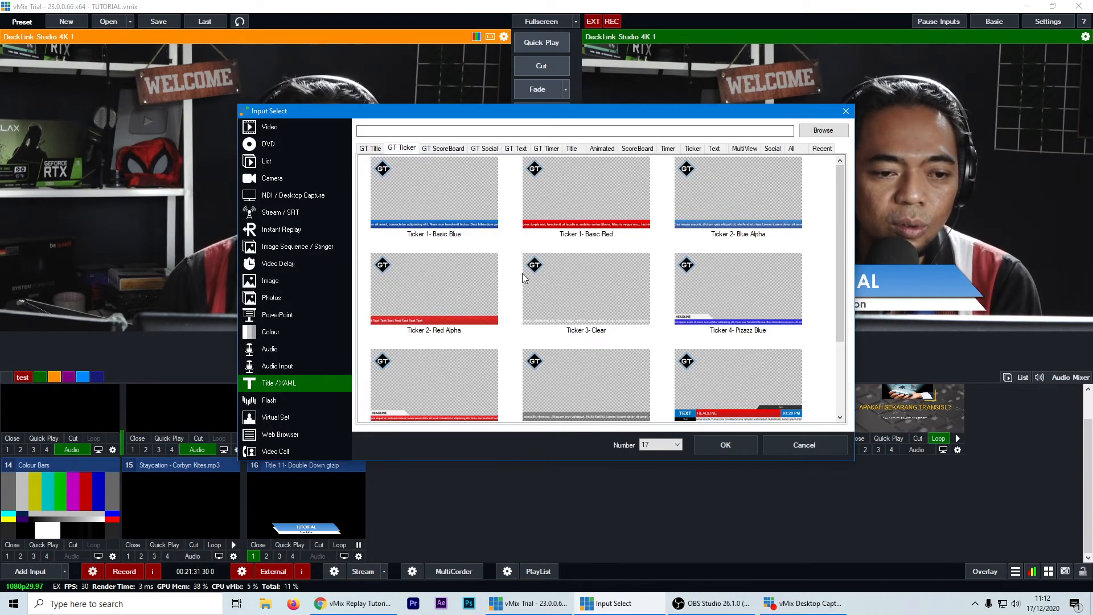
{"action": "left_click", "coordinate": [455, 309]}
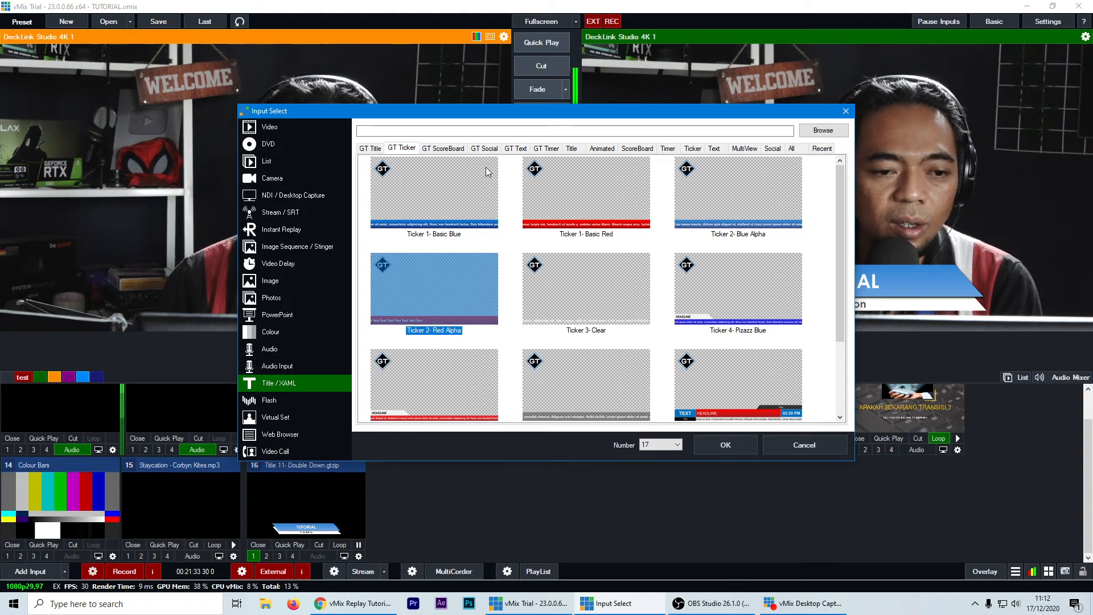
{"action": "left_click", "coordinate": [441, 148]}
{"action": "left_click", "coordinate": [484, 148]}
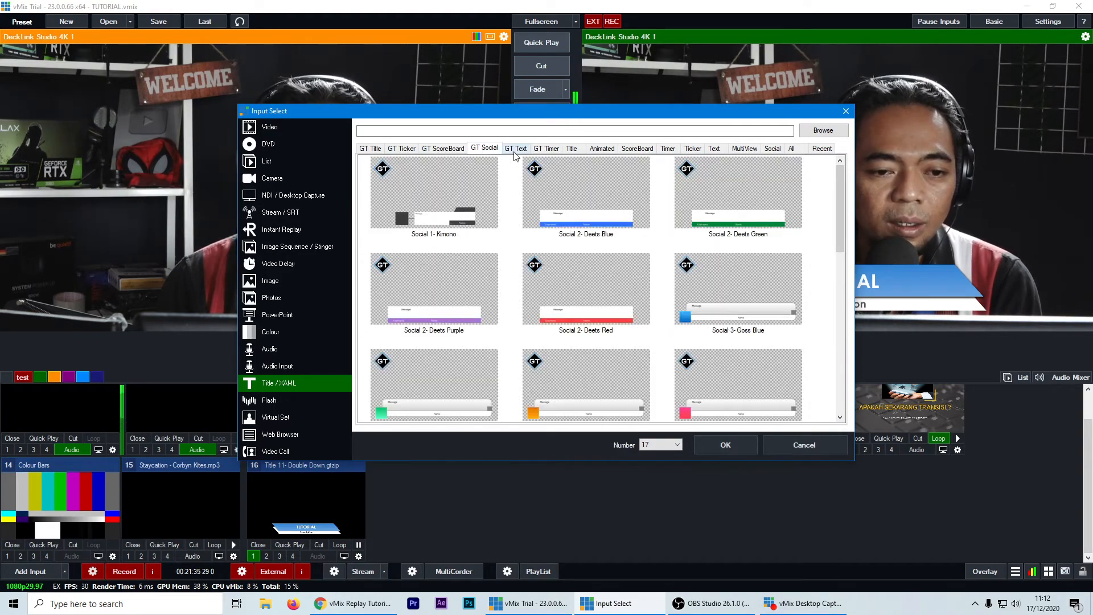
{"action": "left_click", "coordinate": [518, 148]}
{"action": "left_click", "coordinate": [545, 148]}
{"action": "left_click", "coordinate": [571, 149]}
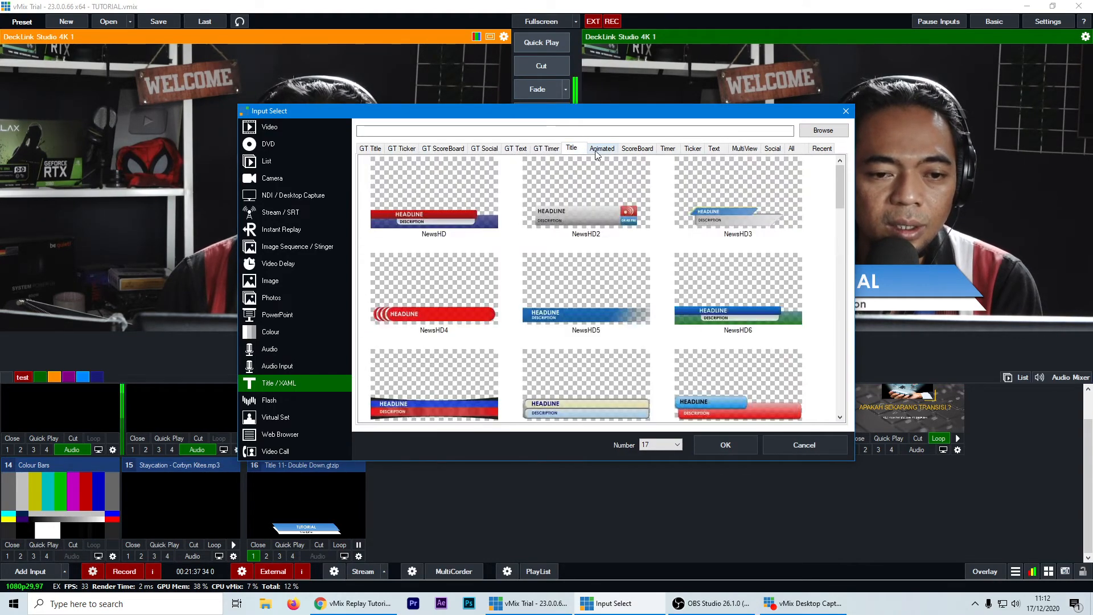
{"action": "left_click", "coordinate": [601, 148]}
{"action": "left_click", "coordinate": [637, 149]}
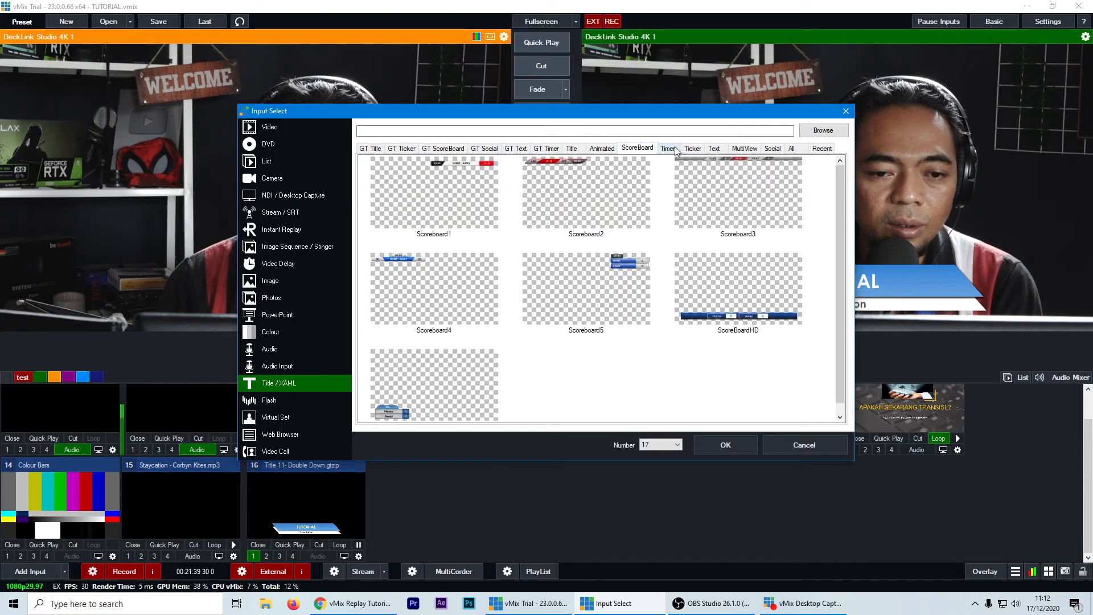
{"action": "left_click", "coordinate": [667, 149]}
{"action": "left_click", "coordinate": [692, 149]}
{"action": "left_click", "coordinate": [714, 149]}
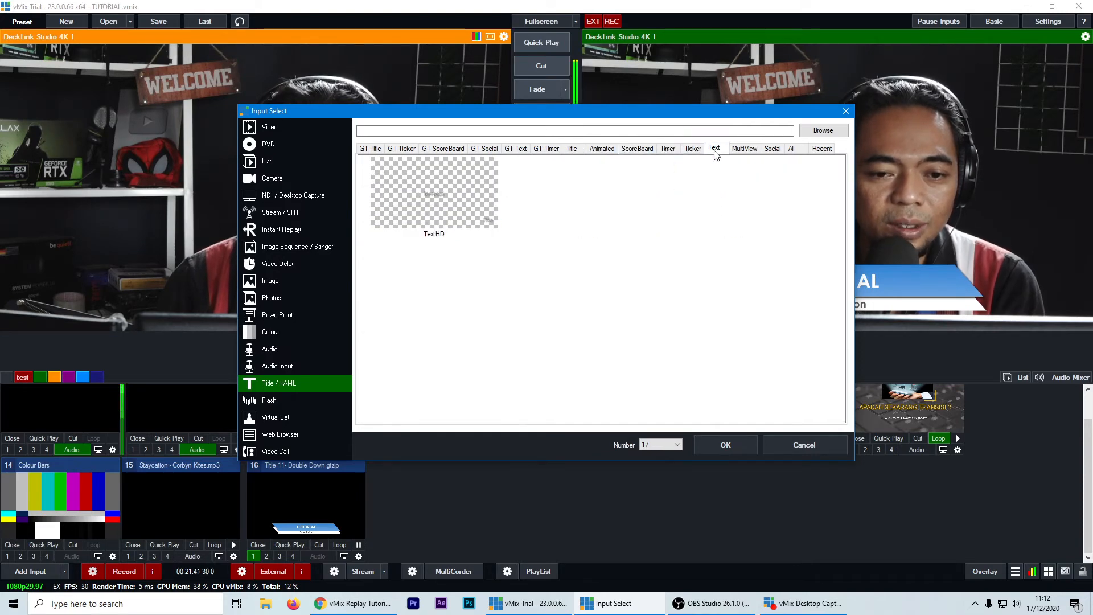
{"action": "left_click", "coordinate": [749, 150]}
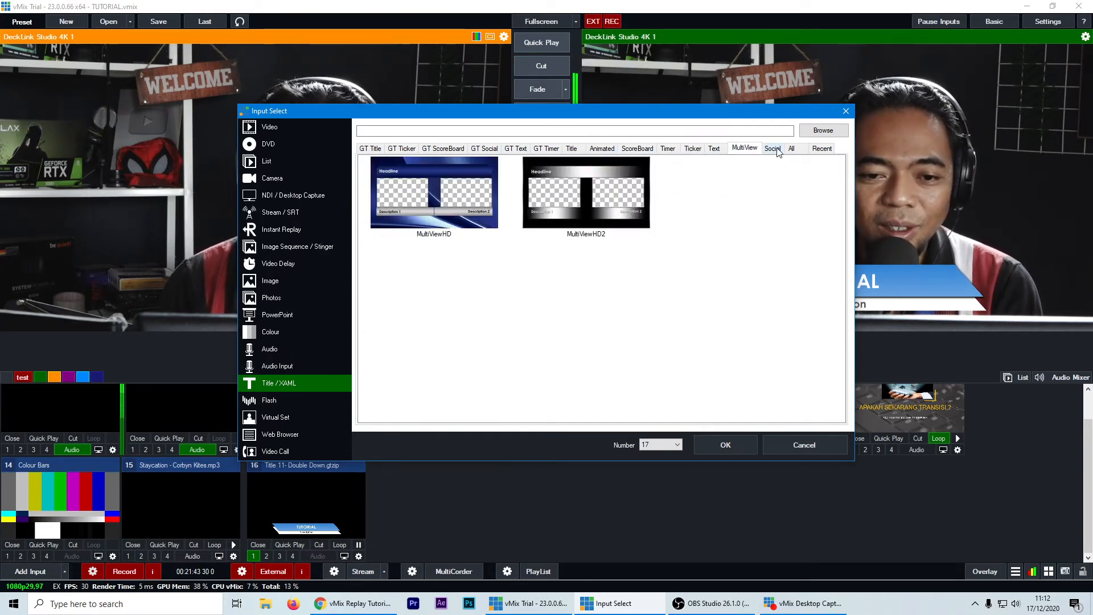
{"action": "left_click", "coordinate": [772, 149]}
Add the Scoreboard 2- Lineup template from the All category as a new input and close its editor unchanged.
{"action": "left_click", "coordinate": [799, 150]}
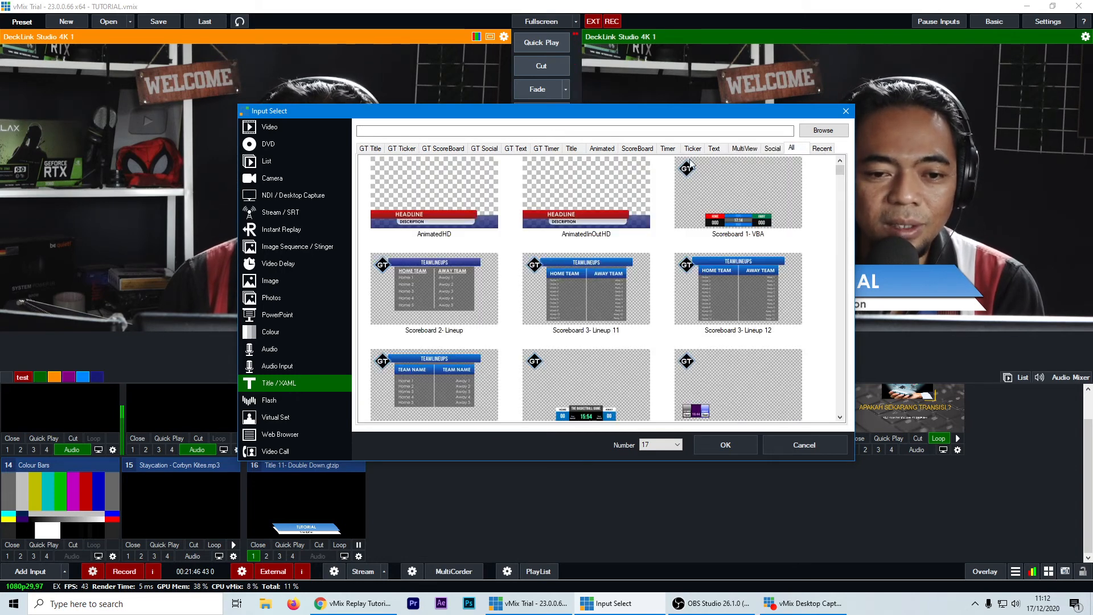
{"action": "left_click", "coordinate": [437, 285]}
{"action": "left_click", "coordinate": [725, 445]}
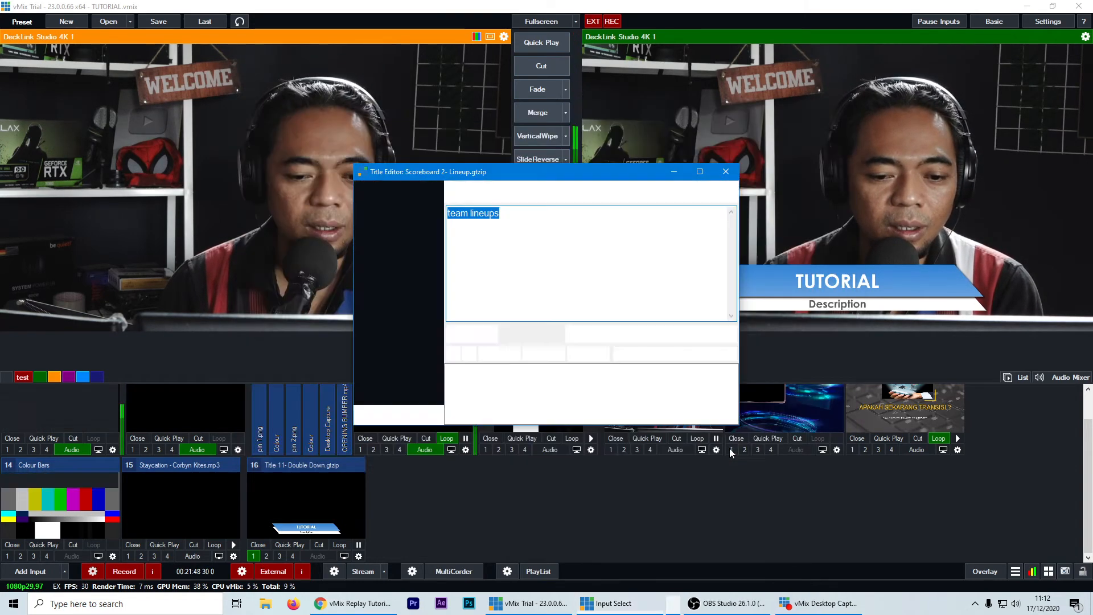
{"action": "left_click", "coordinate": [627, 275]}
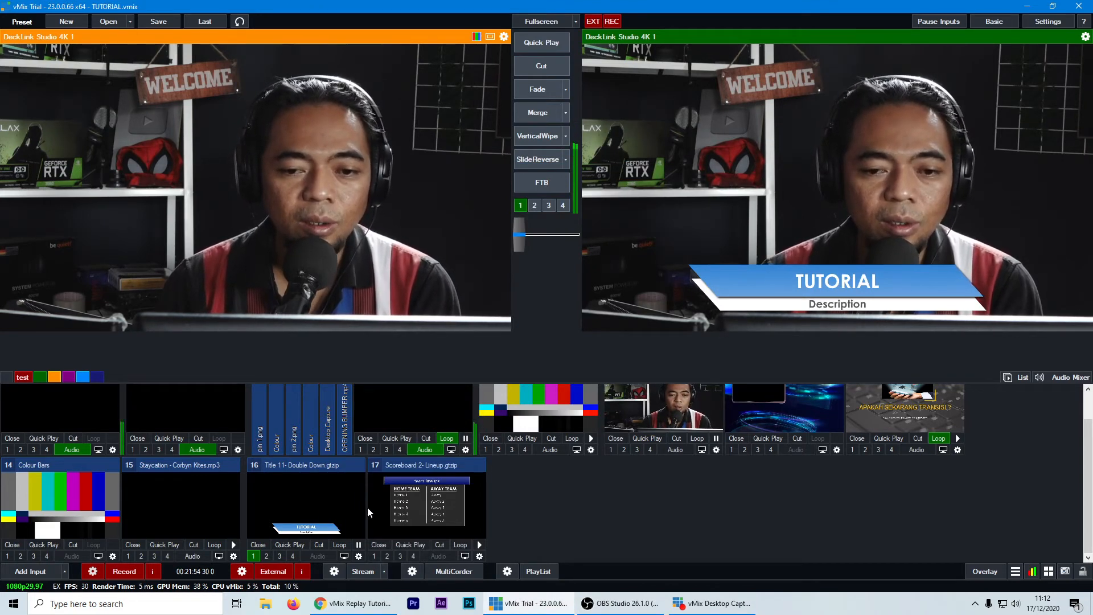
Take the Double Down title off overlay channel 1, preview it on overlay channel 2 and set its headline text to TUTORIAL 2.
{"action": "left_click", "coordinate": [251, 558]}
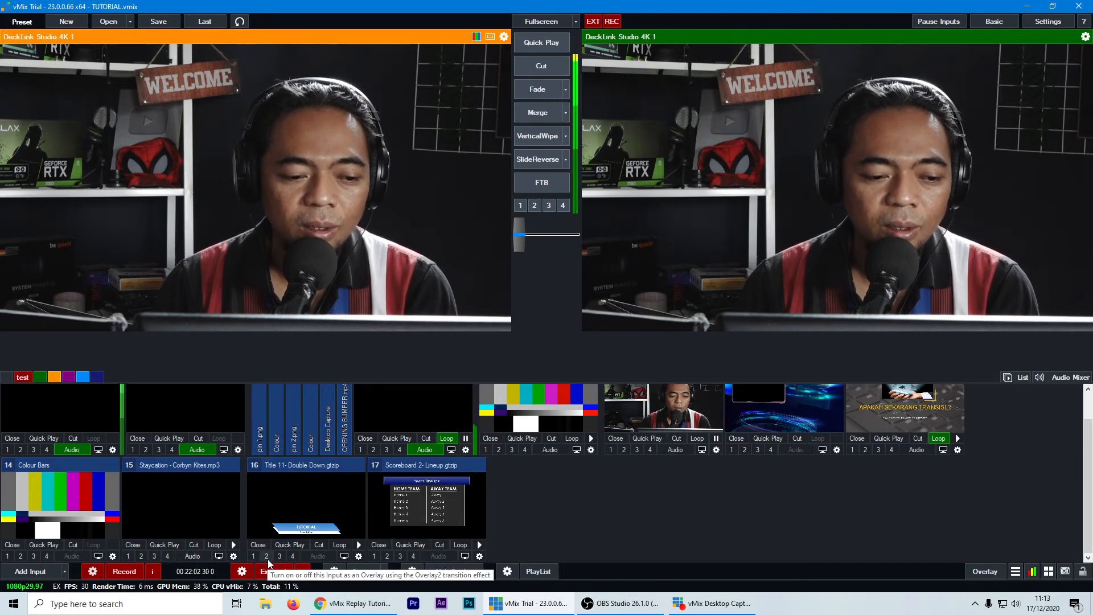
{"action": "left_click", "coordinate": [266, 555]}
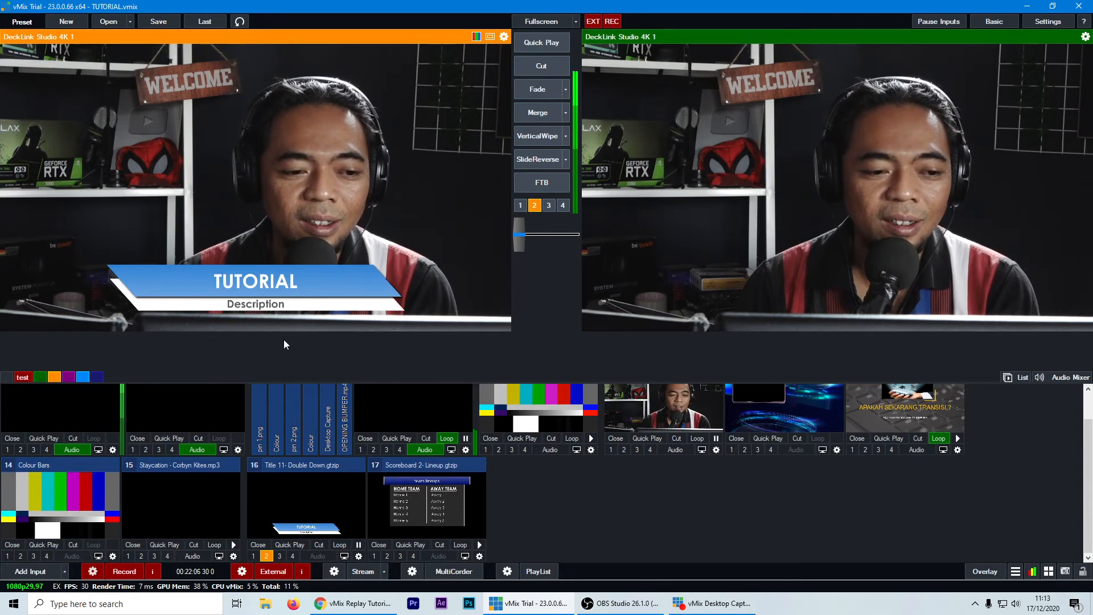
{"action": "right_click", "coordinate": [291, 508]}
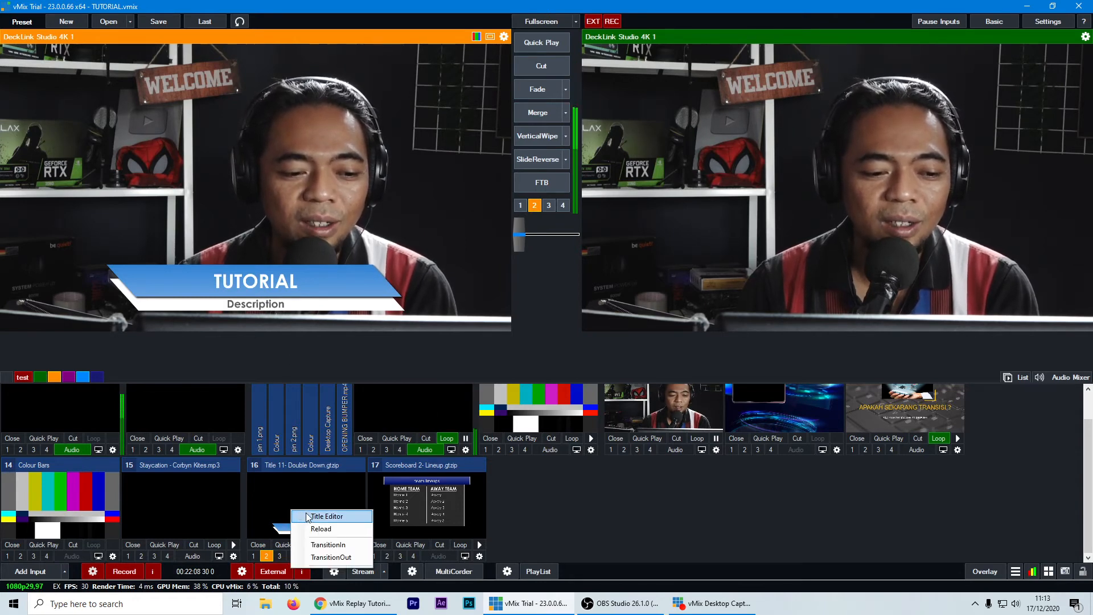
{"action": "left_click", "coordinate": [322, 517]}
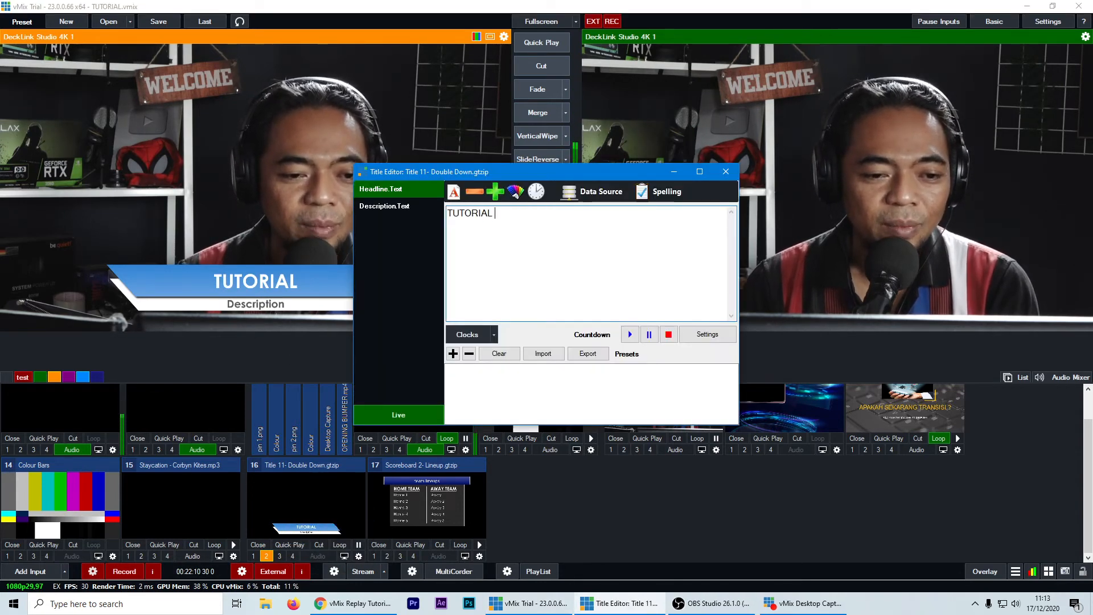
{"action": "type", "text": "2"}
{"action": "left_click", "coordinate": [725, 171]}
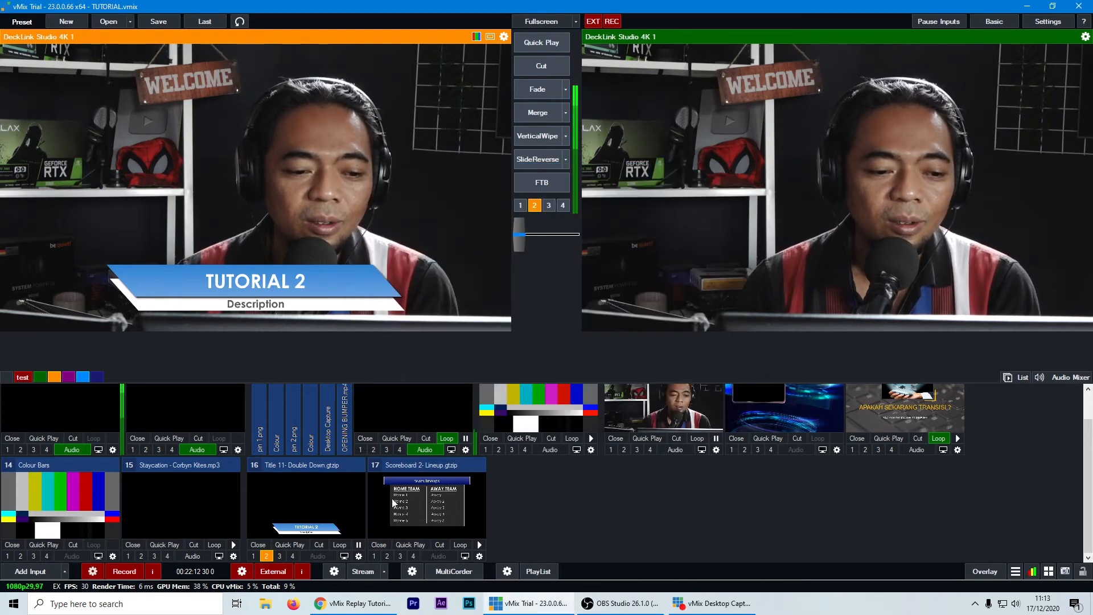
Show the Double Down title and the Scoreboard 2- Lineup in turn over the output on overlay channel 2, taking each off again.
{"action": "left_click", "coordinate": [268, 556]}
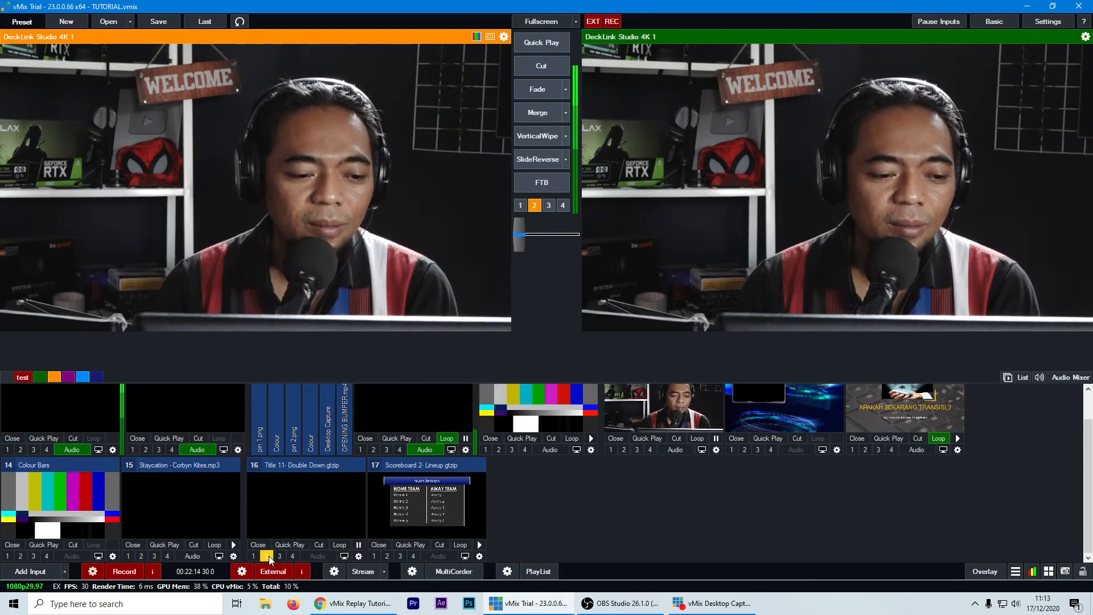
{"action": "left_click", "coordinate": [268, 556]}
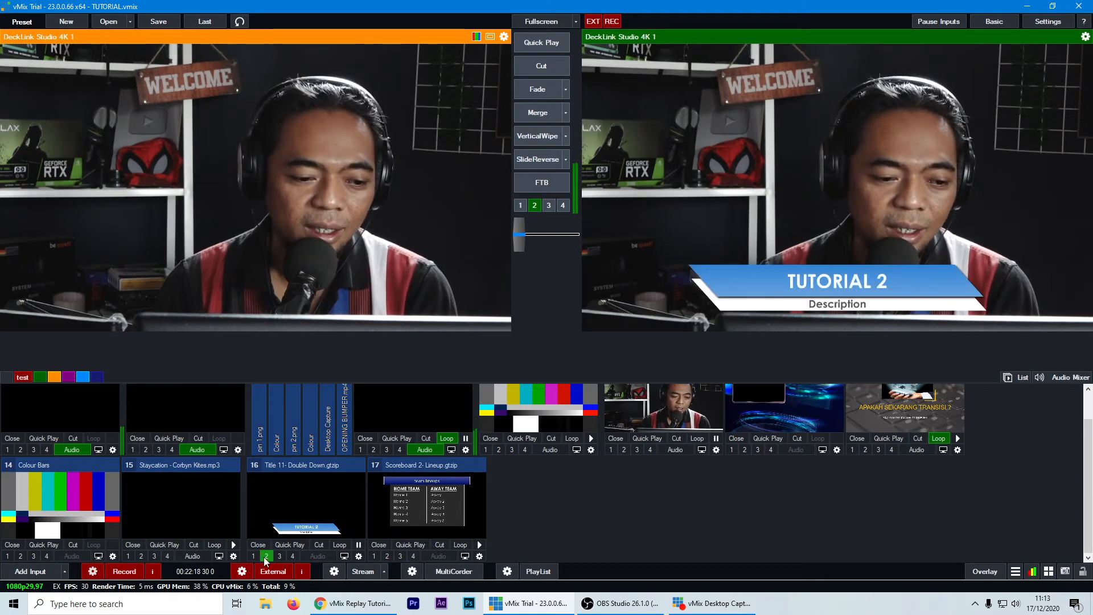
{"action": "left_click", "coordinate": [266, 557]}
{"action": "left_click", "coordinate": [385, 558]}
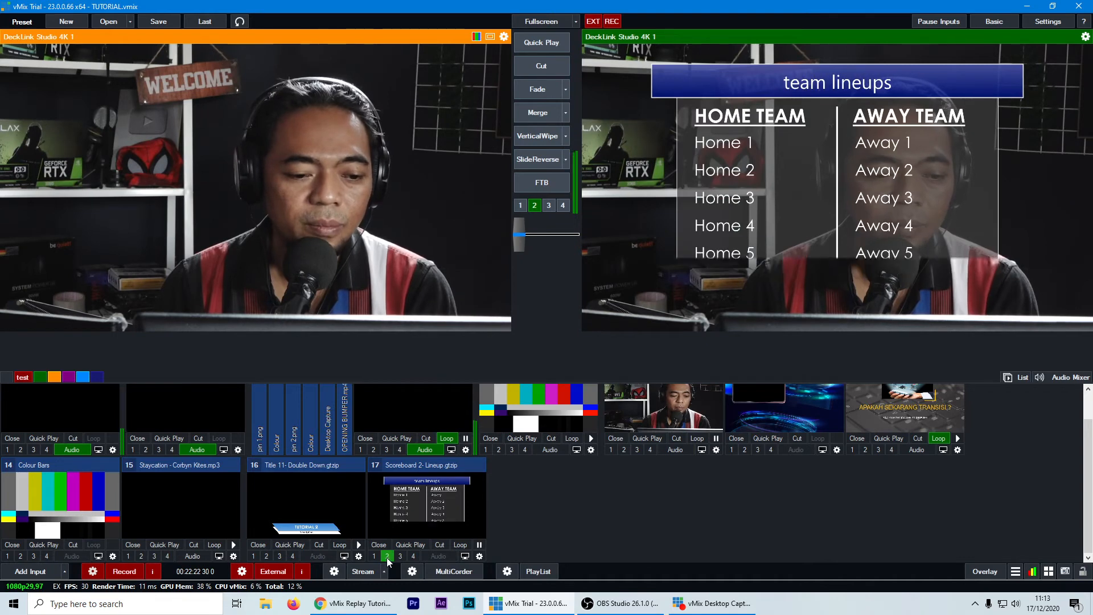
{"action": "left_click", "coordinate": [387, 558]}
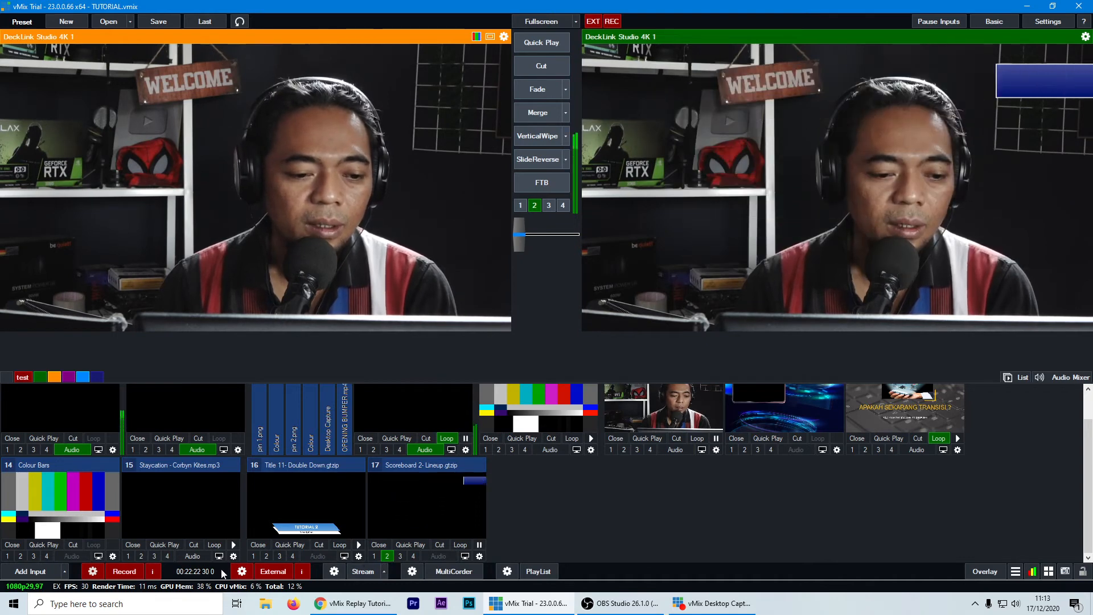
Look at the Flash source type, add the virtual set 1 virtualstudiosets.com_9B_WIDE as a new input and load it into the preview.
{"action": "left_click", "coordinate": [39, 571]}
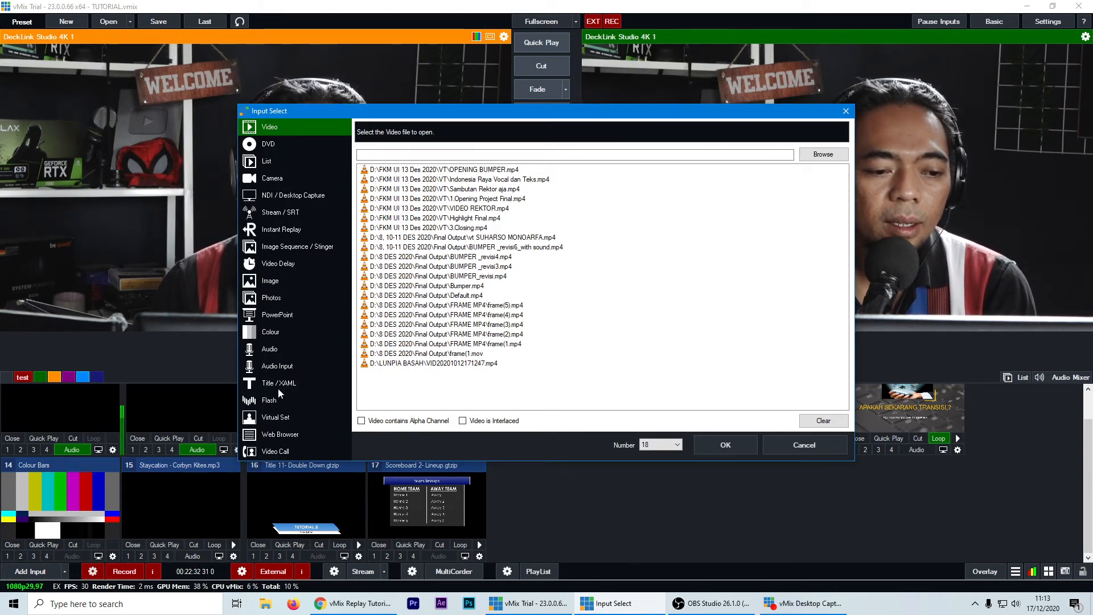
{"action": "left_click", "coordinate": [279, 385]}
{"action": "left_click", "coordinate": [267, 399]}
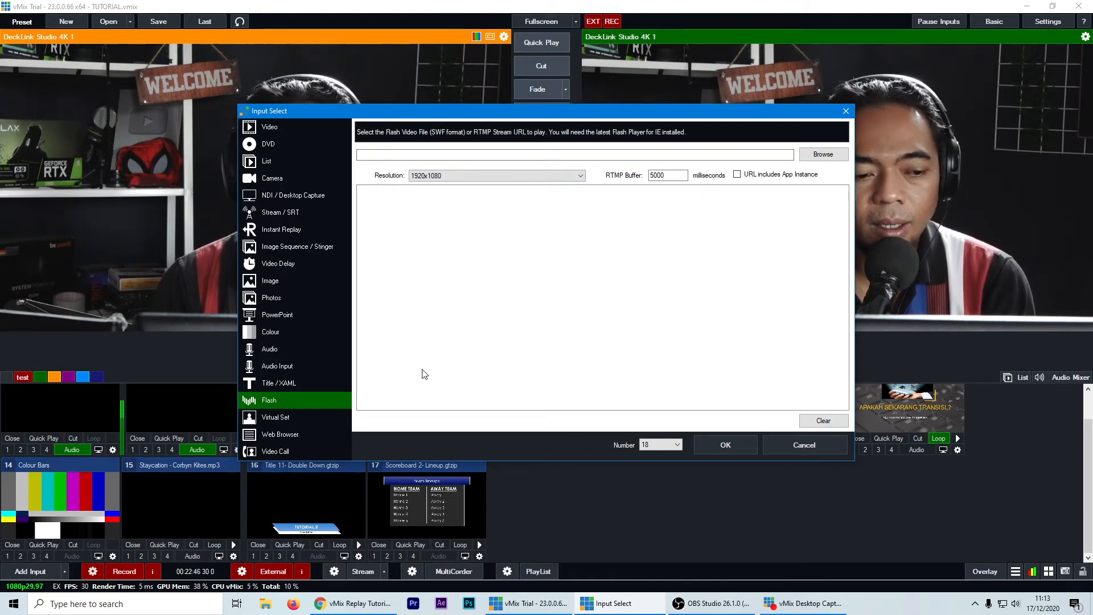
{"action": "left_click", "coordinate": [281, 421]}
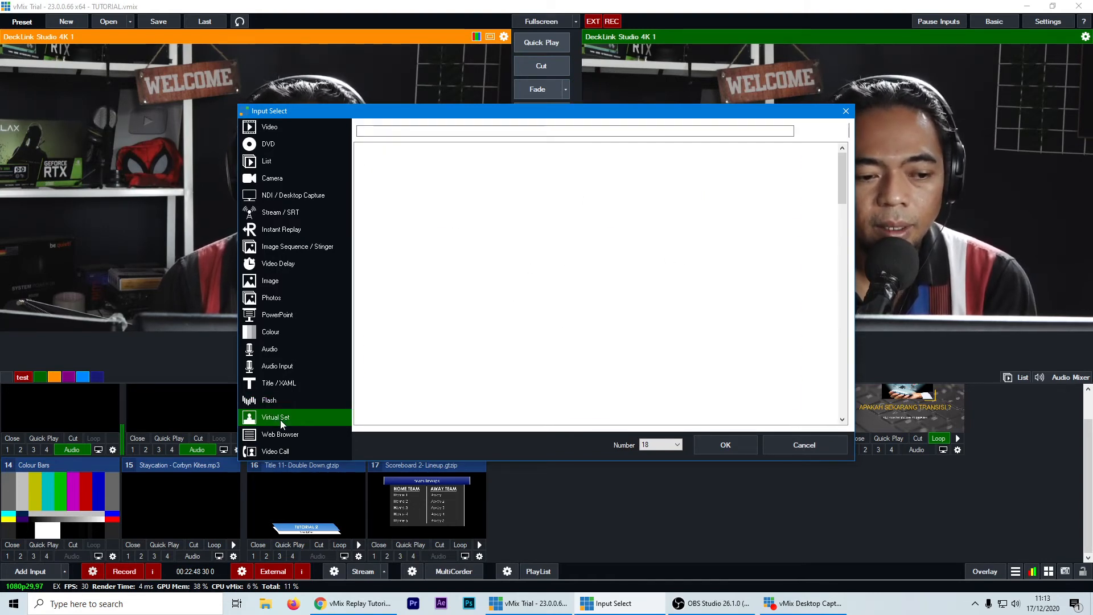
{"action": "scroll", "coordinate": [701, 316], "scroll_direction": "down", "scroll_amount": 15}
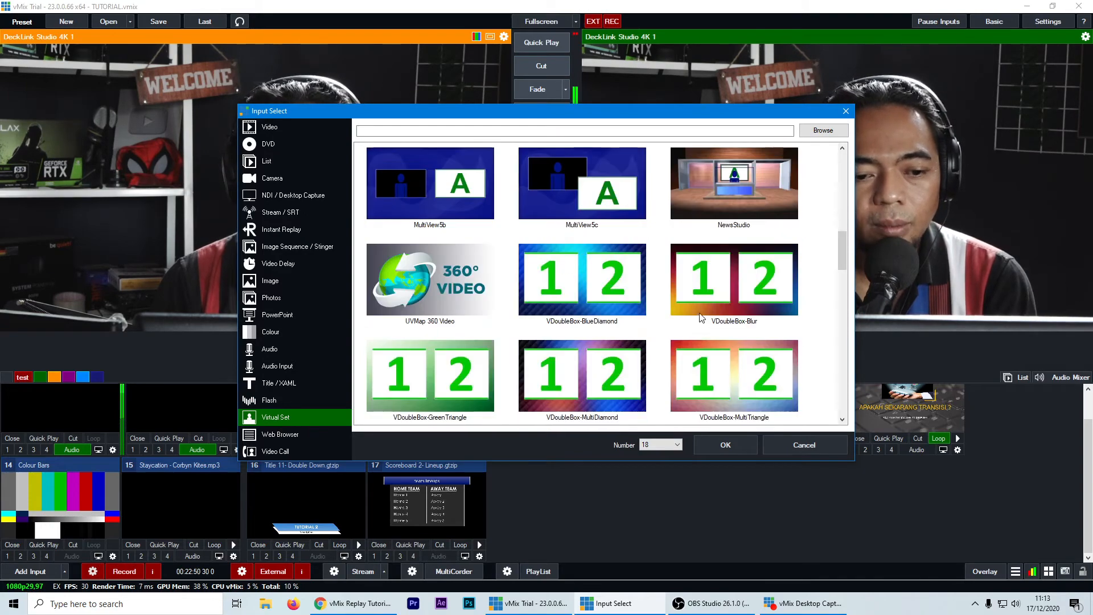
{"action": "scroll", "coordinate": [700, 316], "scroll_direction": "up", "scroll_amount": 15}
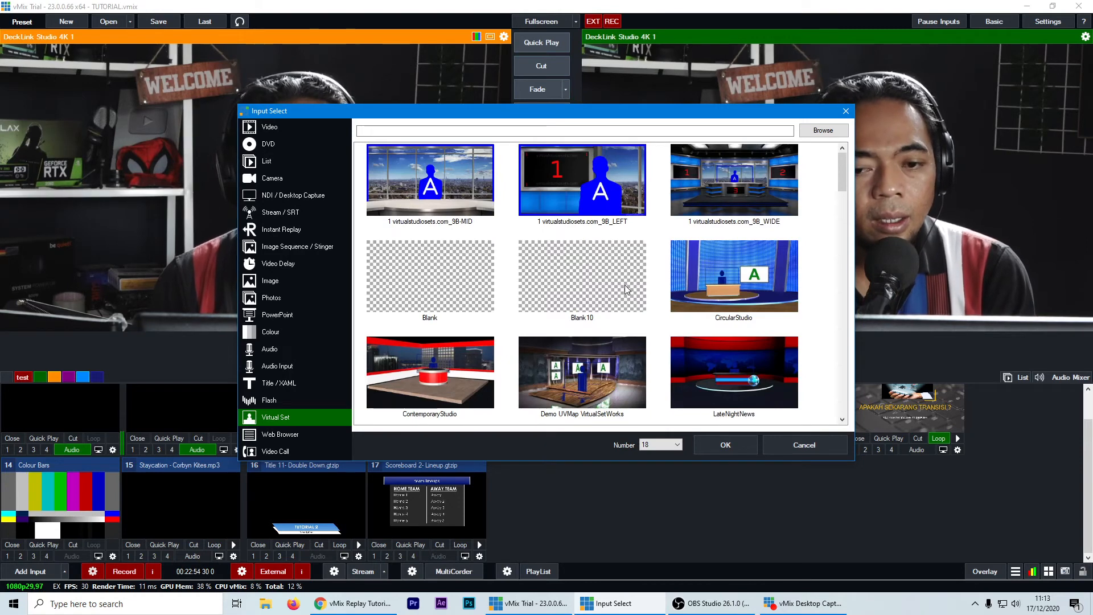
{"action": "left_click_drag", "start_coordinate": [693, 112], "coordinate": [546, 96]}
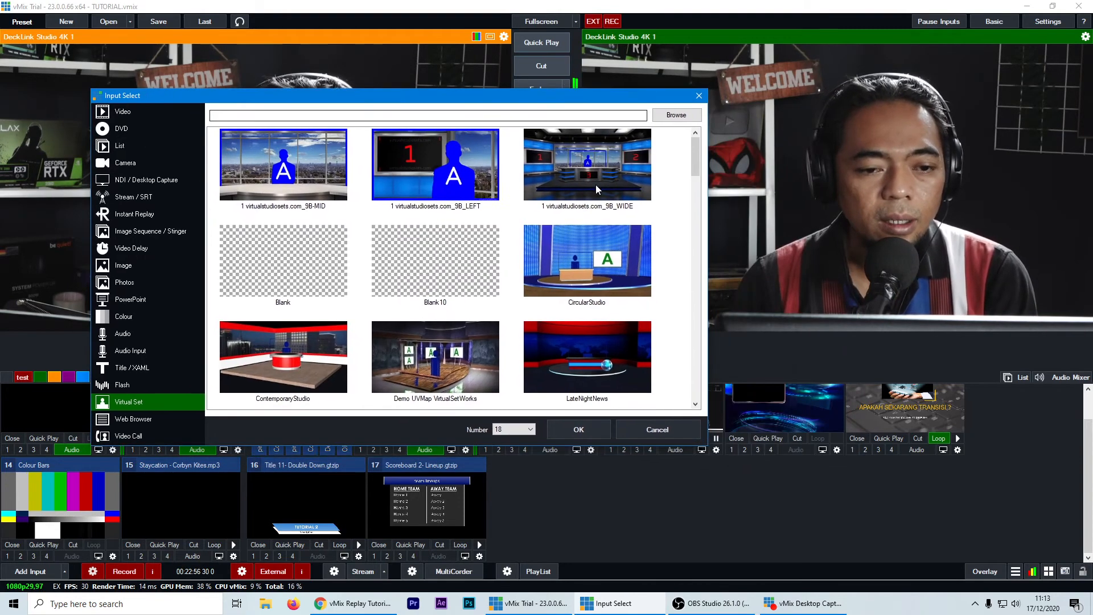
{"action": "left_click", "coordinate": [585, 154]}
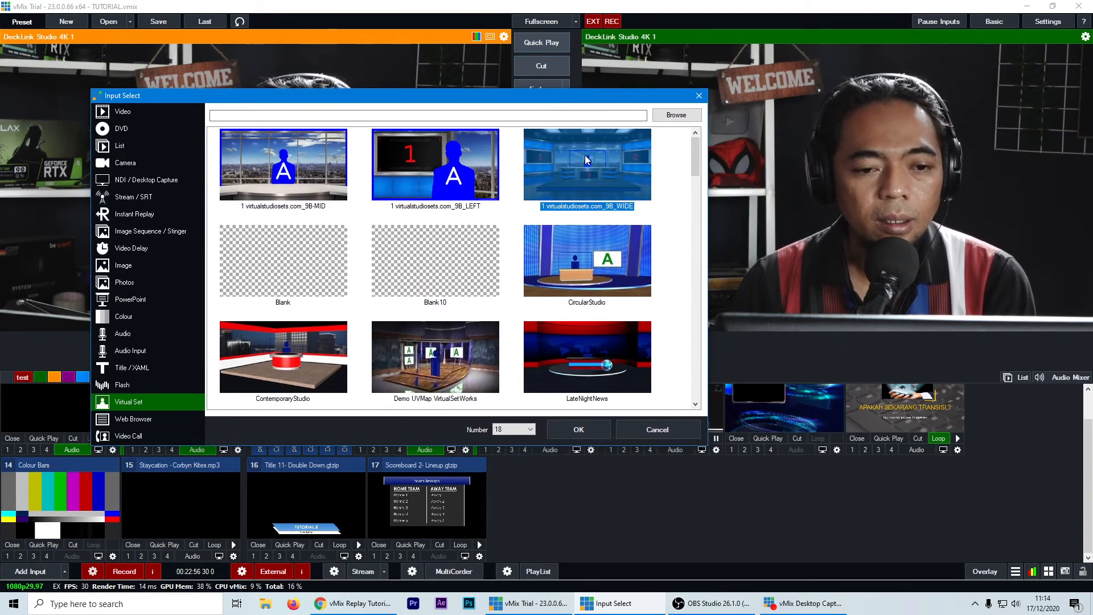
{"action": "left_click", "coordinate": [587, 429]}
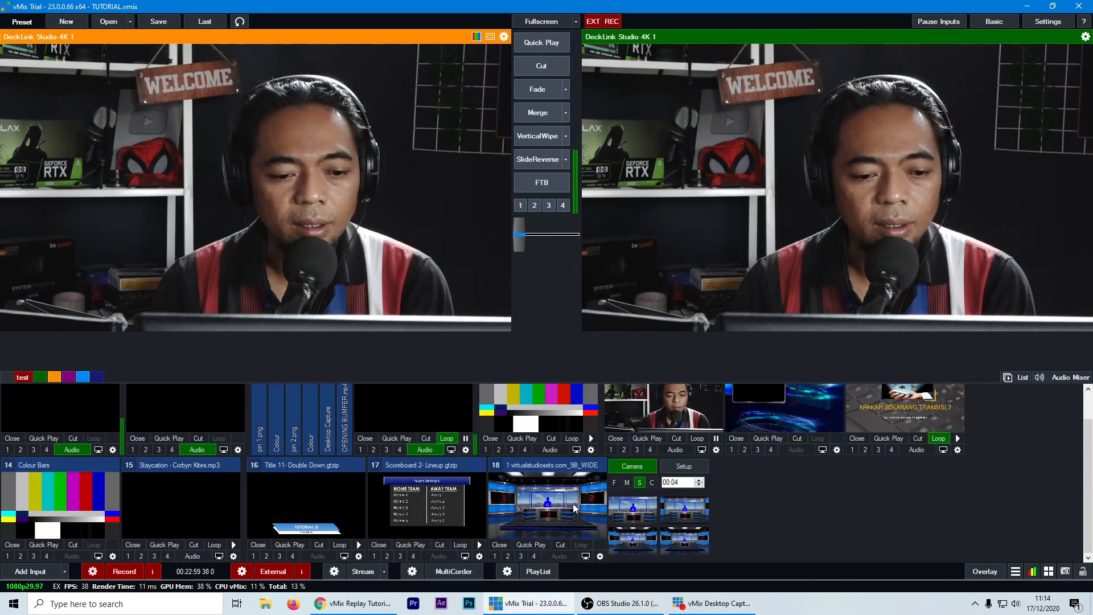
{"action": "left_click", "coordinate": [576, 508]}
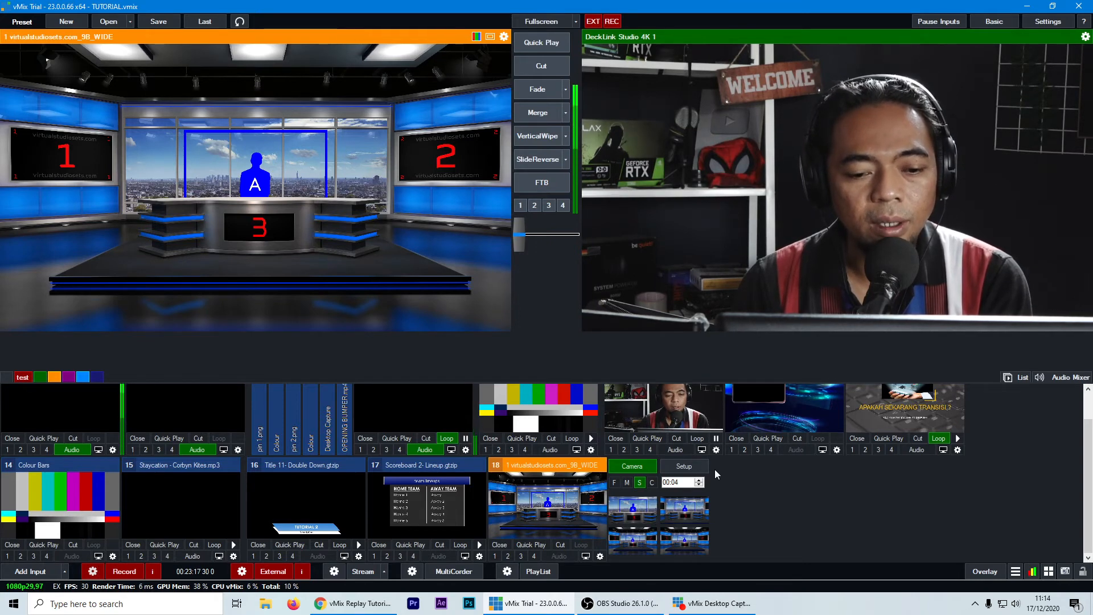
In the virtual set's setup, assign input 8 OPENING BUMPER to the Screen 1 layer.
{"action": "left_click", "coordinate": [684, 466]}
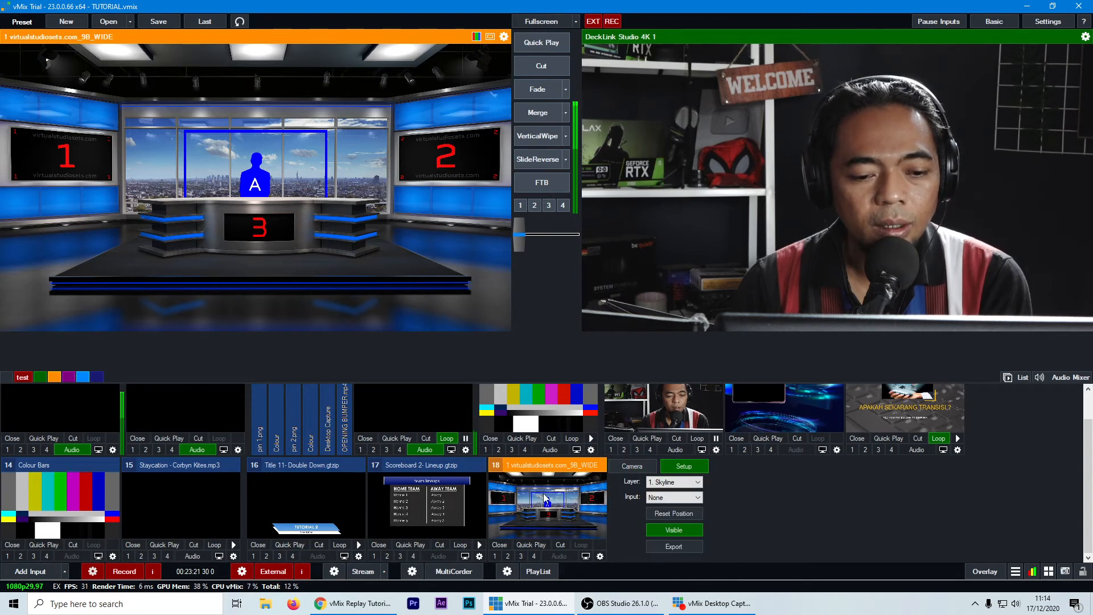
{"action": "left_click", "coordinate": [632, 466]}
{"action": "left_click", "coordinate": [684, 466]}
{"action": "left_click", "coordinate": [684, 483]}
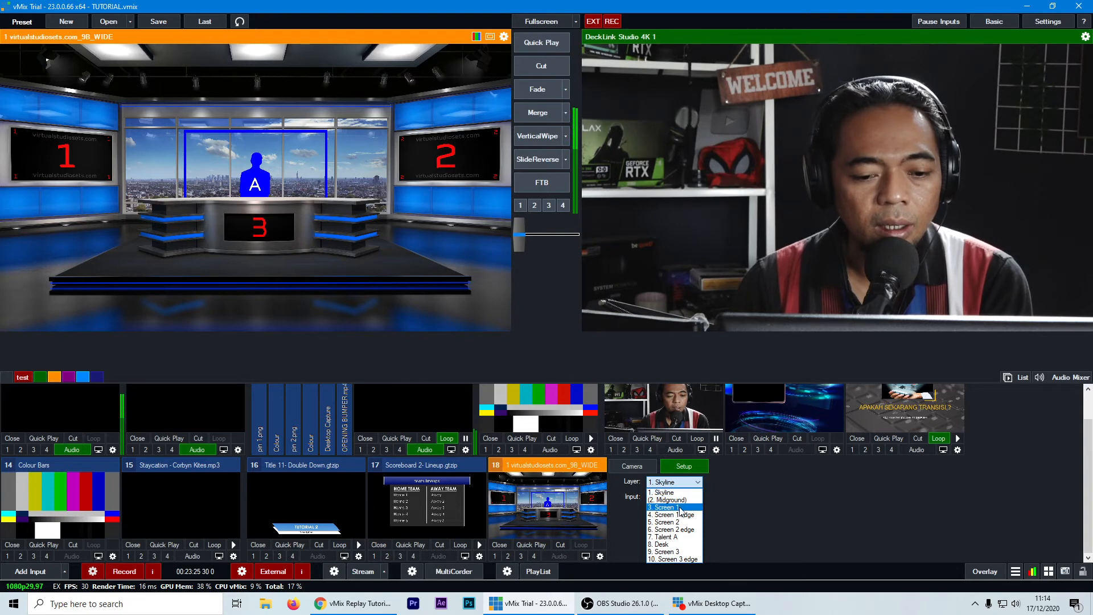
{"action": "left_click", "coordinate": [670, 506]}
{"action": "left_click", "coordinate": [671, 498]}
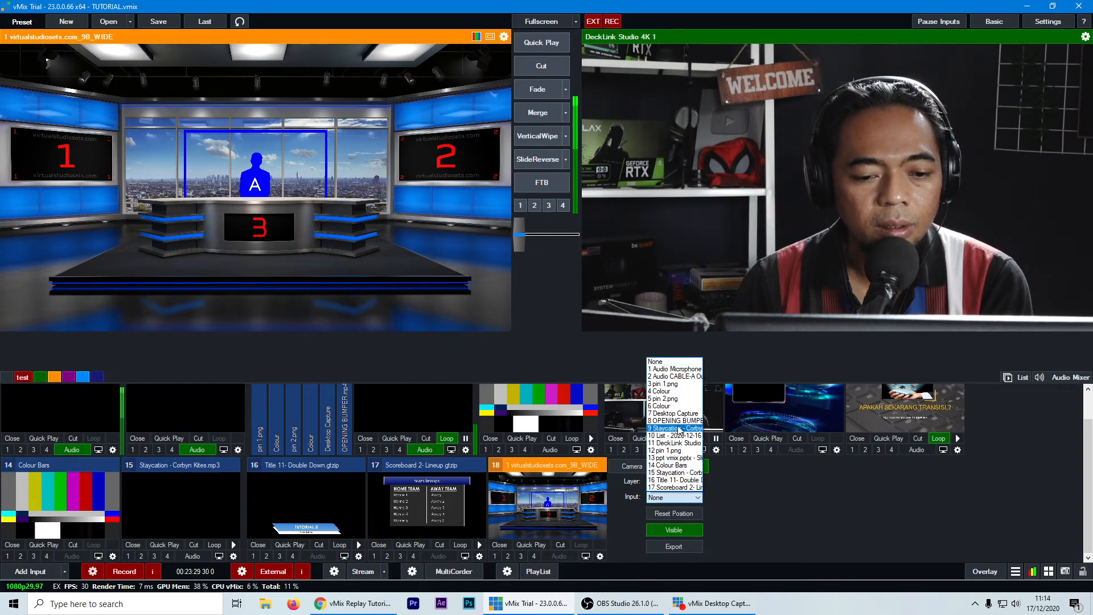
{"action": "left_click", "coordinate": [677, 420]}
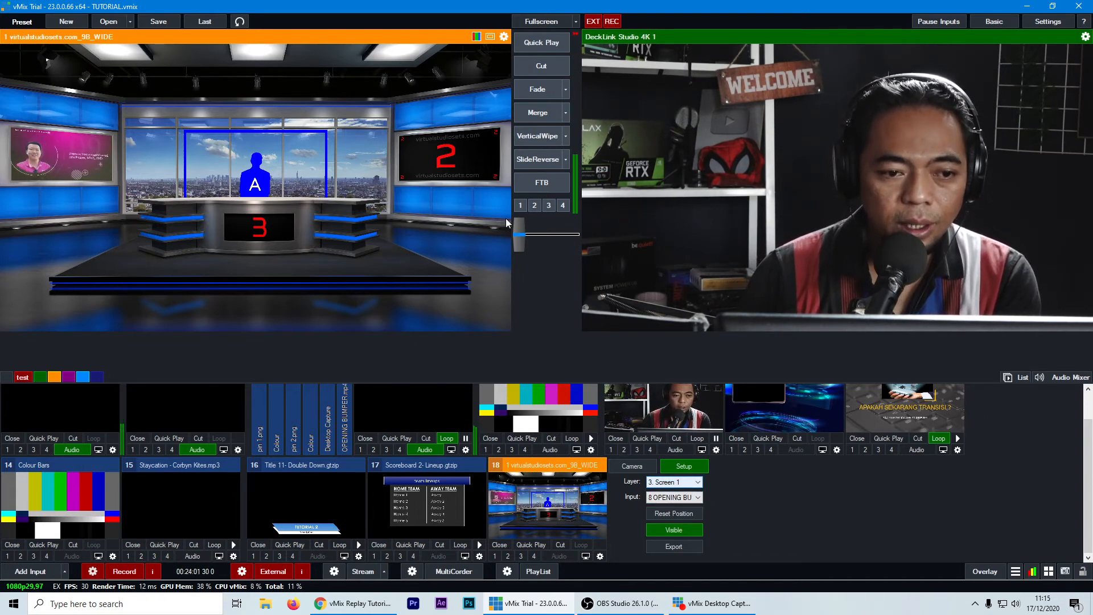
Assign input 12 pin 1.png to the virtual set's Screen 2 layer.
{"action": "left_click", "coordinate": [683, 484]}
{"action": "left_click", "coordinate": [686, 518]}
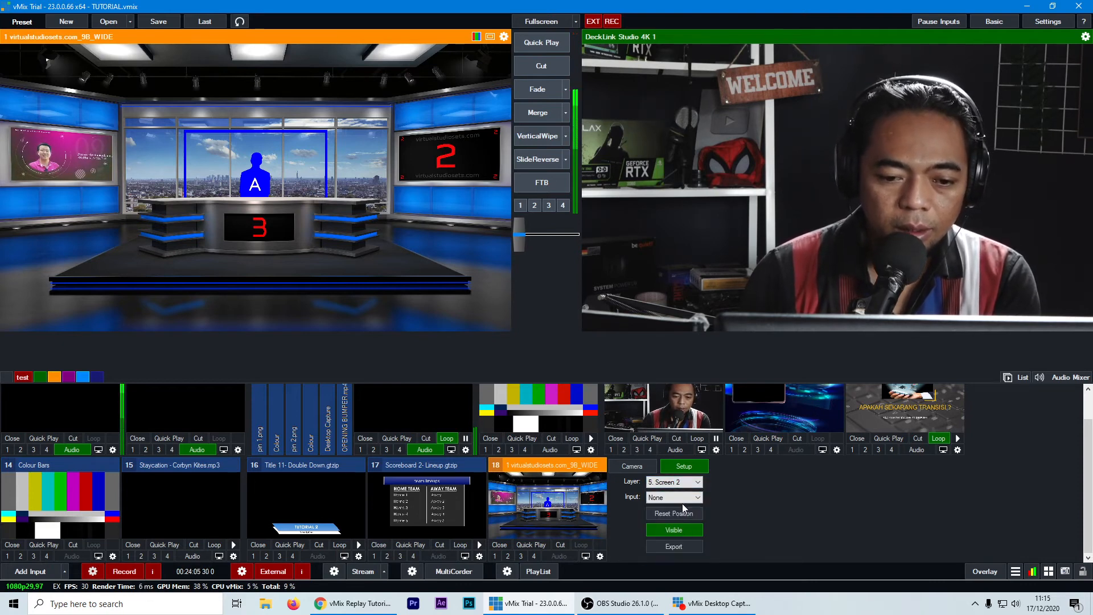
{"action": "left_click", "coordinate": [675, 497]}
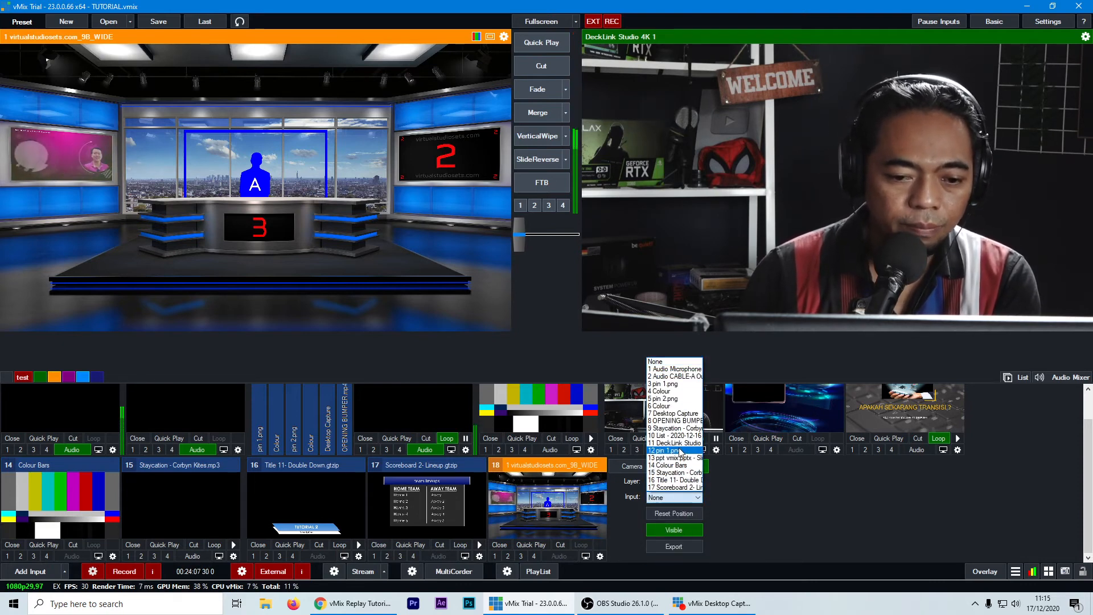
{"action": "left_click", "coordinate": [672, 451]}
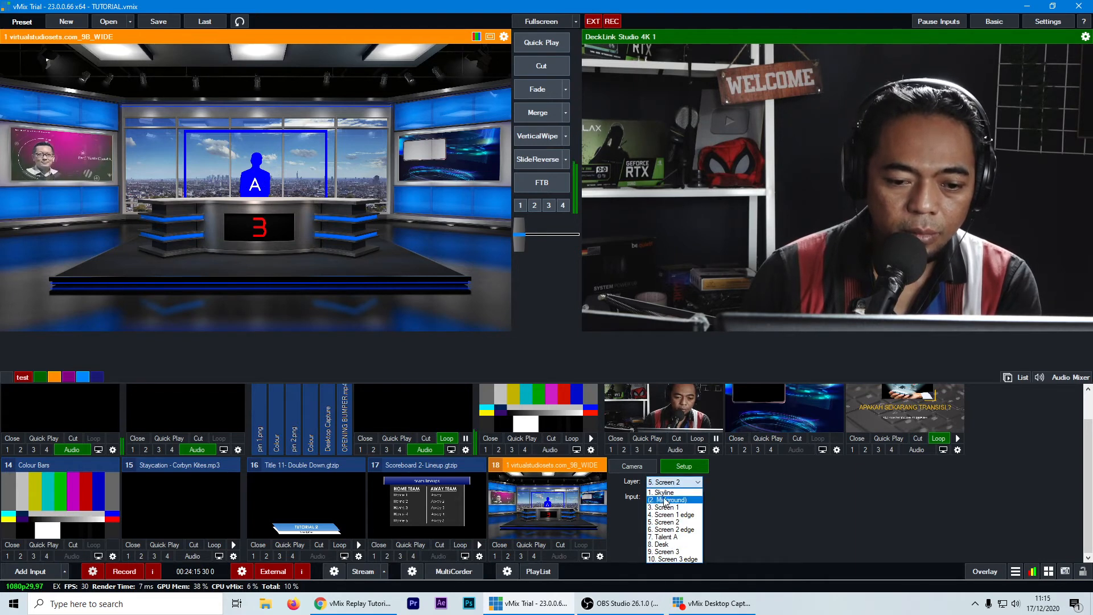
Assign input 11 DeckLink Studio 4K 1 to the virtual set's Talent A layer.
{"action": "left_click", "coordinate": [665, 538]}
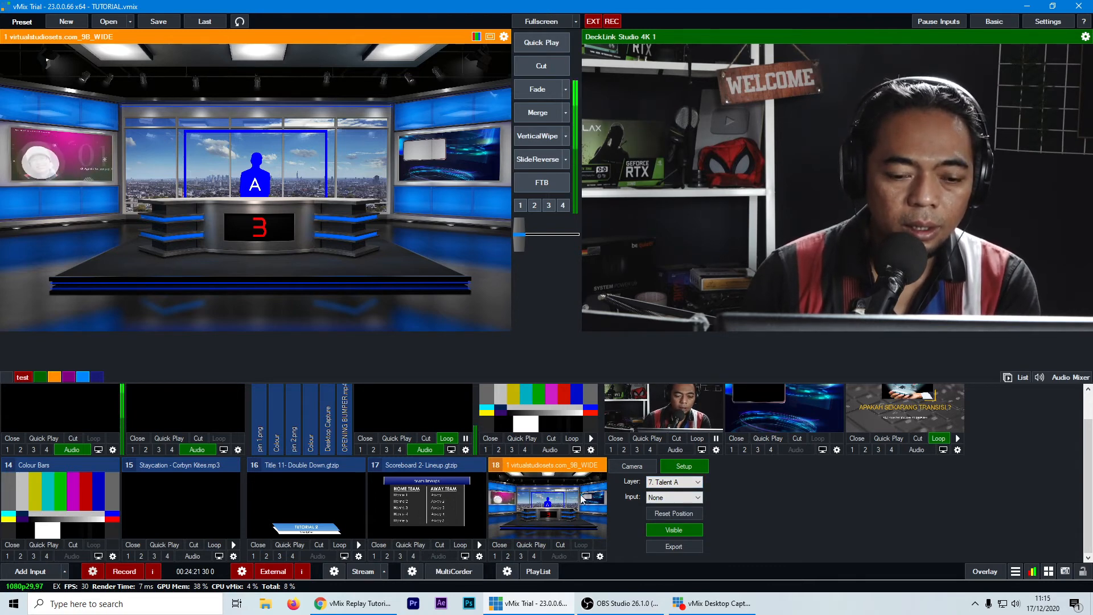
{"action": "left_click", "coordinate": [687, 501]}
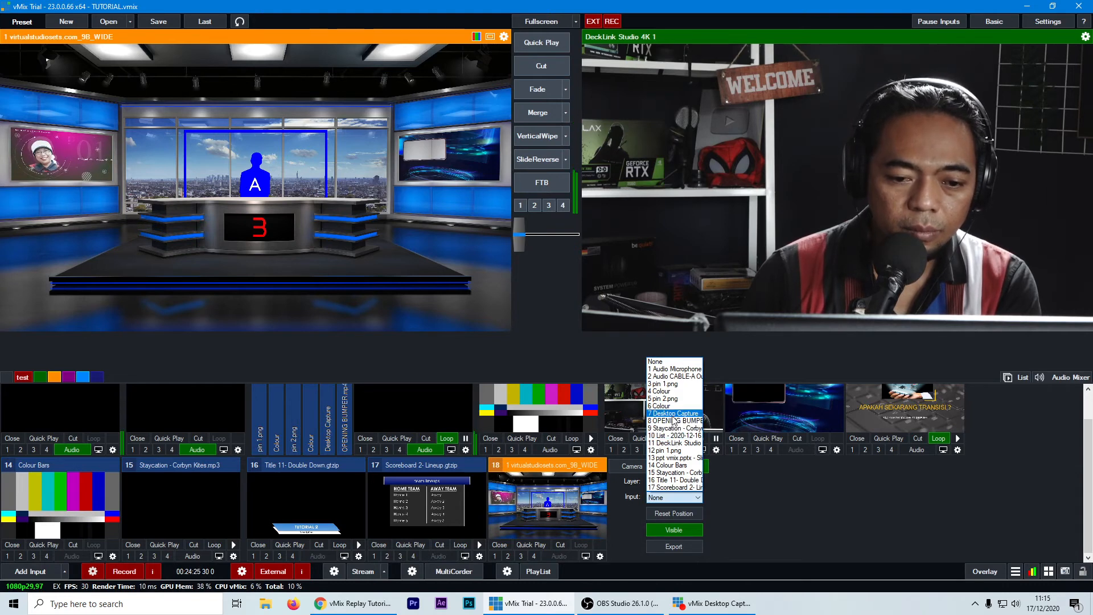
{"action": "left_click", "coordinate": [675, 443]}
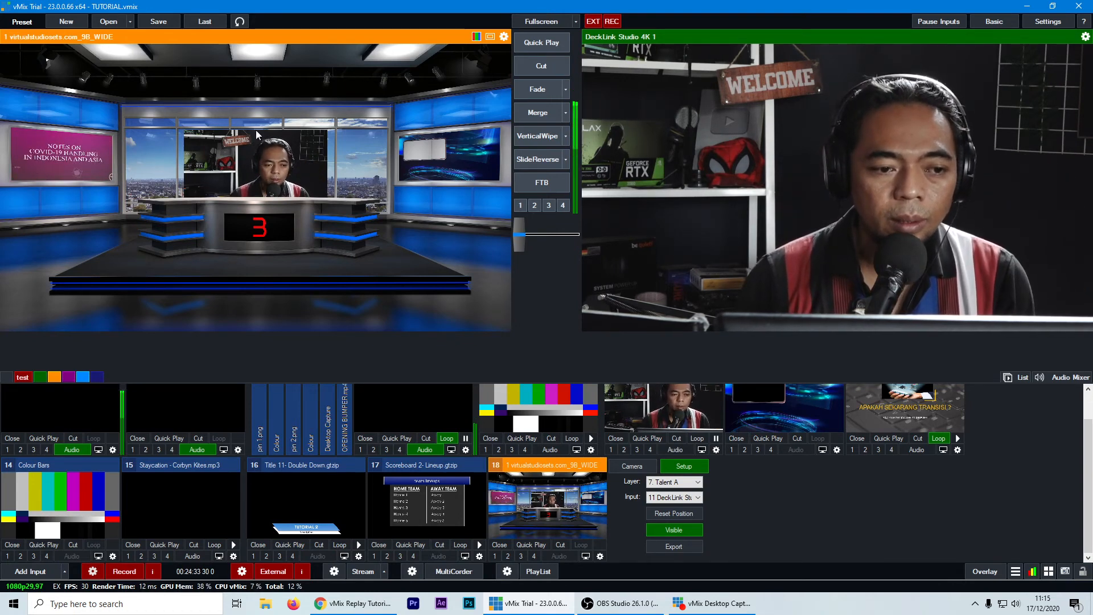
Open the DeckLink Studio 4K 1 input's colour key settings and sample a near-black colour from its picture as the key.
{"action": "scroll", "coordinate": [734, 439], "scroll_direction": "up", "scroll_amount": 1}
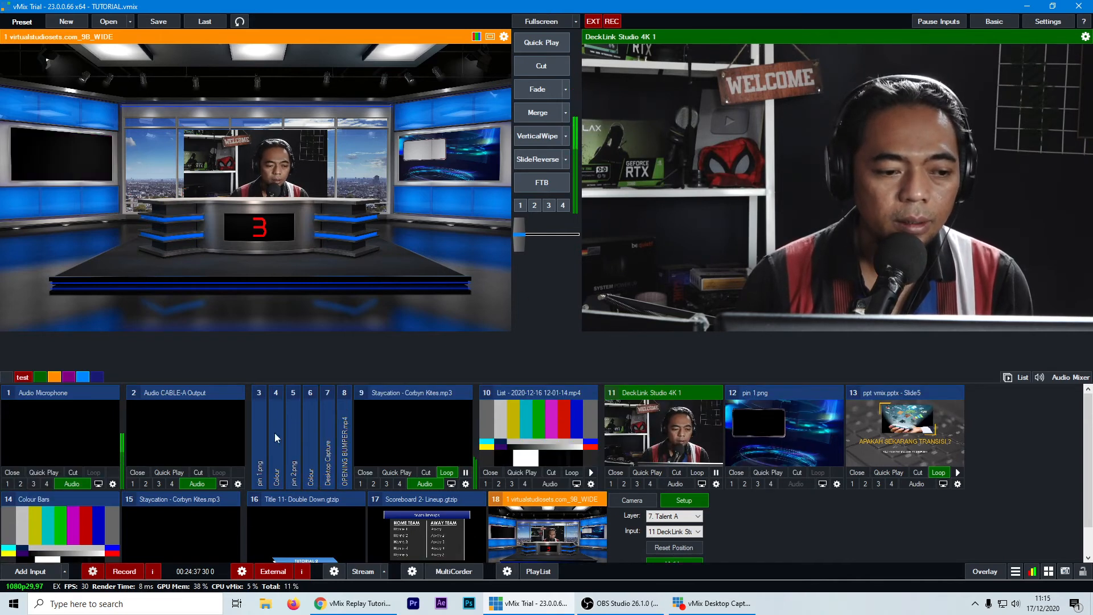
{"action": "left_click", "coordinate": [715, 484]}
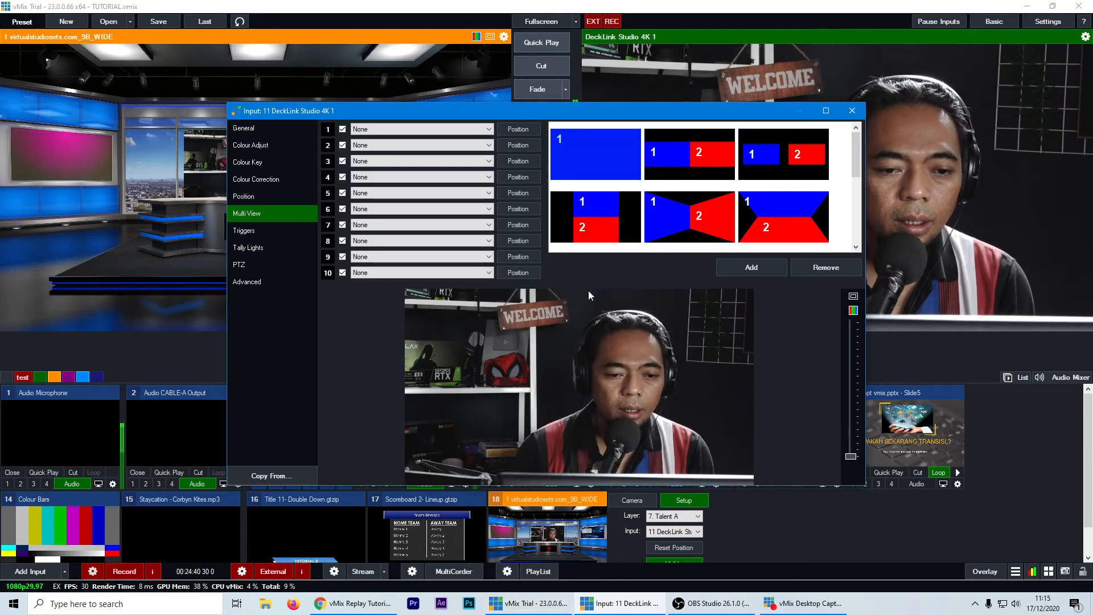
{"action": "left_click", "coordinate": [250, 162]}
{"action": "left_click", "coordinate": [419, 145]}
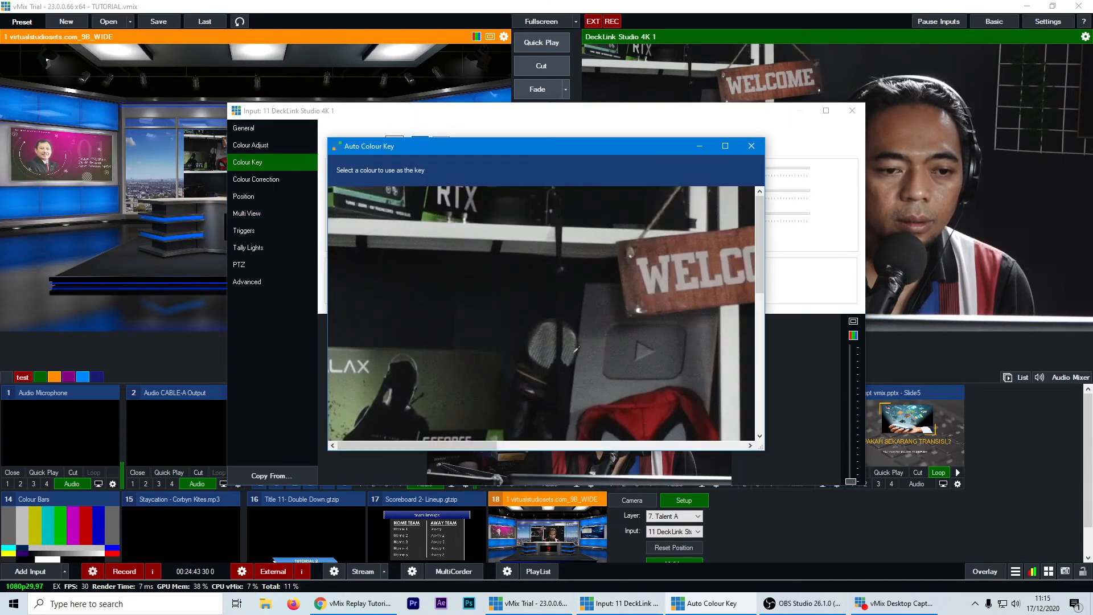
{"action": "left_click", "coordinate": [359, 168]}
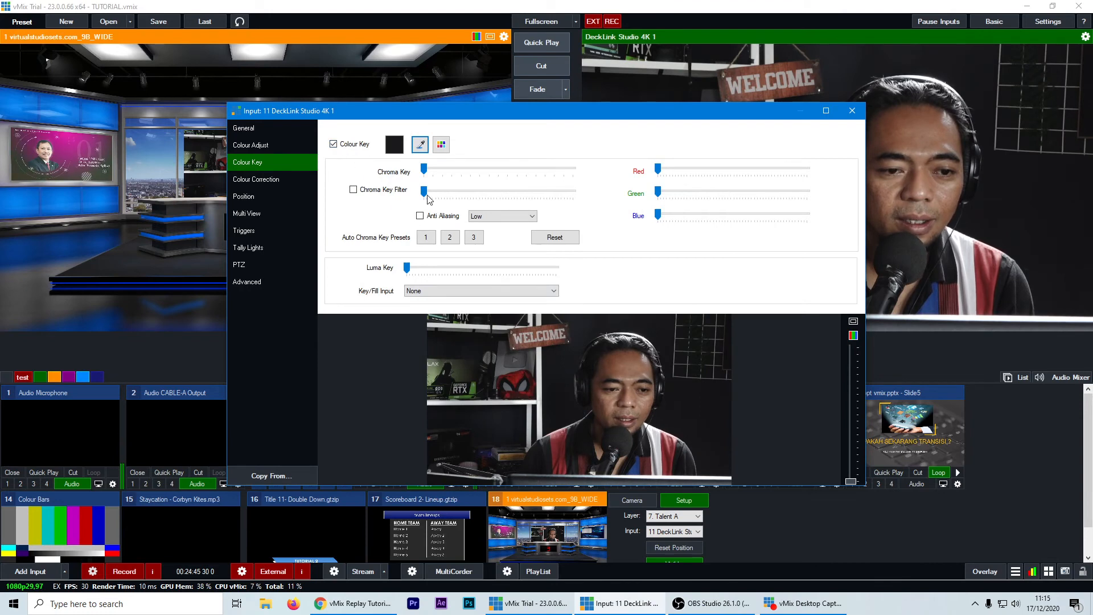
Raise the Chroma Key strength to about two thirds, enable Chroma Key Filter and raise it to about three quarters.
{"action": "mouse_move", "coordinate": [424, 190]}
{"action": "left_mouse_down"}
{"action": "mouse_move", "coordinate": [478, 193]}
{"action": "mouse_move", "coordinate": [424, 194]}
{"action": "left_mouse_up"}
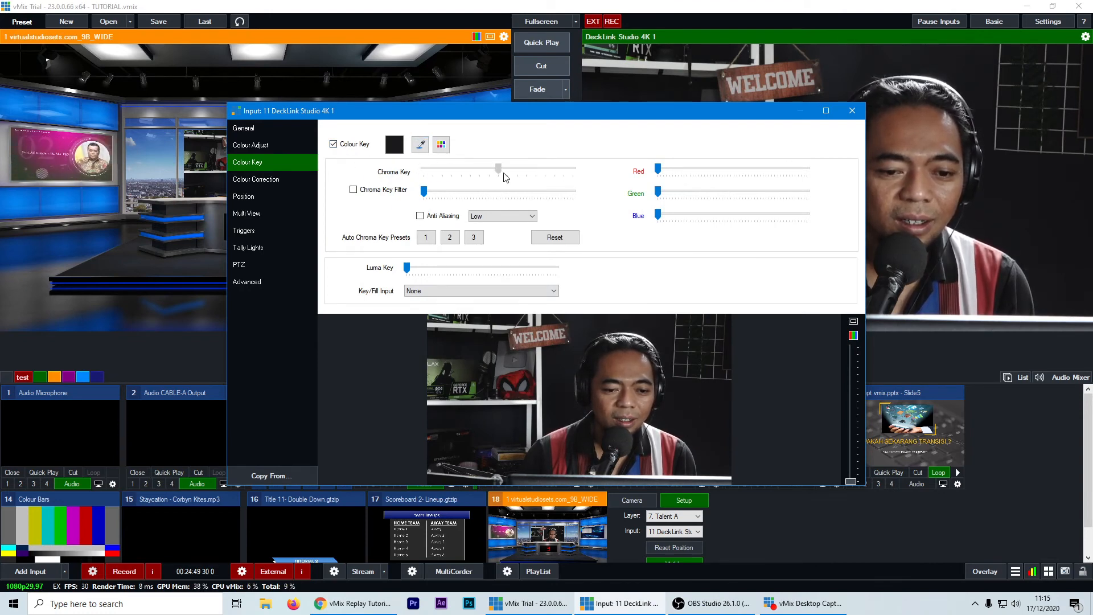
{"action": "mouse_move", "coordinate": [503, 174]}
{"action": "left_mouse_down"}
{"action": "mouse_move", "coordinate": [423, 173]}
{"action": "mouse_move", "coordinate": [522, 174]}
{"action": "left_mouse_up"}
{"action": "left_click", "coordinate": [354, 190]}
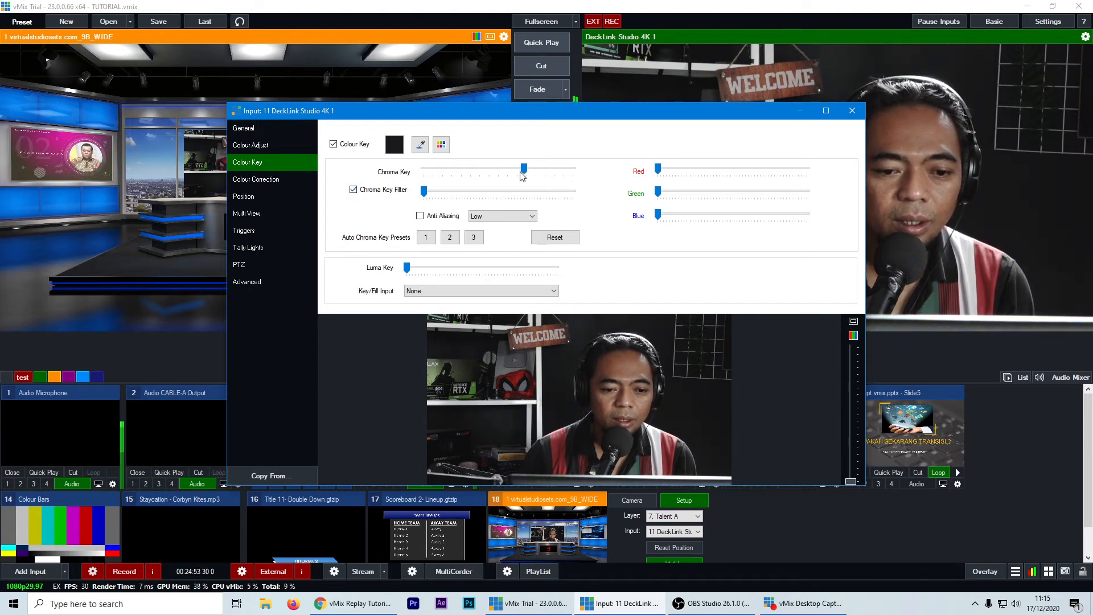
{"action": "left_click_drag", "start_coordinate": [424, 192], "coordinate": [539, 194]}
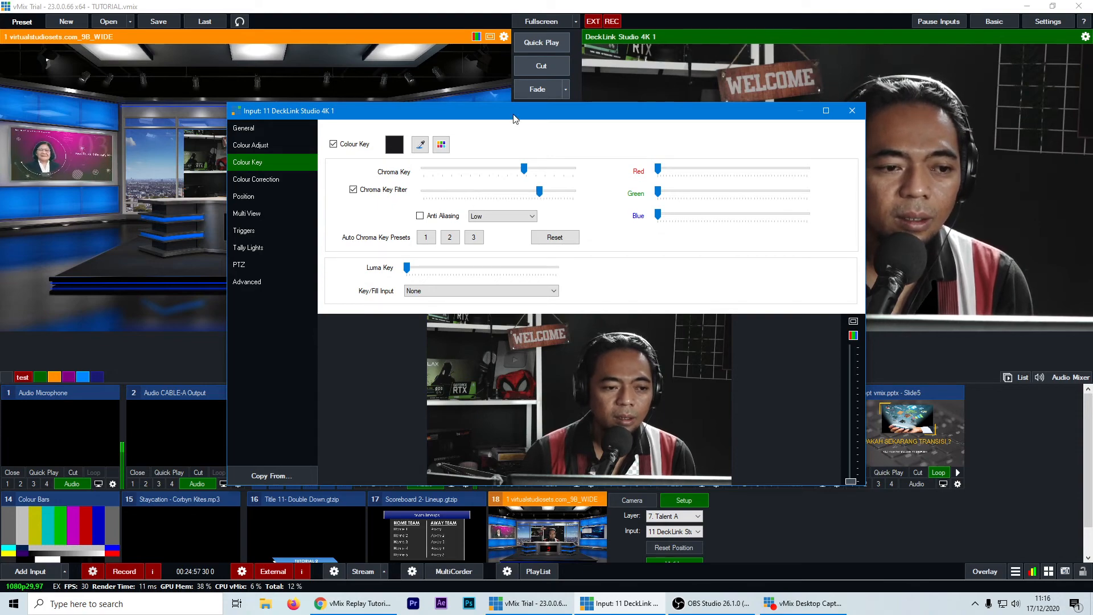
Sample a dark red from the camera picture as the key colour, raise Chroma Key nearly to maximum and Red to just over half.
{"action": "left_click_drag", "start_coordinate": [515, 118], "coordinate": [331, 143]}
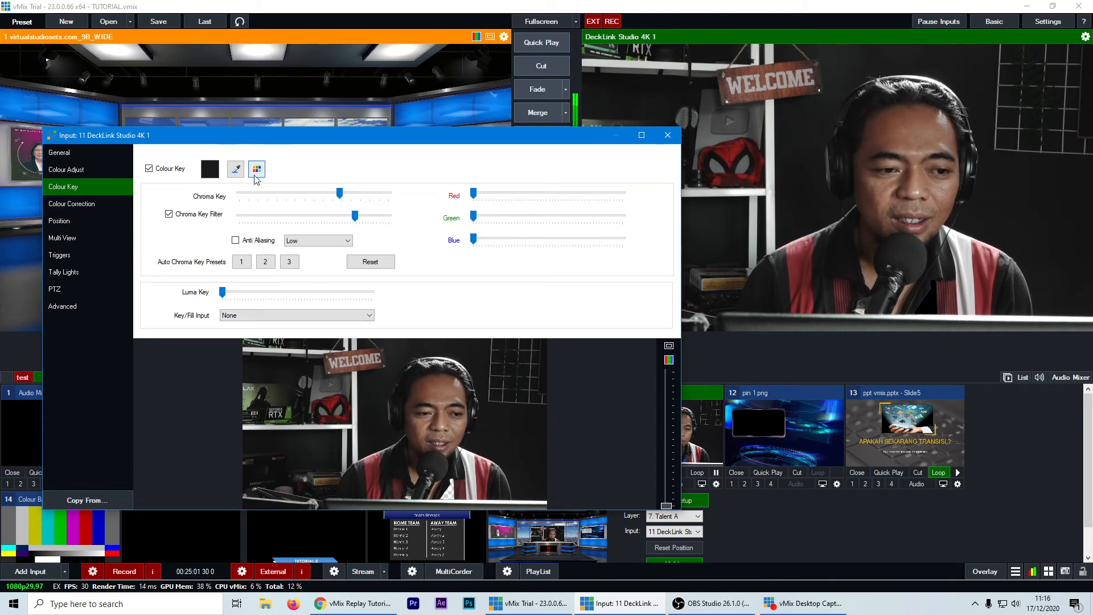
{"action": "left_click", "coordinate": [236, 169]}
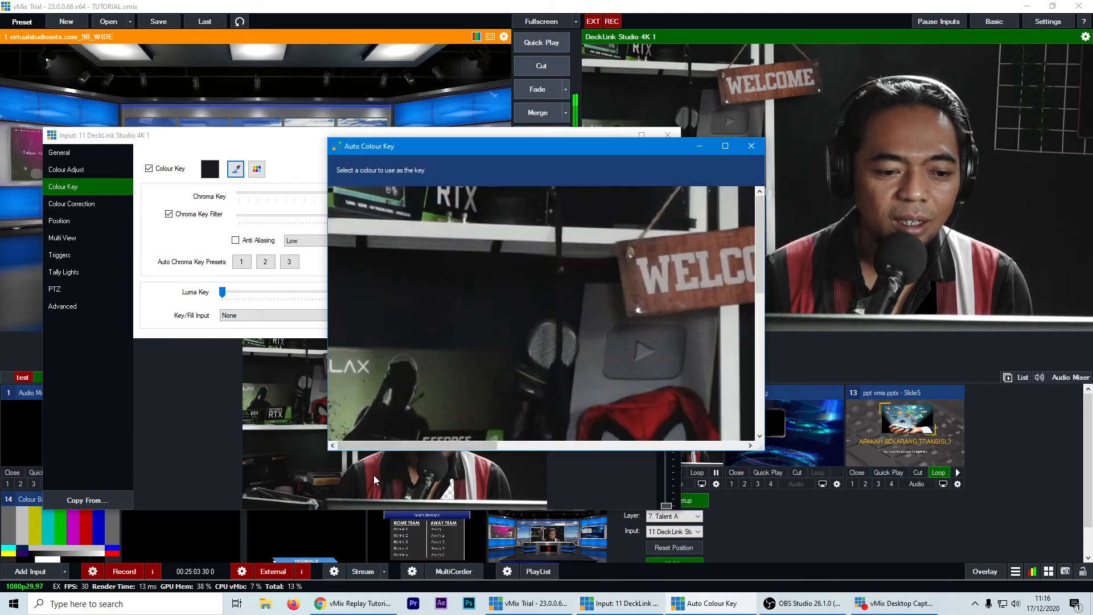
{"action": "left_click", "coordinate": [629, 405]}
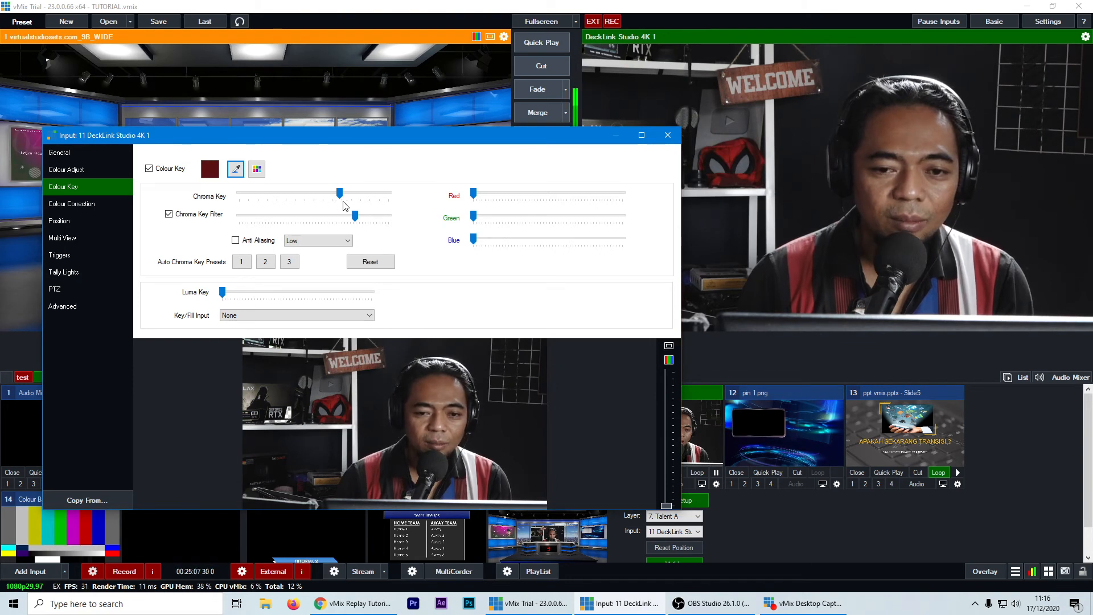
{"action": "left_click_drag", "start_coordinate": [339, 193], "coordinate": [384, 197]}
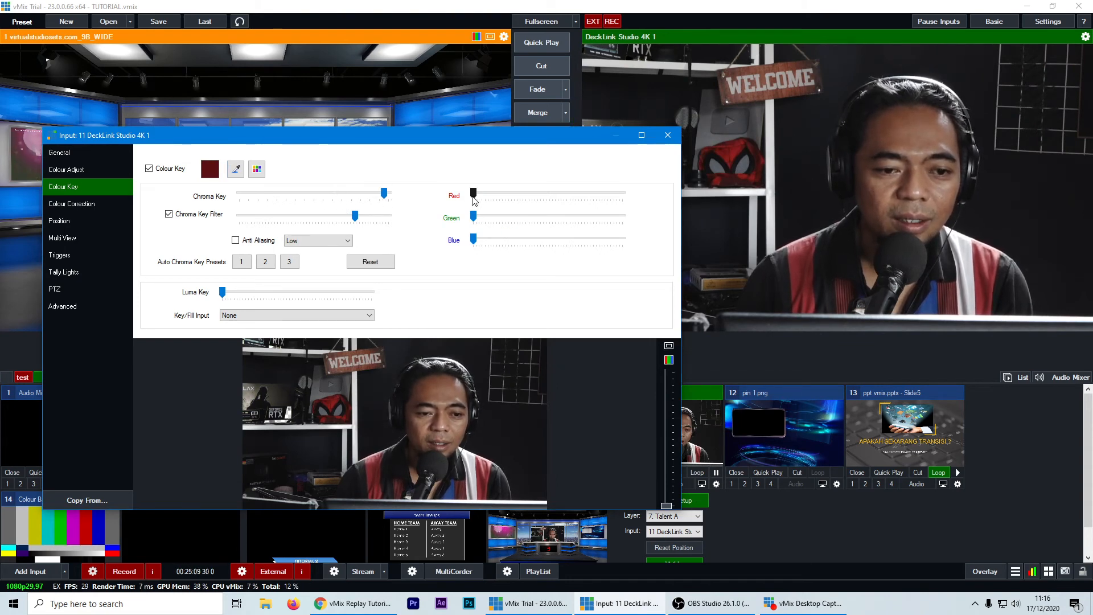
{"action": "left_click_drag", "start_coordinate": [473, 195], "coordinate": [565, 200]}
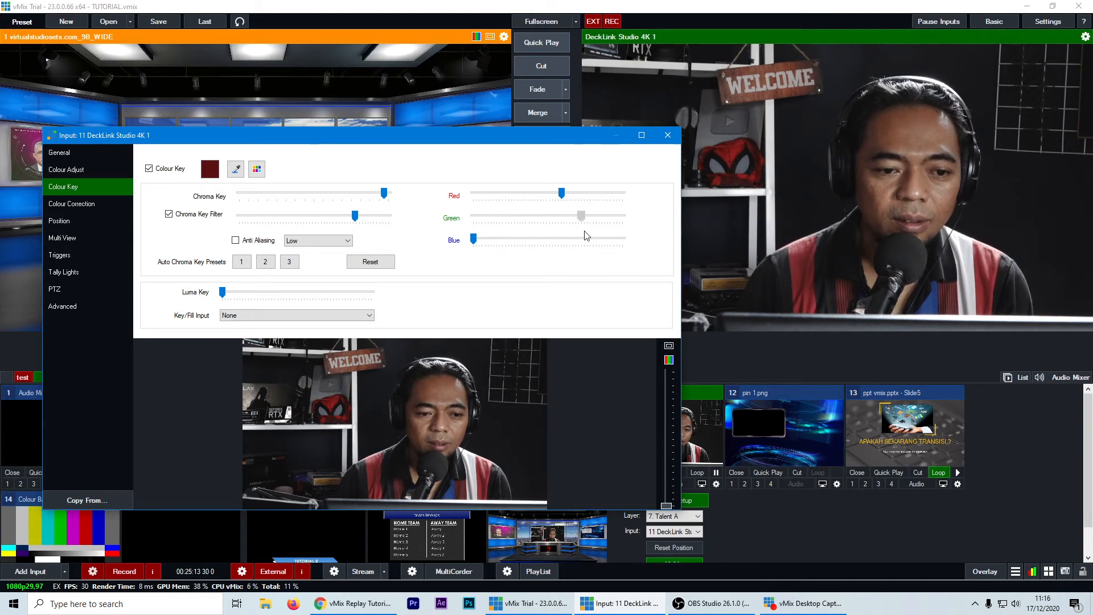
Return the Green, Red, Chroma Key and Chroma Key Filter adjustments to their minimum.
{"action": "left_click_drag", "start_coordinate": [586, 235], "coordinate": [476, 236]}
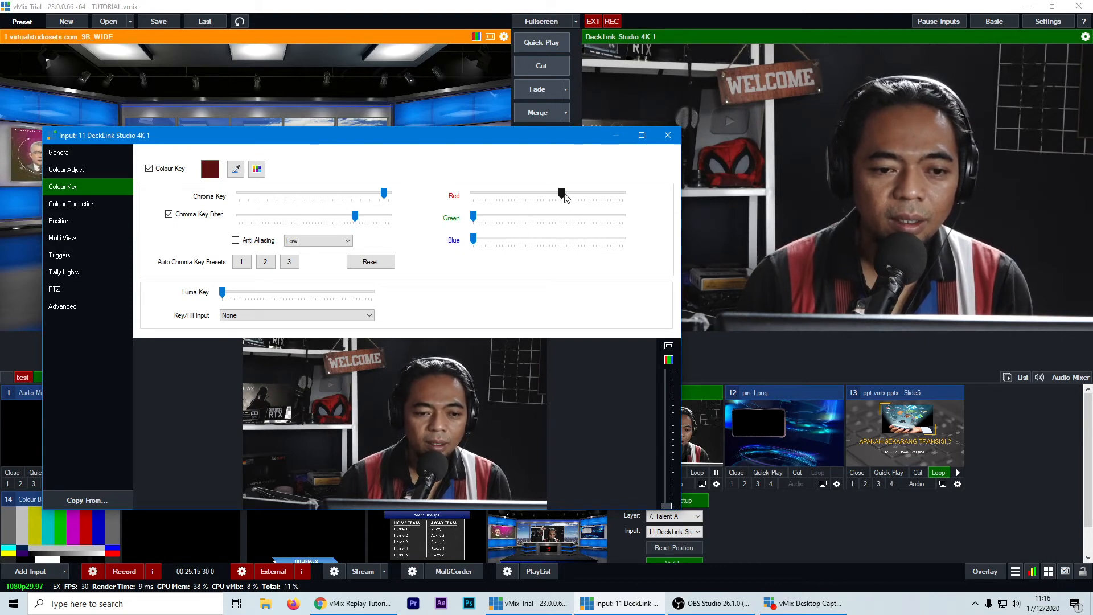
{"action": "left_click_drag", "start_coordinate": [565, 197], "coordinate": [473, 196]}
{"action": "left_click_drag", "start_coordinate": [384, 193], "coordinate": [169, 209]}
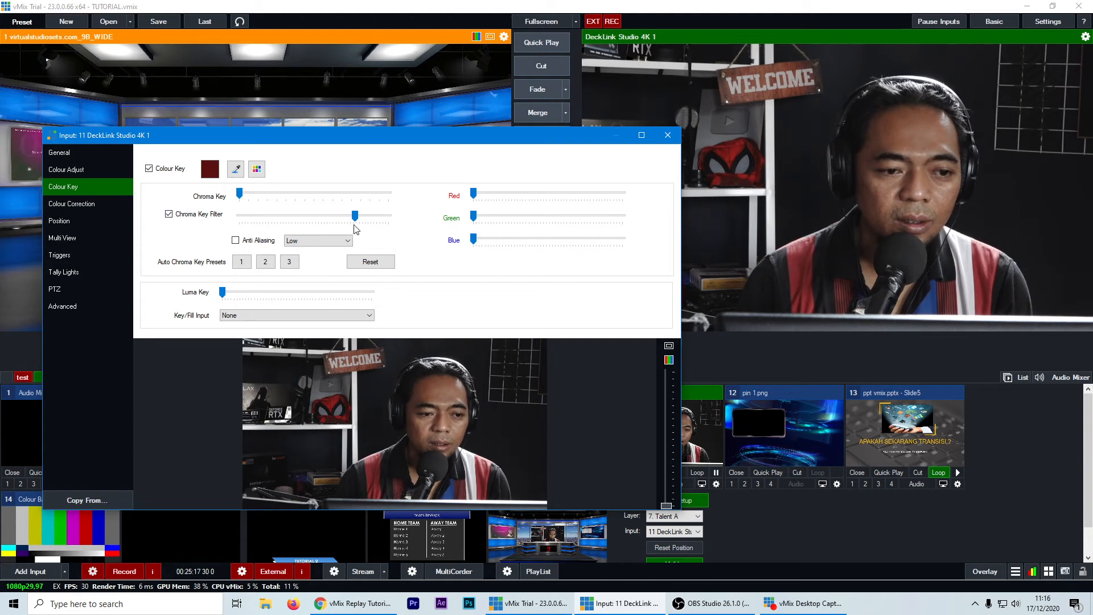
{"action": "left_click_drag", "start_coordinate": [354, 216], "coordinate": [238, 221]}
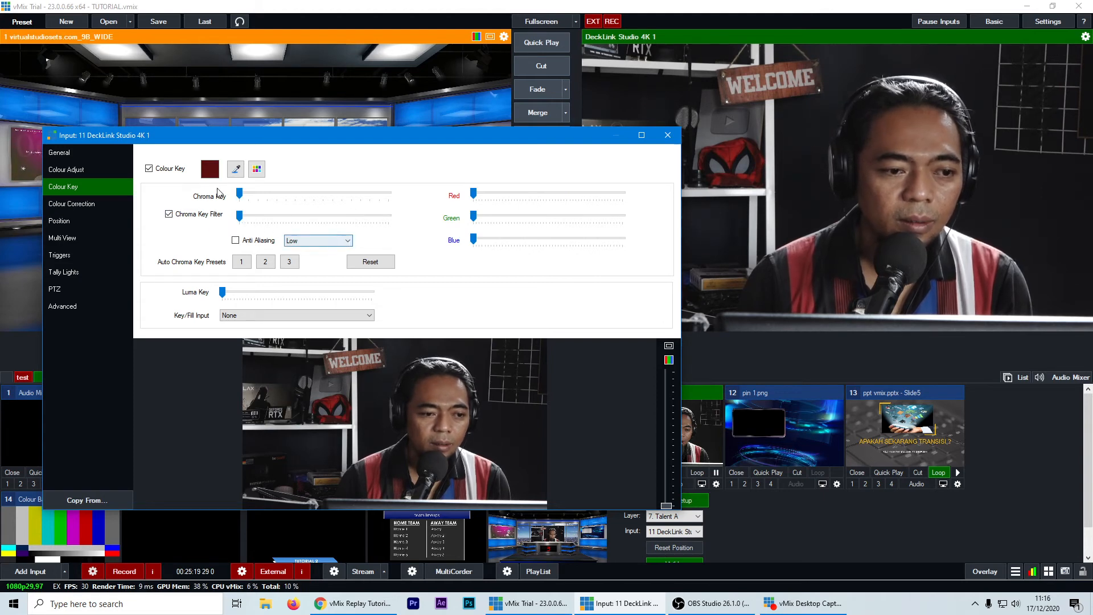
Sample a blue from the camera picture as the new key colour.
{"action": "left_click", "coordinate": [236, 169]}
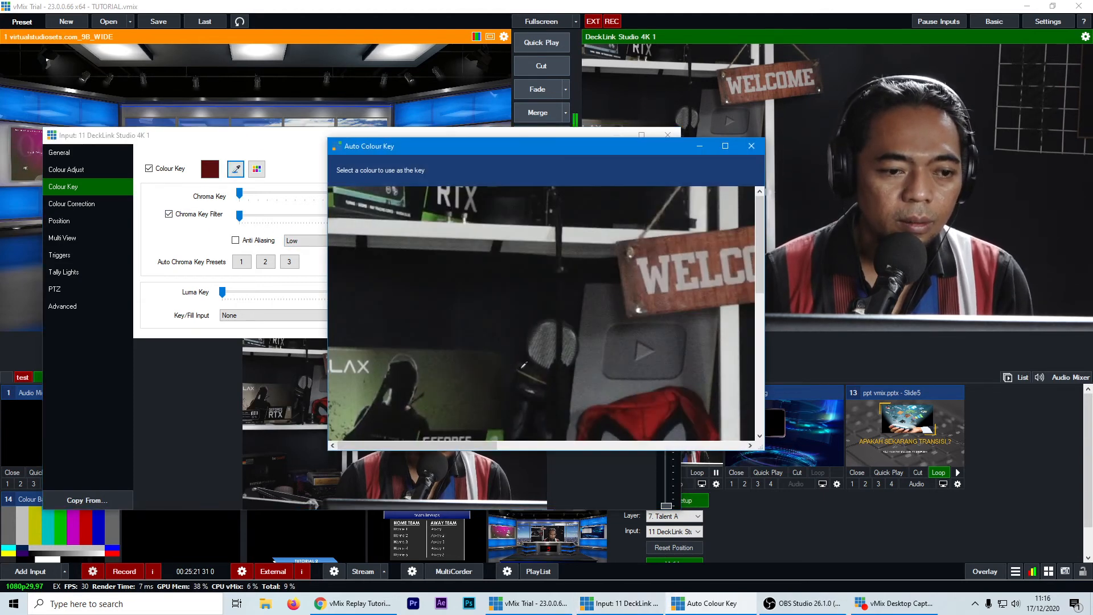
{"action": "scroll", "coordinate": [634, 410], "scroll_direction": "down", "scroll_amount": 5}
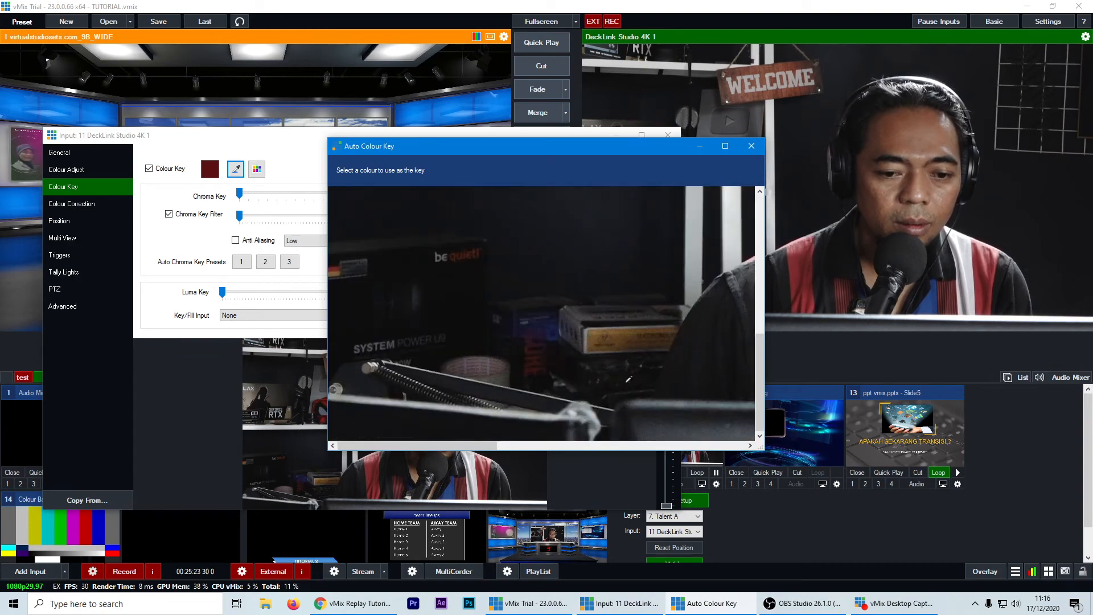
{"action": "left_click_drag", "start_coordinate": [381, 438], "coordinate": [587, 434]}
{"action": "left_click", "coordinate": [688, 380]}
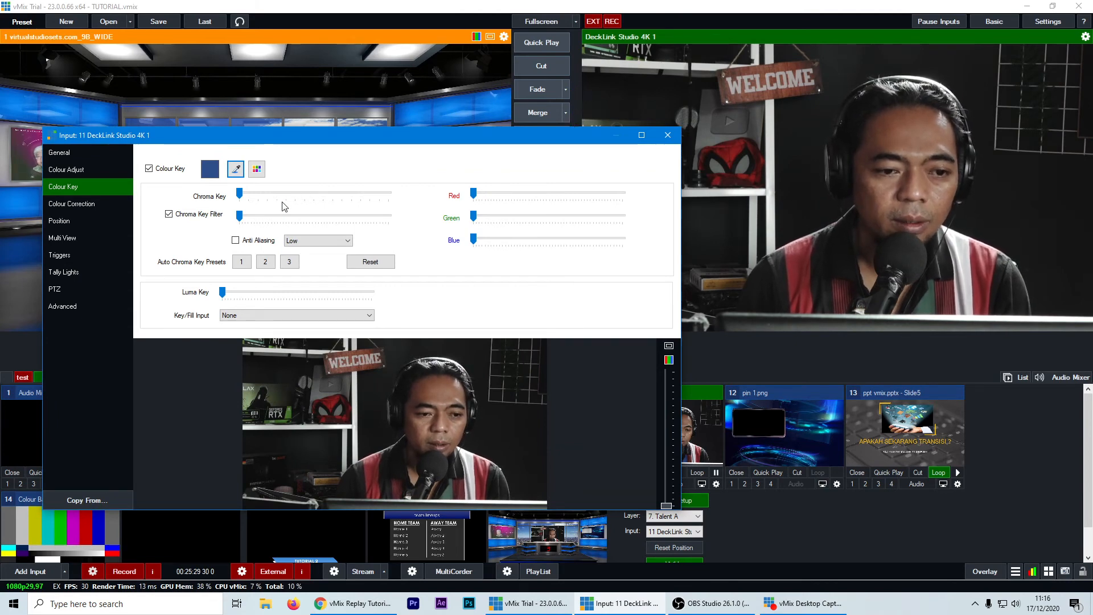
Try Chroma Key at maximum with a high filter, return the filter to minimum, and disable Colour Key for the camera input.
{"action": "left_click_drag", "start_coordinate": [257, 195], "coordinate": [389, 194]}
{"action": "left_click_drag", "start_coordinate": [240, 221], "coordinate": [383, 215]}
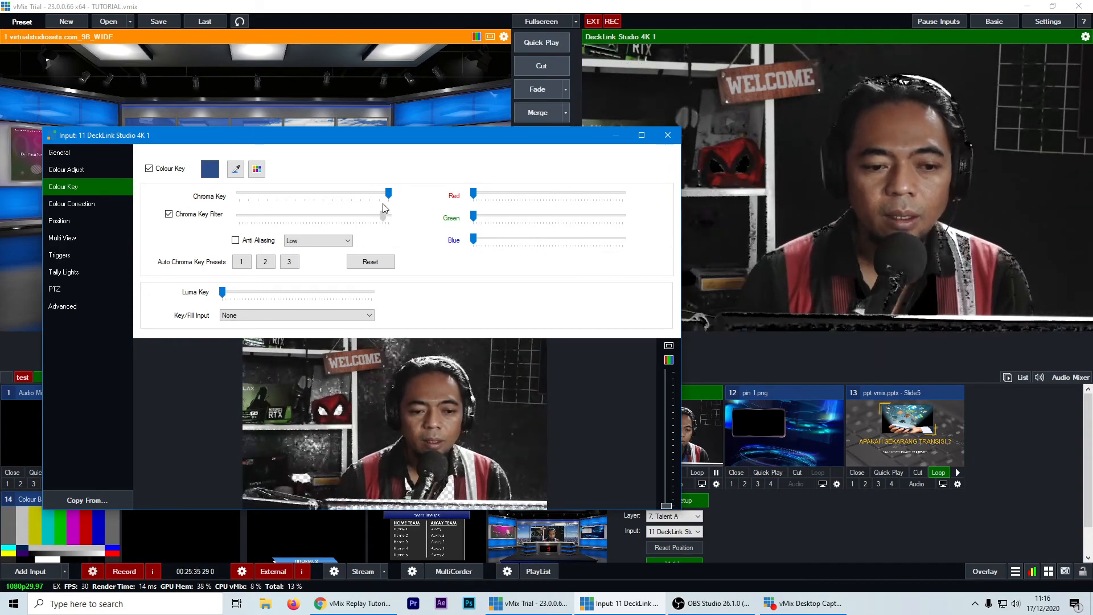
{"action": "left_click_drag", "start_coordinate": [383, 215], "coordinate": [239, 215]}
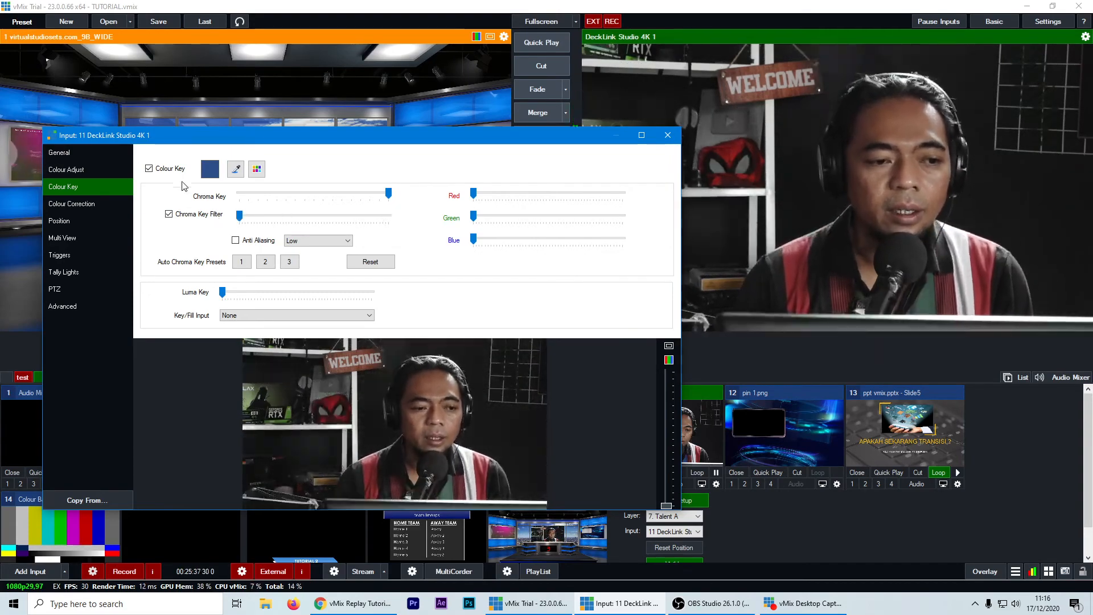
{"action": "left_click", "coordinate": [149, 169]}
{"action": "left_click", "coordinate": [667, 135]}
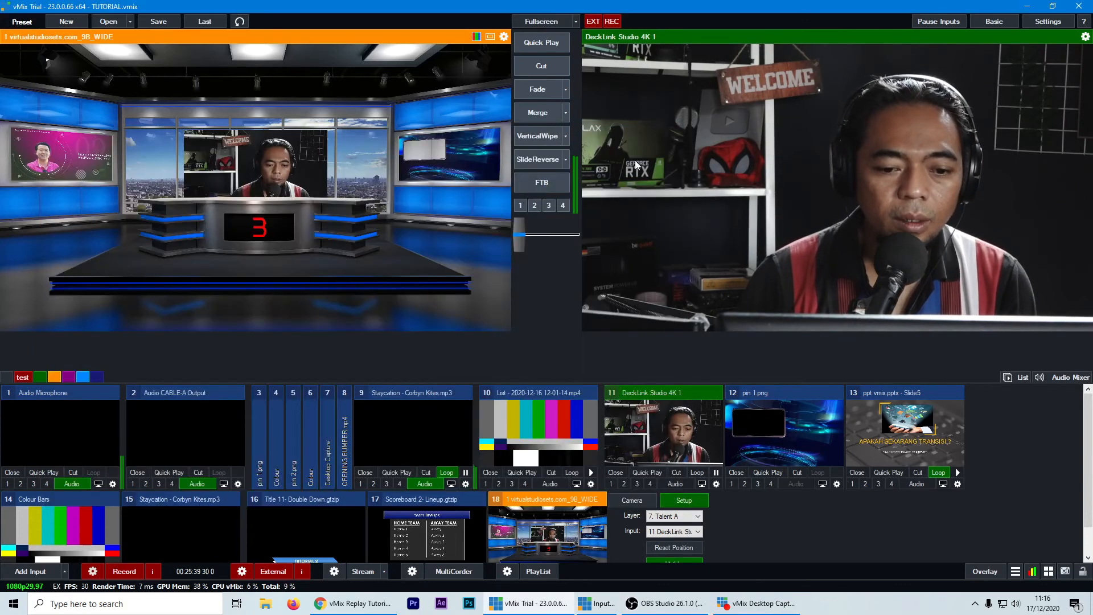
Add the WDoubleBox-MultiDiamond virtual set as input 19.
{"action": "left_click", "coordinate": [29, 571]}
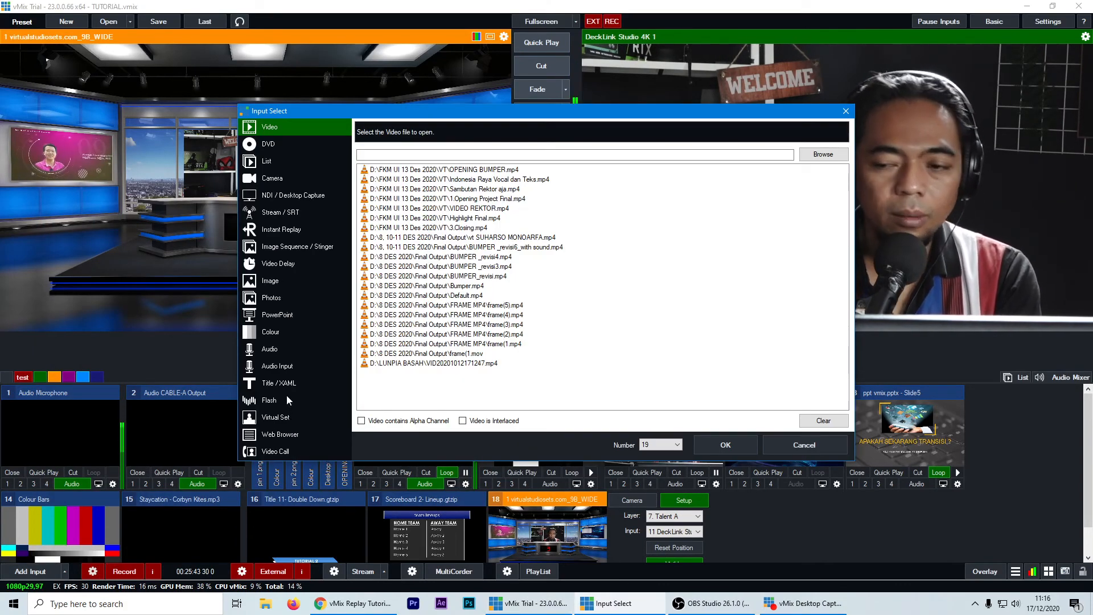
{"action": "left_click", "coordinate": [275, 383]}
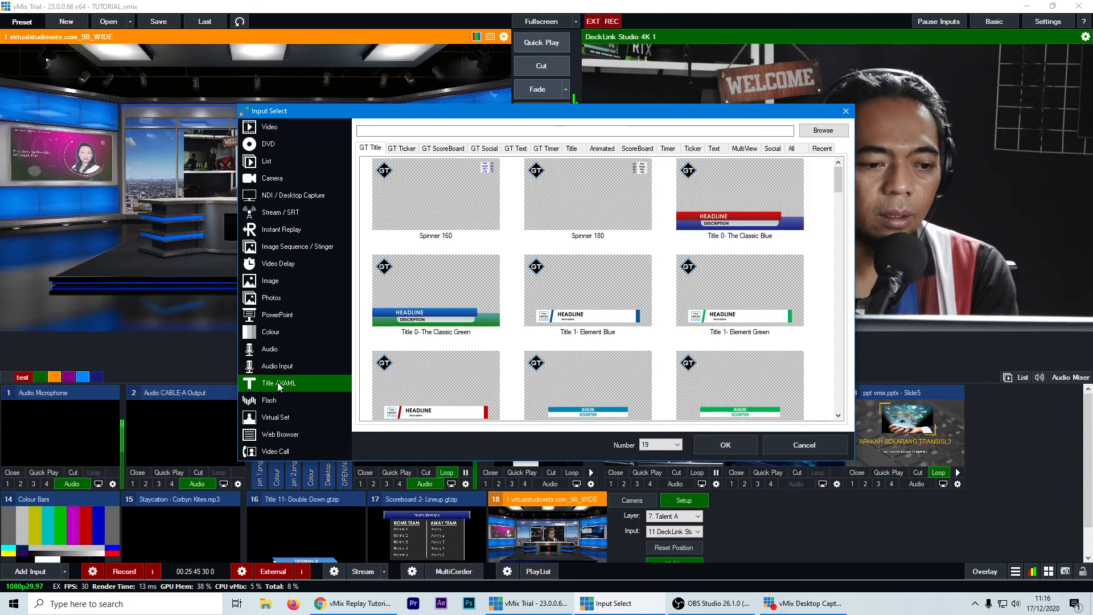
{"action": "left_click", "coordinate": [288, 419]}
{"action": "scroll", "coordinate": [541, 344], "scroll_direction": "down", "scroll_amount": 10}
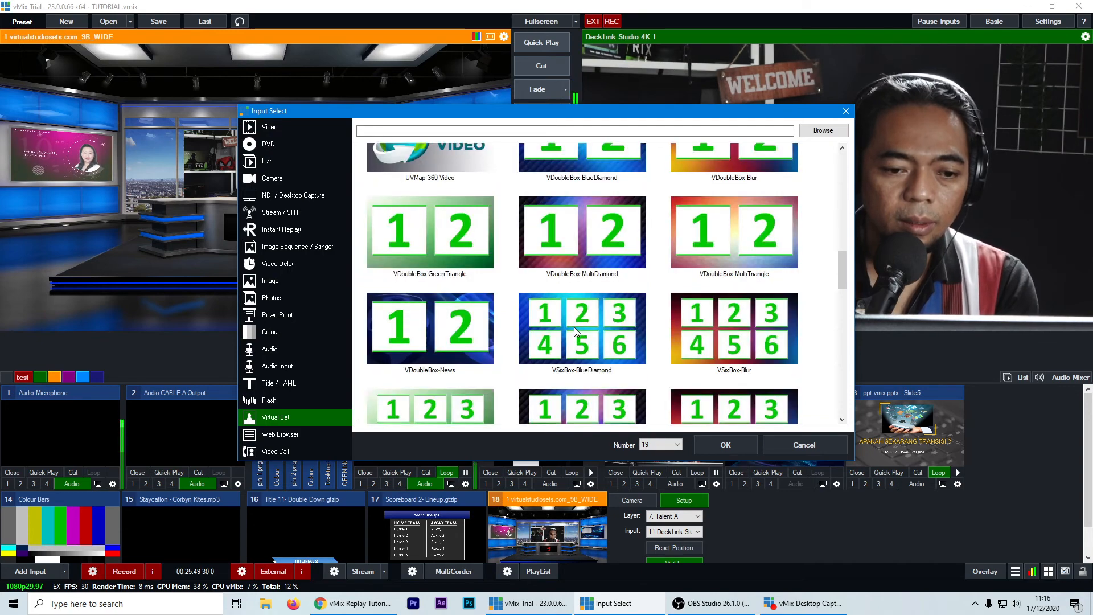
{"action": "scroll", "coordinate": [446, 329], "scroll_direction": "down", "scroll_amount": 3}
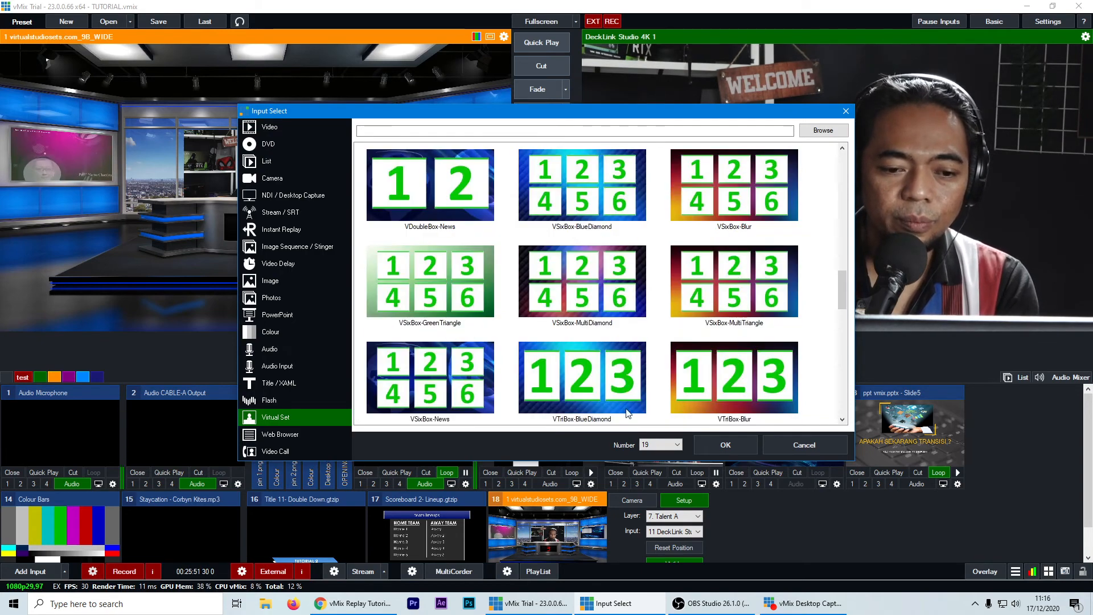
{"action": "scroll", "coordinate": [645, 390], "scroll_direction": "down", "scroll_amount": 3}
{"action": "left_click", "coordinate": [576, 380]}
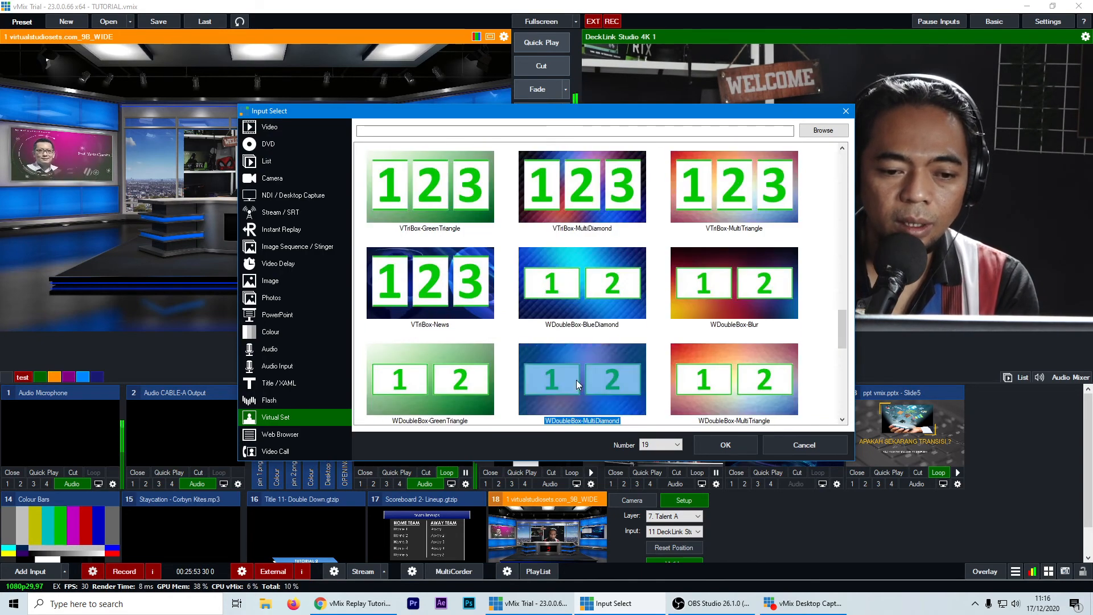
{"action": "left_click", "coordinate": [727, 444]}
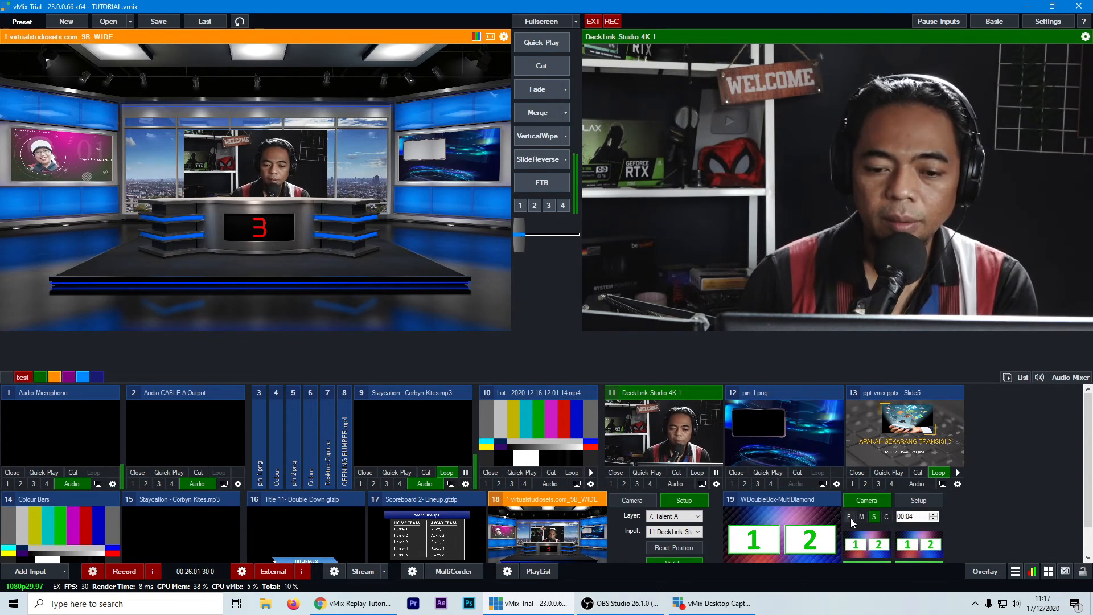
Send the WDoubleBox-MultiDiamond set to preview and assign input 3 pin 1.png to its Background layer.
{"action": "left_click", "coordinate": [814, 534]}
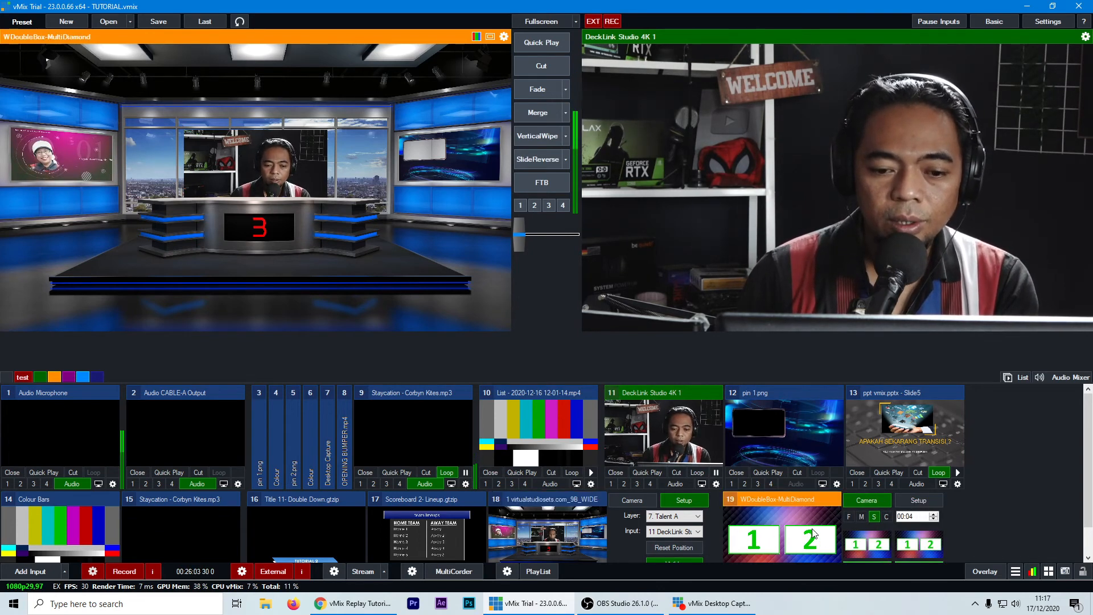
{"action": "left_click", "coordinate": [920, 498]}
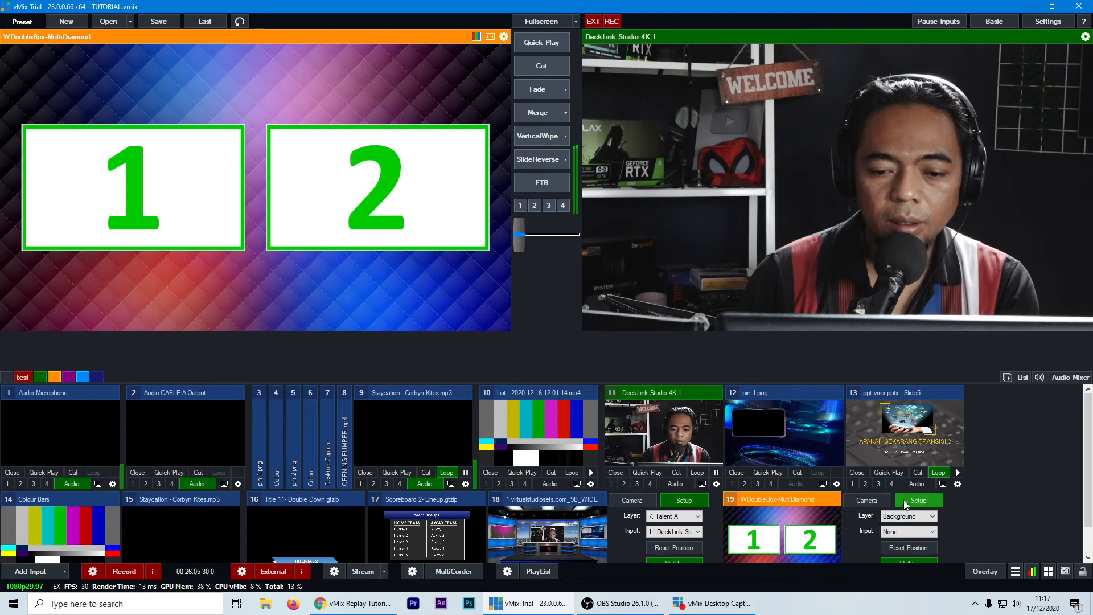
{"action": "left_click", "coordinate": [911, 517]}
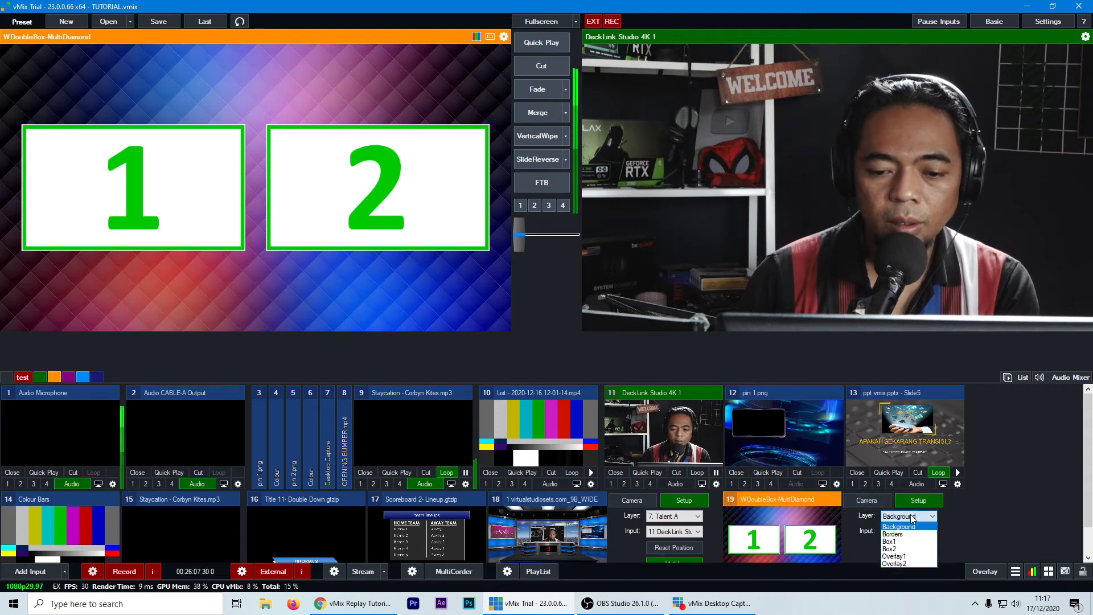
{"action": "left_click", "coordinate": [908, 517]}
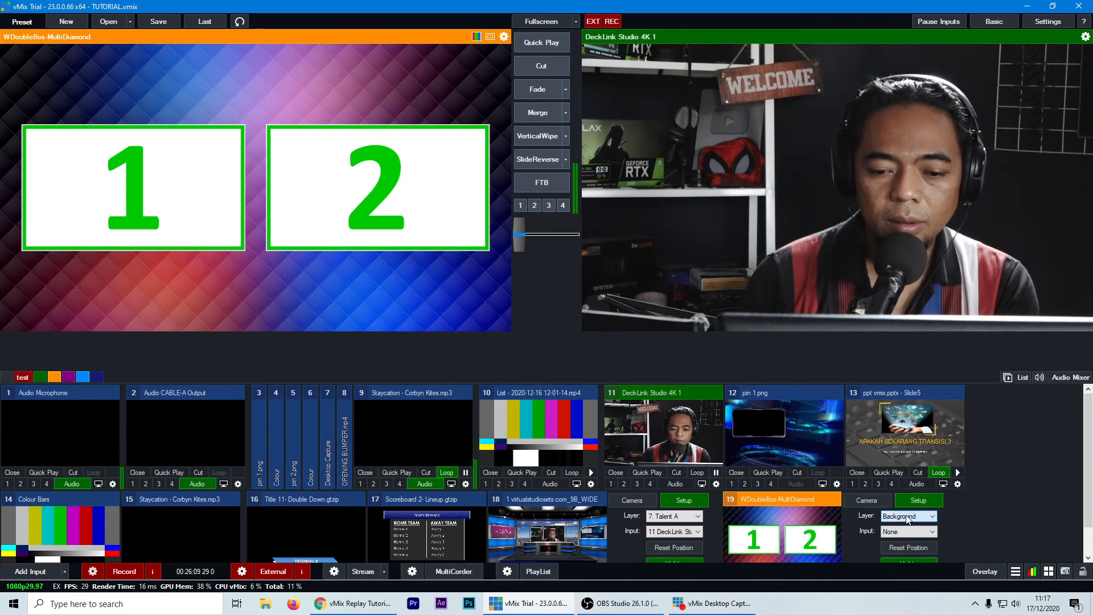
{"action": "left_click", "coordinate": [898, 533]}
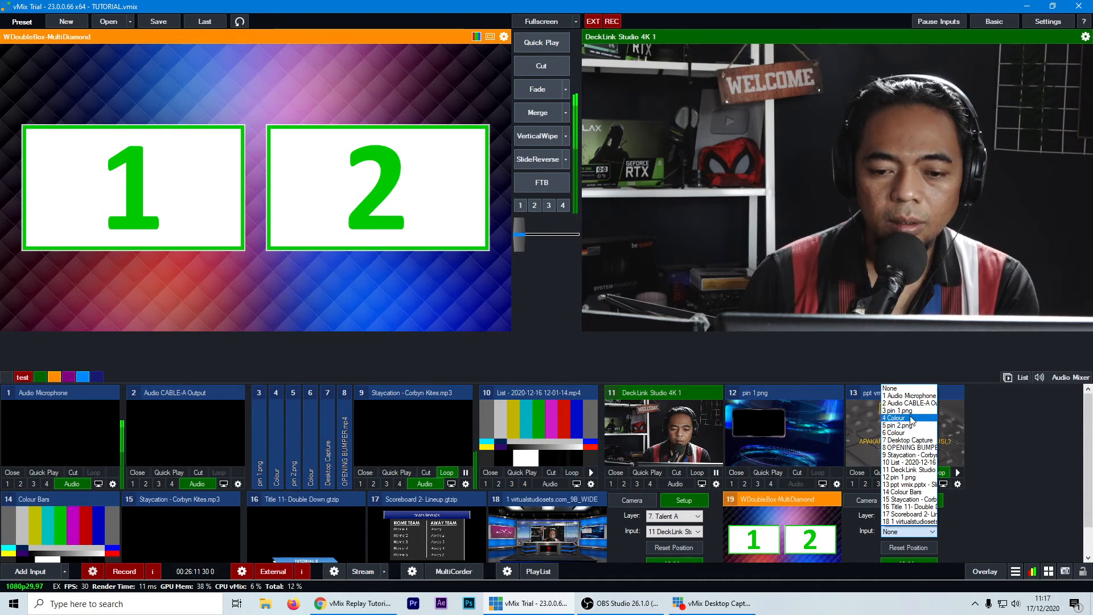
{"action": "left_click", "coordinate": [899, 411]}
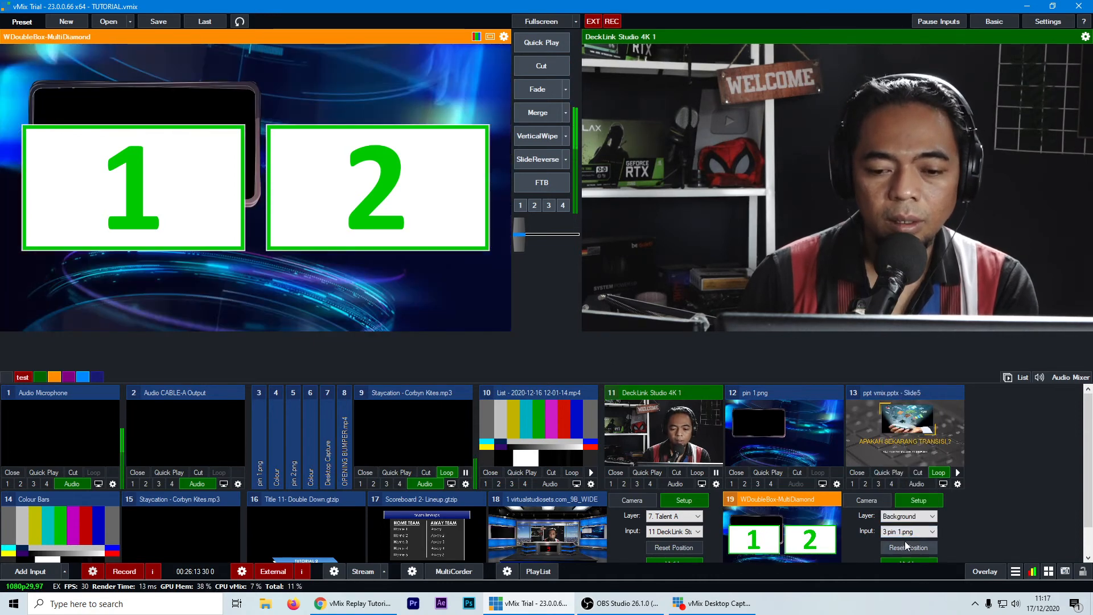
Assign input 11 DeckLink Studio 4K 1 to the double-box set's Box1 layer.
{"action": "left_click", "coordinate": [905, 516]}
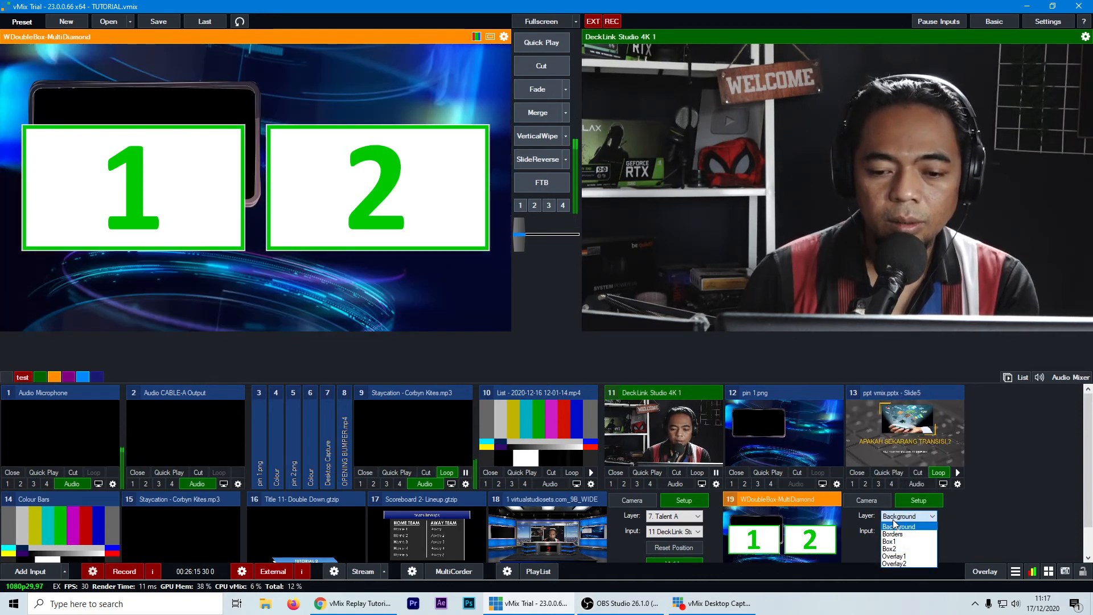
{"action": "left_click", "coordinate": [897, 533]}
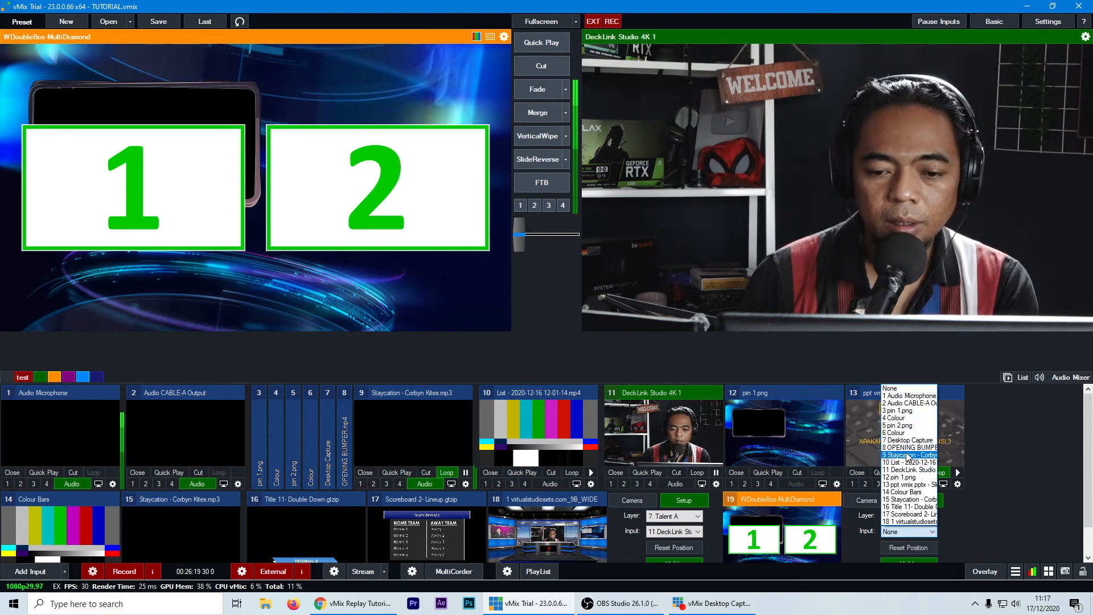
{"action": "left_click", "coordinate": [914, 470]}
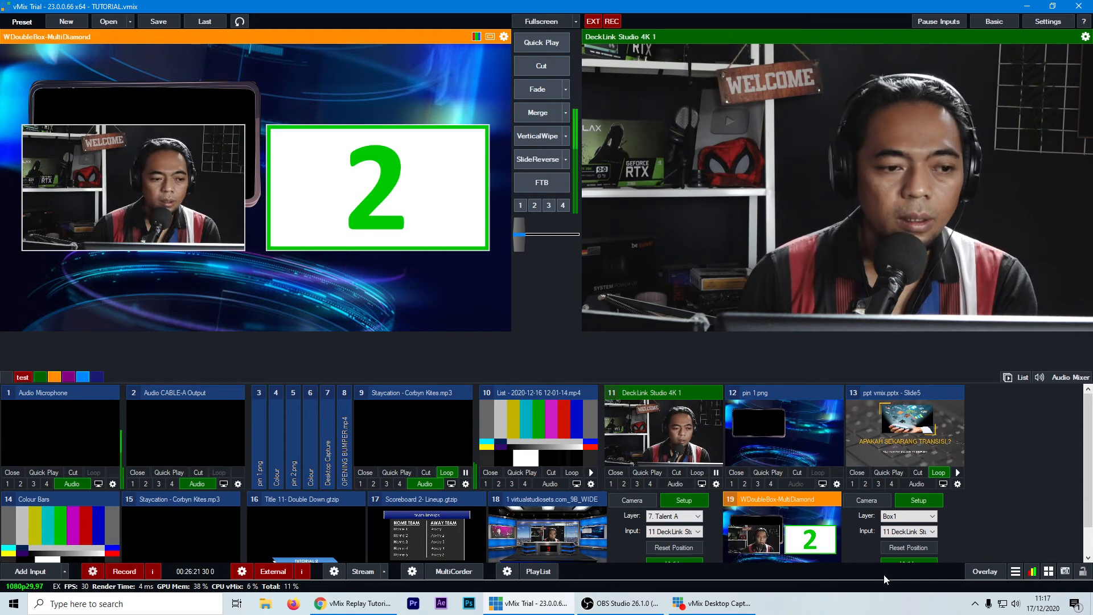
Try input 4 Colour on the double-box set's Box2 layer and replace it with input 14 Colour Bars.
{"action": "left_click", "coordinate": [909, 518]}
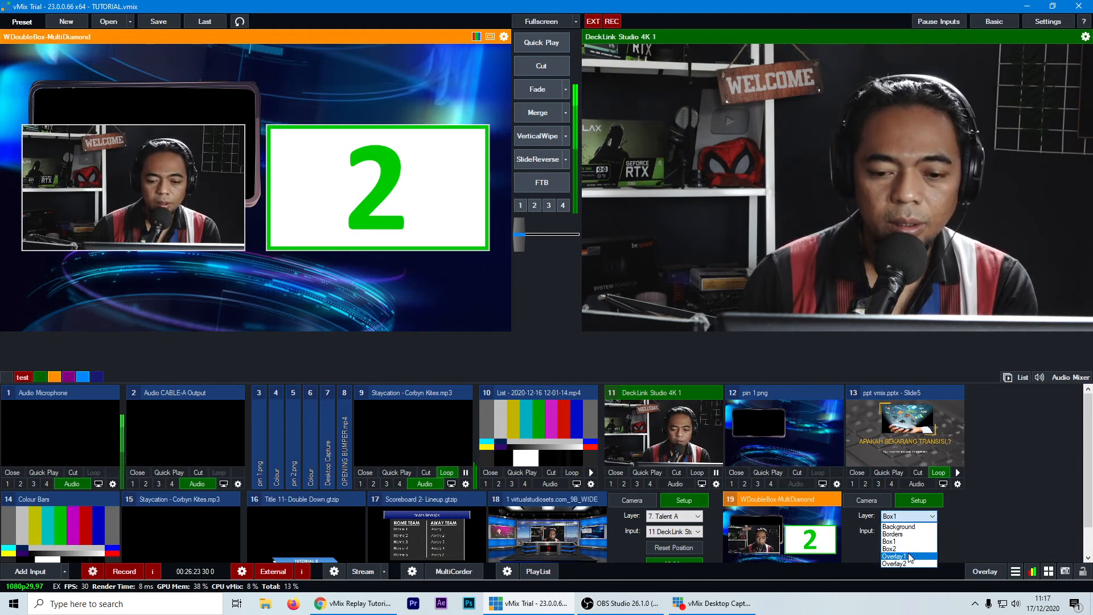
{"action": "left_click", "coordinate": [908, 533]}
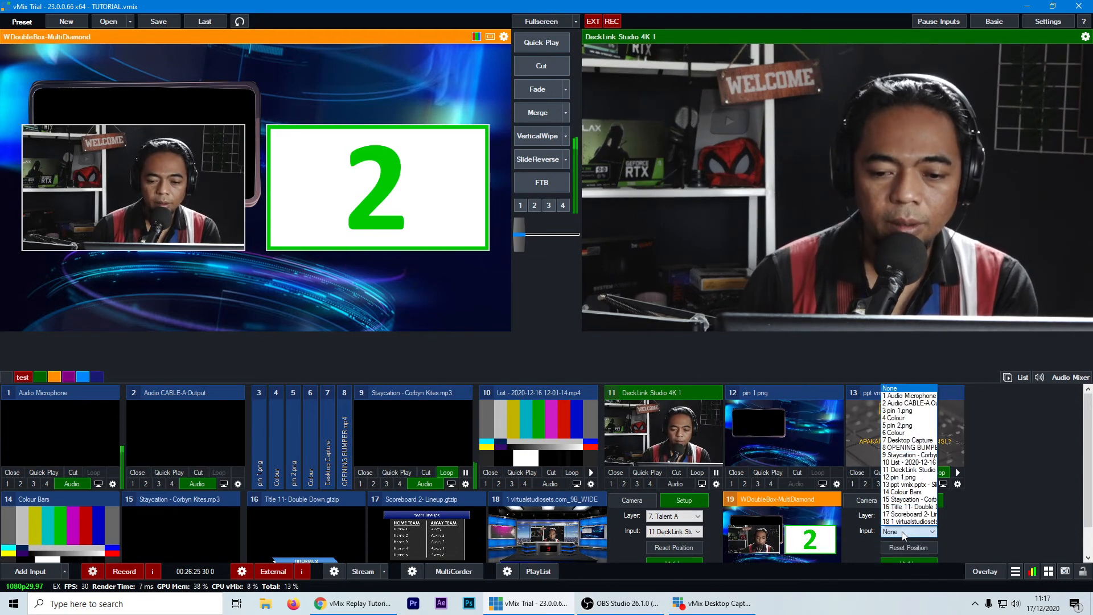
{"action": "left_click", "coordinate": [905, 419]}
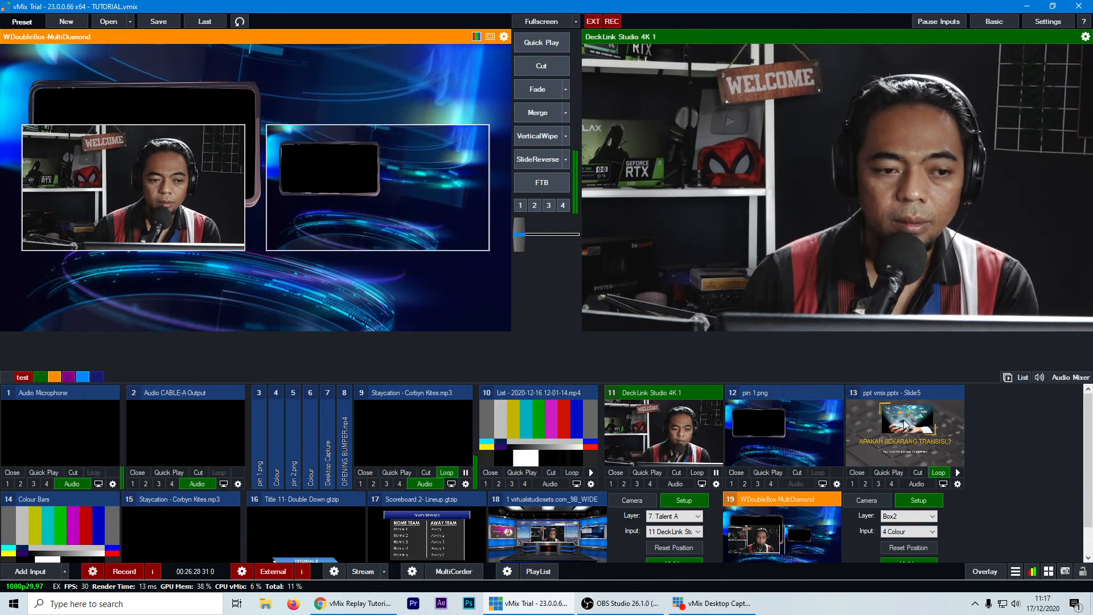
{"action": "left_click", "coordinate": [901, 532]}
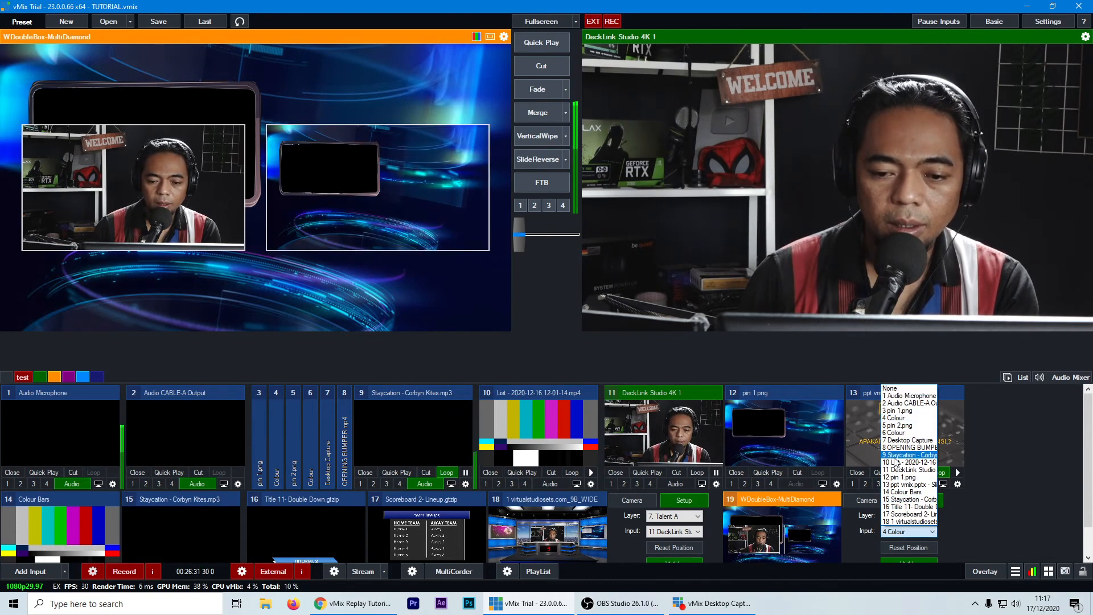
{"action": "scroll", "coordinate": [896, 462], "scroll_direction": "down", "scroll_amount": 1}
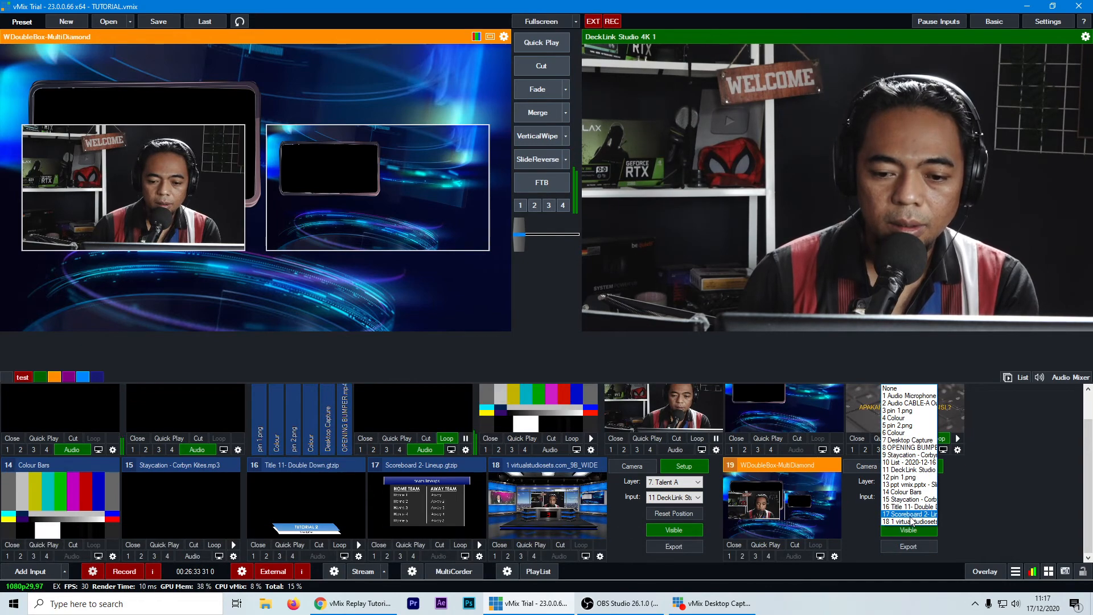
{"action": "left_click", "coordinate": [902, 491]}
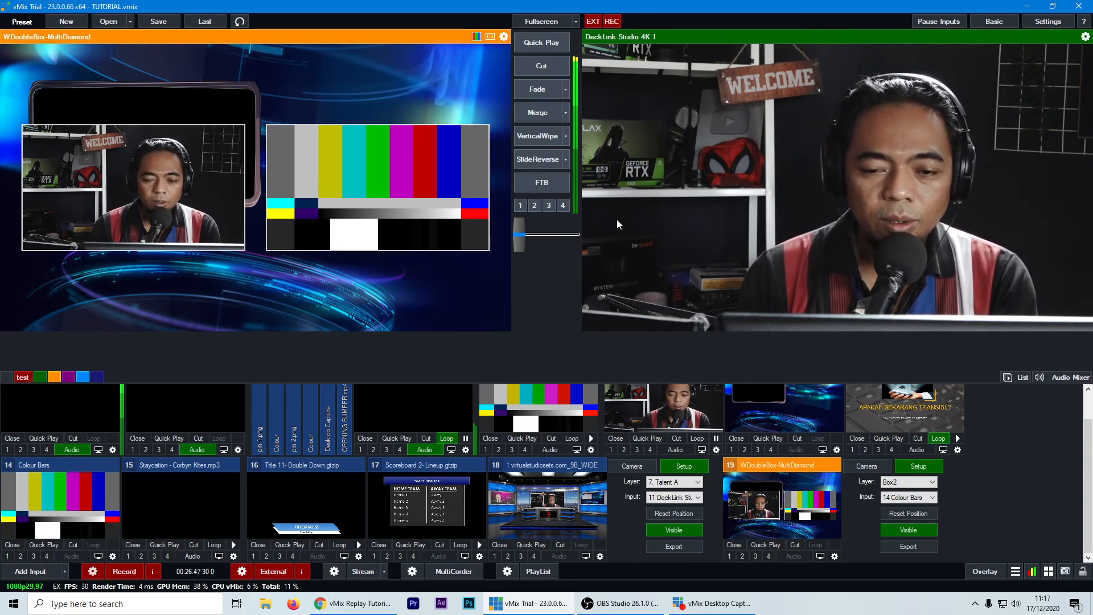
Switch the program output between DeckLink Studio 4K 1 and the WDoubleBox-MultiDiamond set with the Merge transition, ending on the double-box set.
{"action": "left_click", "coordinate": [538, 113]}
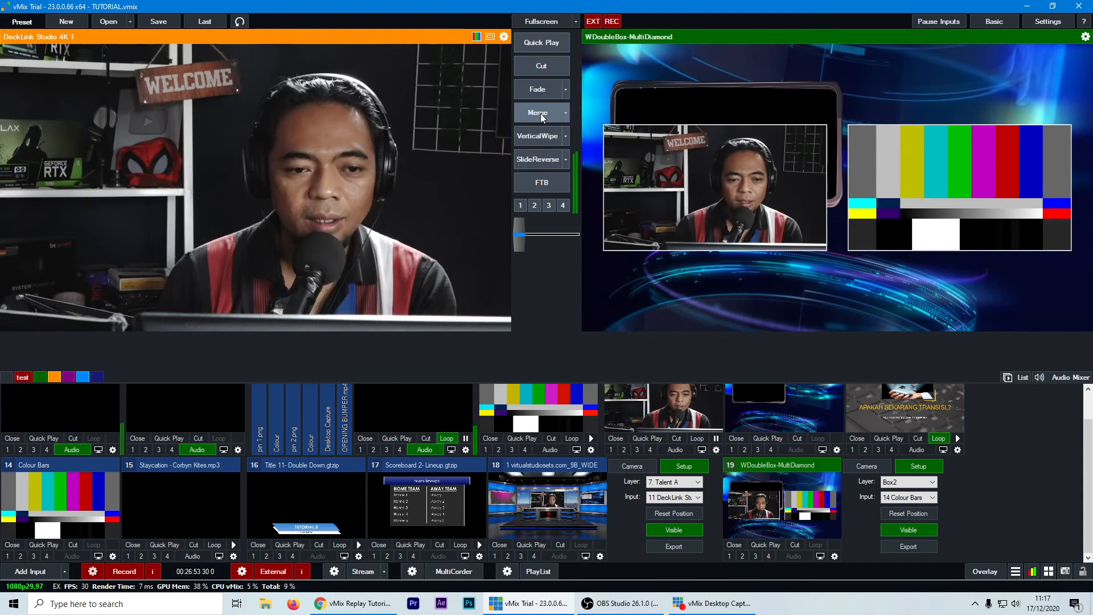
{"action": "left_click", "coordinate": [541, 117]}
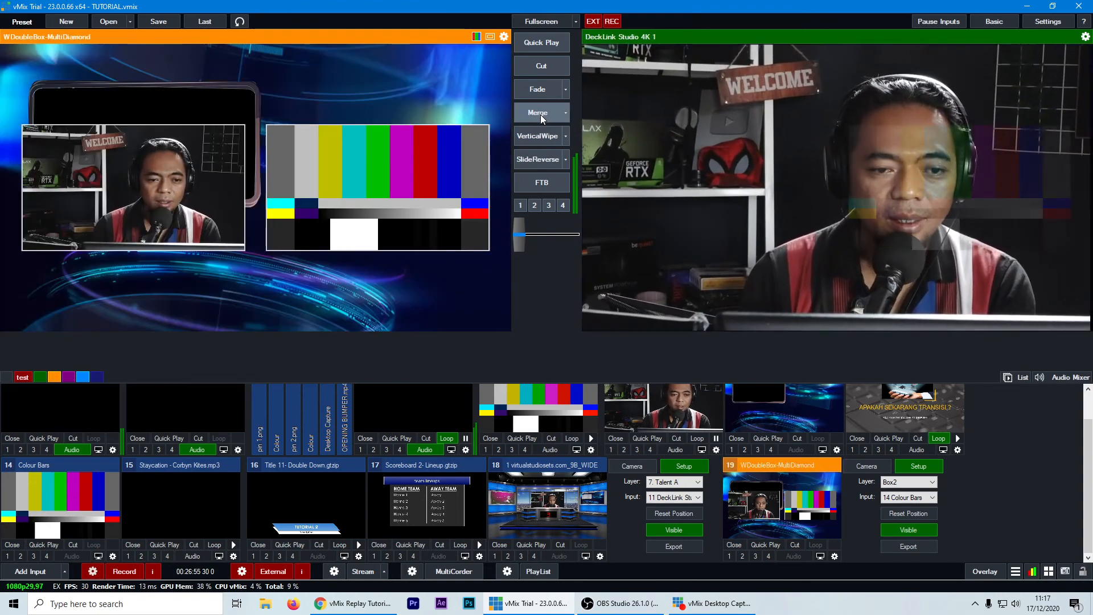
{"action": "left_click", "coordinate": [541, 116]}
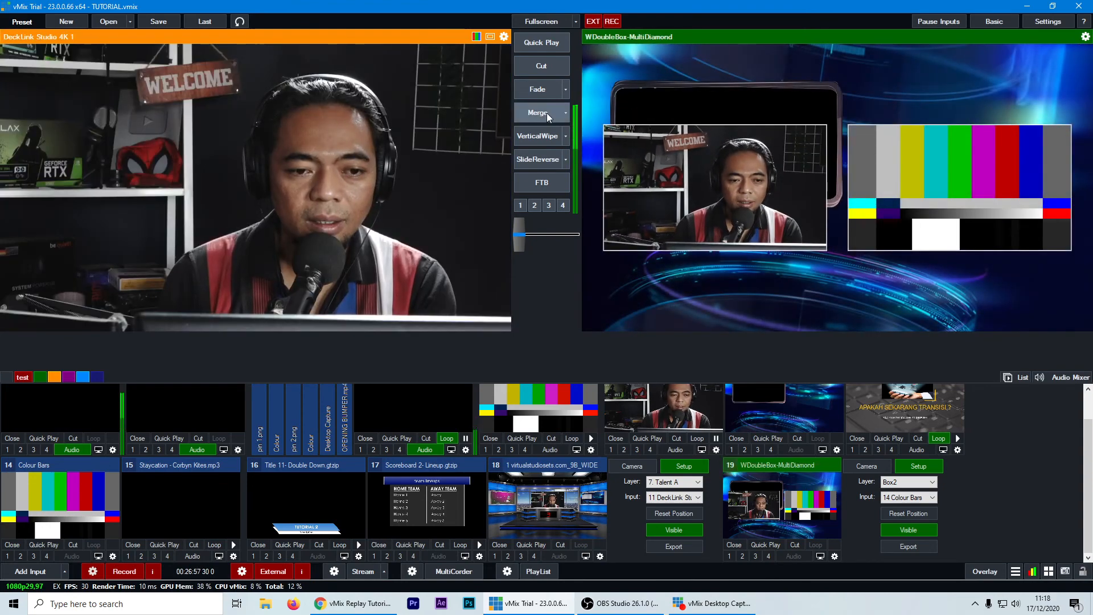
Send input 14 Colour Bars to preview and merge between it and the double-box set, ending with the set on program.
{"action": "left_click", "coordinate": [66, 512]}
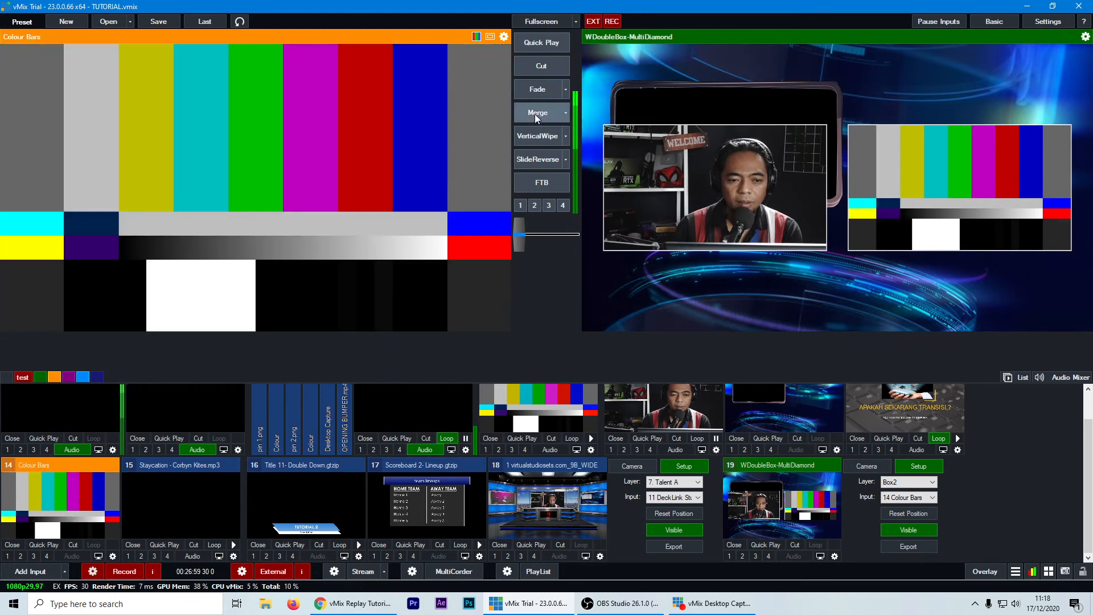
{"action": "left_click", "coordinate": [536, 116]}
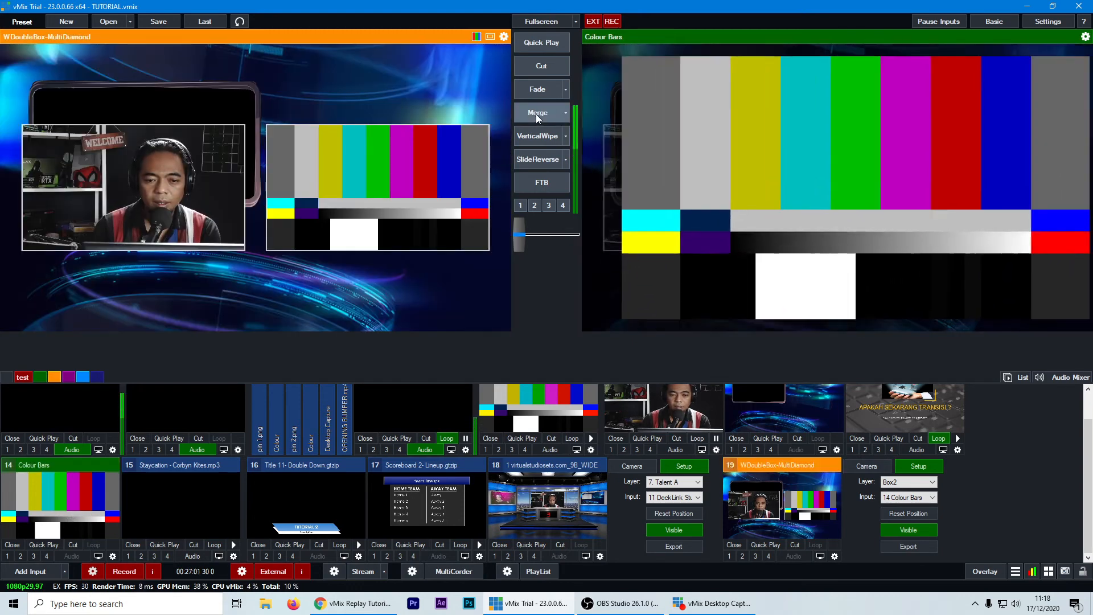
{"action": "left_click", "coordinate": [535, 114]}
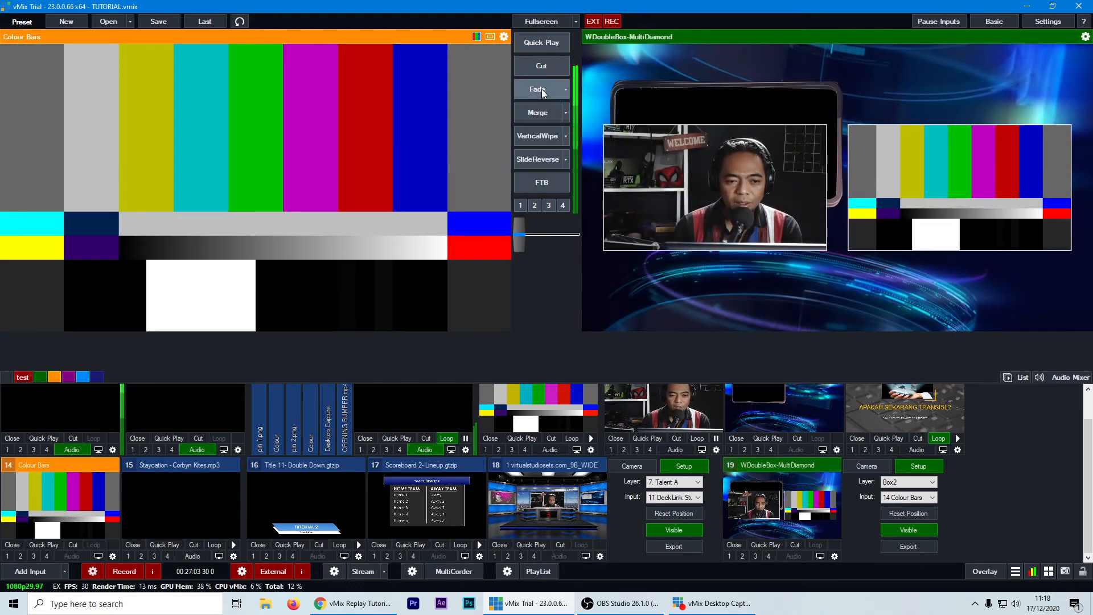
{"action": "left_click", "coordinate": [541, 89]}
{"action": "left_click", "coordinate": [545, 70]}
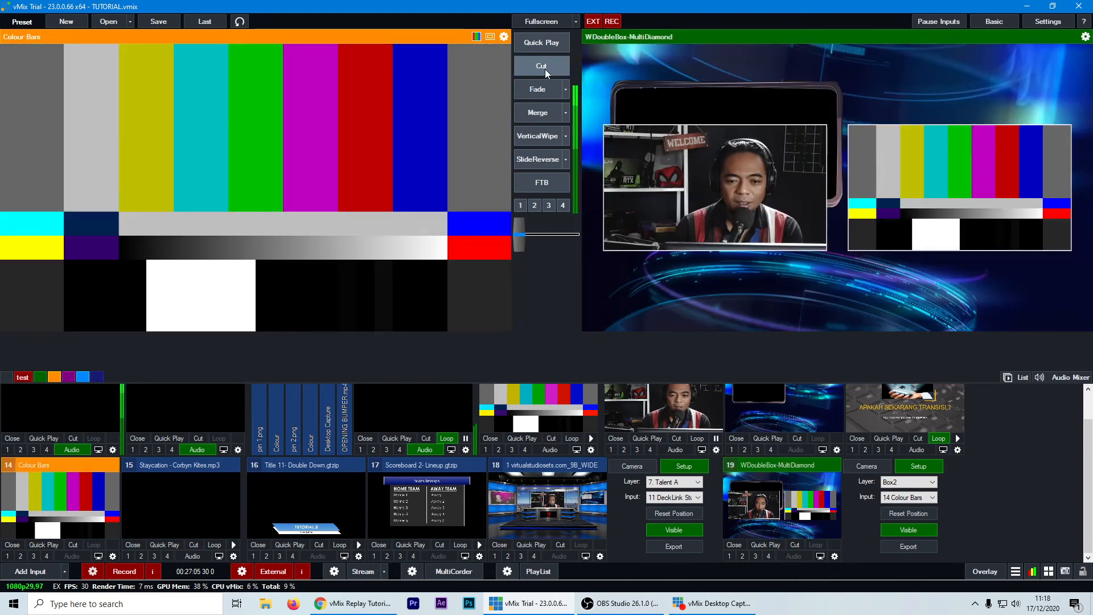
{"action": "left_click", "coordinate": [538, 114]}
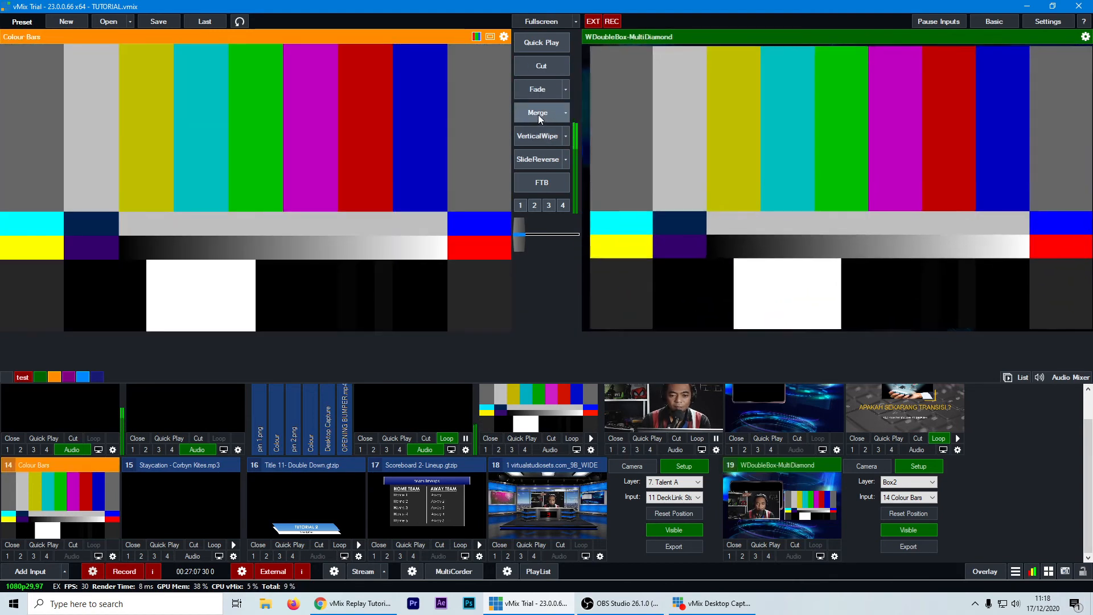
{"action": "left_click", "coordinate": [537, 114]}
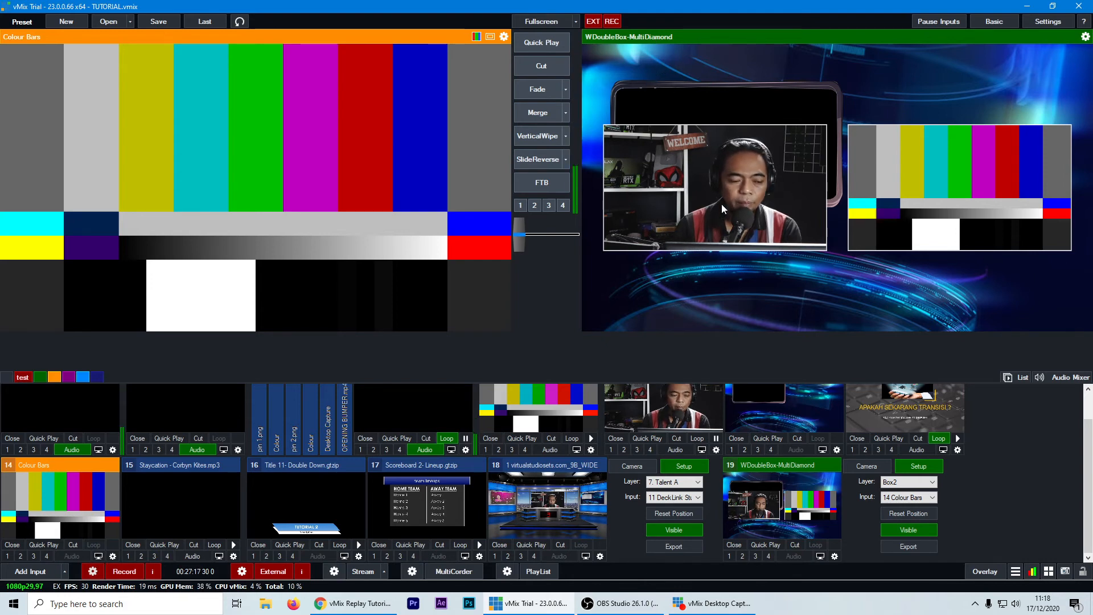
{"action": "left_click", "coordinate": [35, 572]}
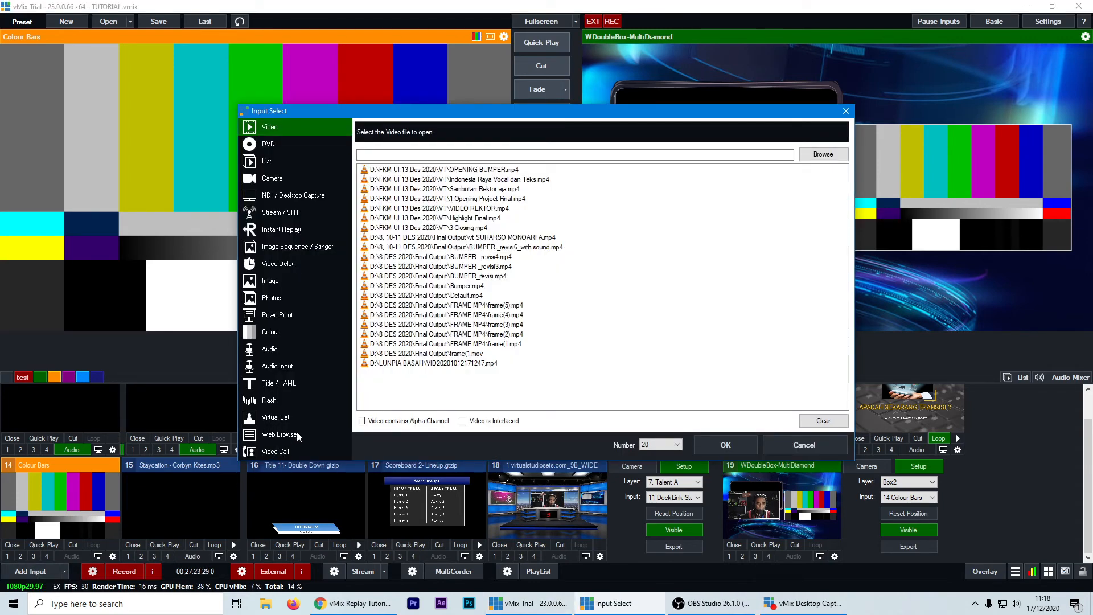
{"action": "left_click", "coordinate": [280, 435]}
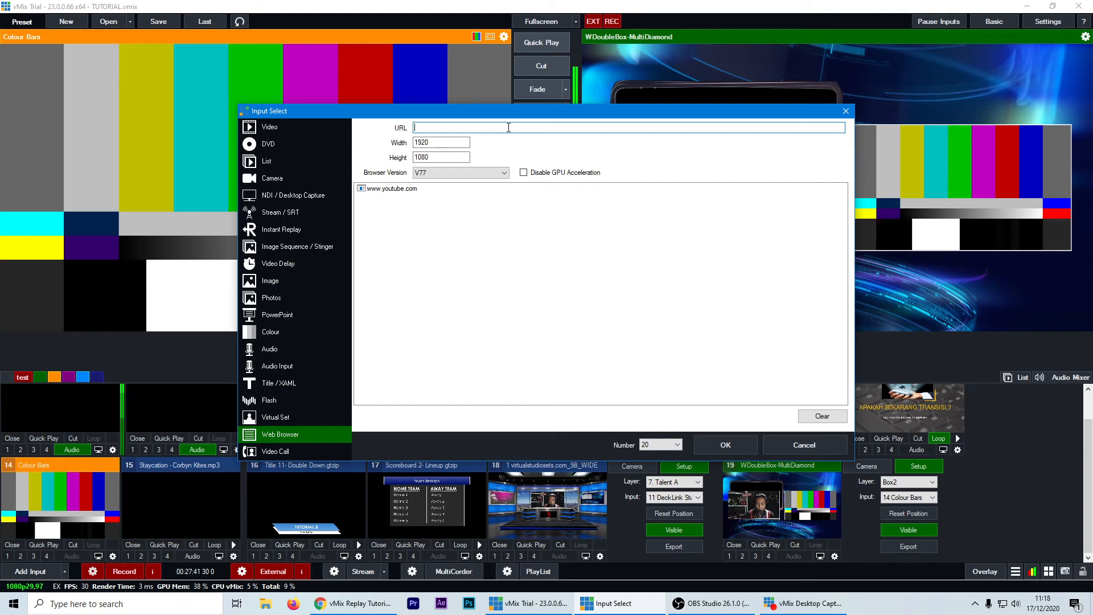
{"action": "type", "text": "wwW.DETIK"}
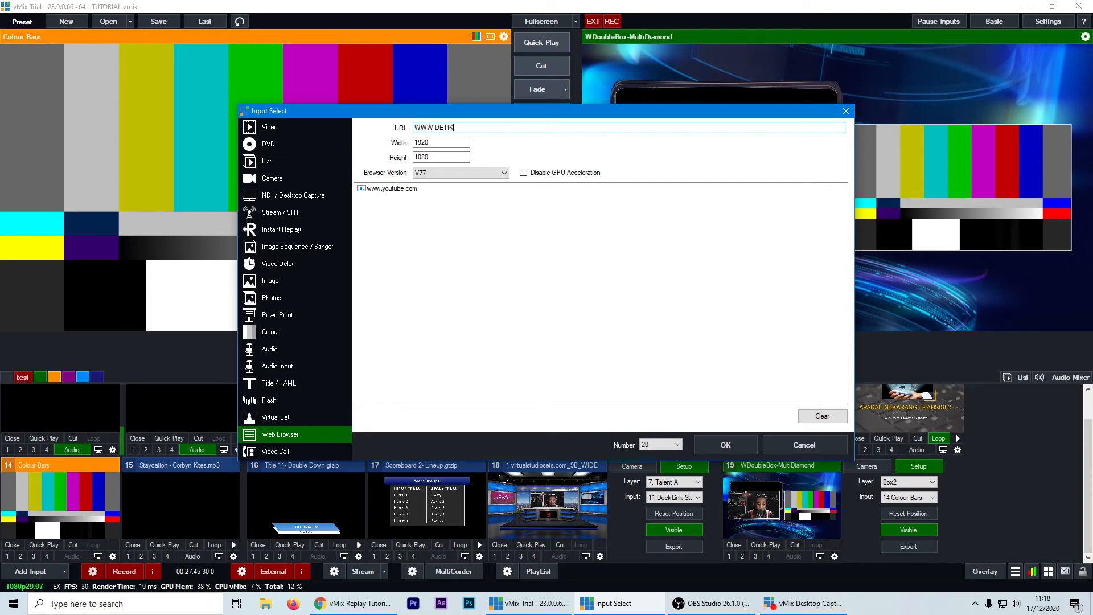
{"action": "type", "text": ".COM"}
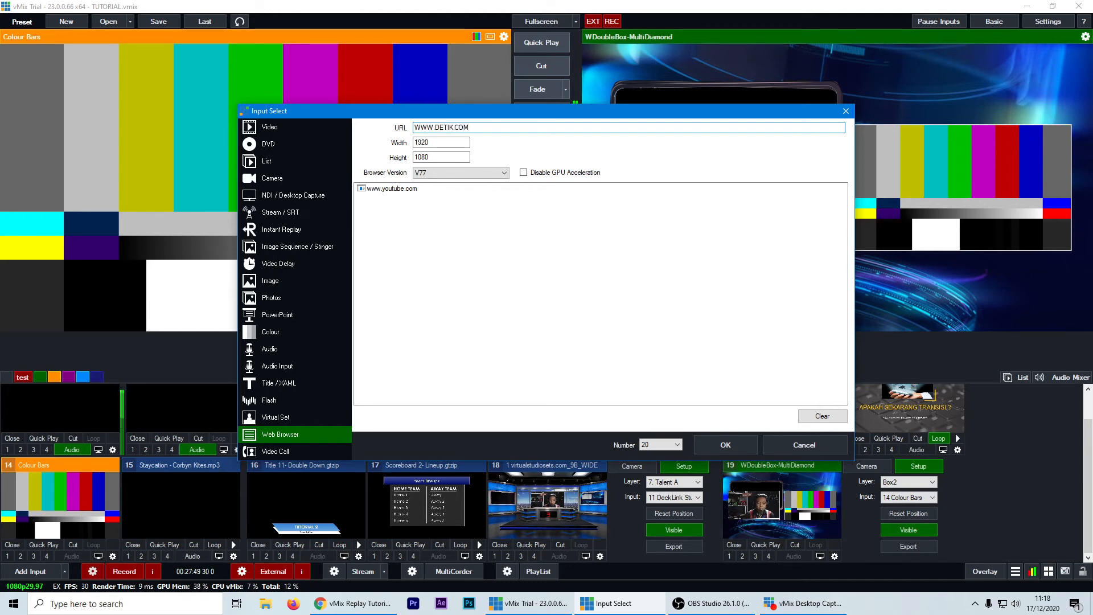
{"action": "left_click", "coordinate": [735, 446]}
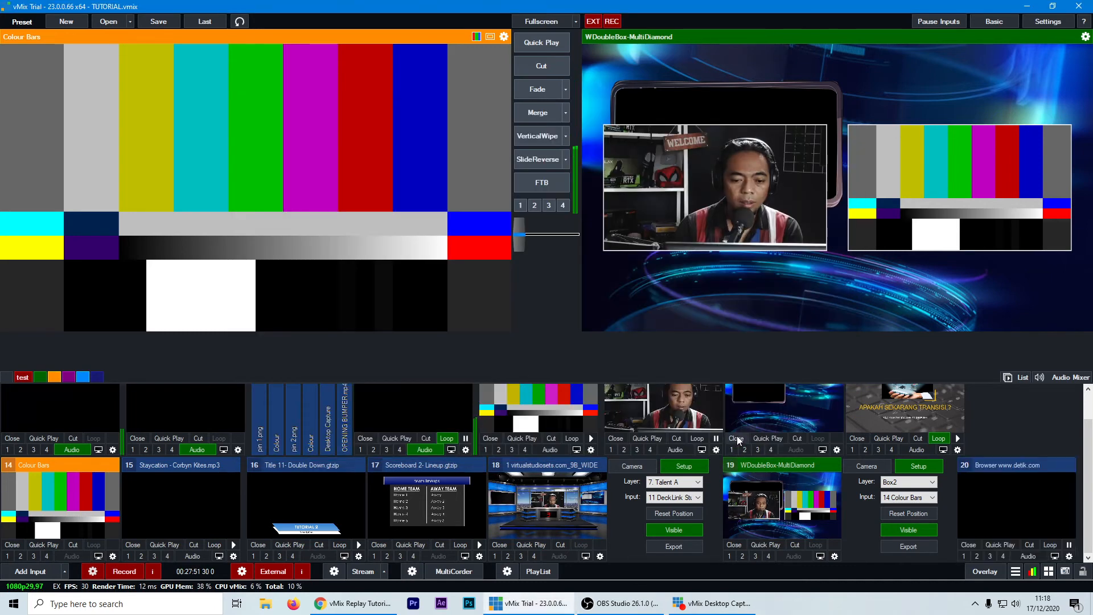
{"action": "left_click", "coordinate": [994, 500]}
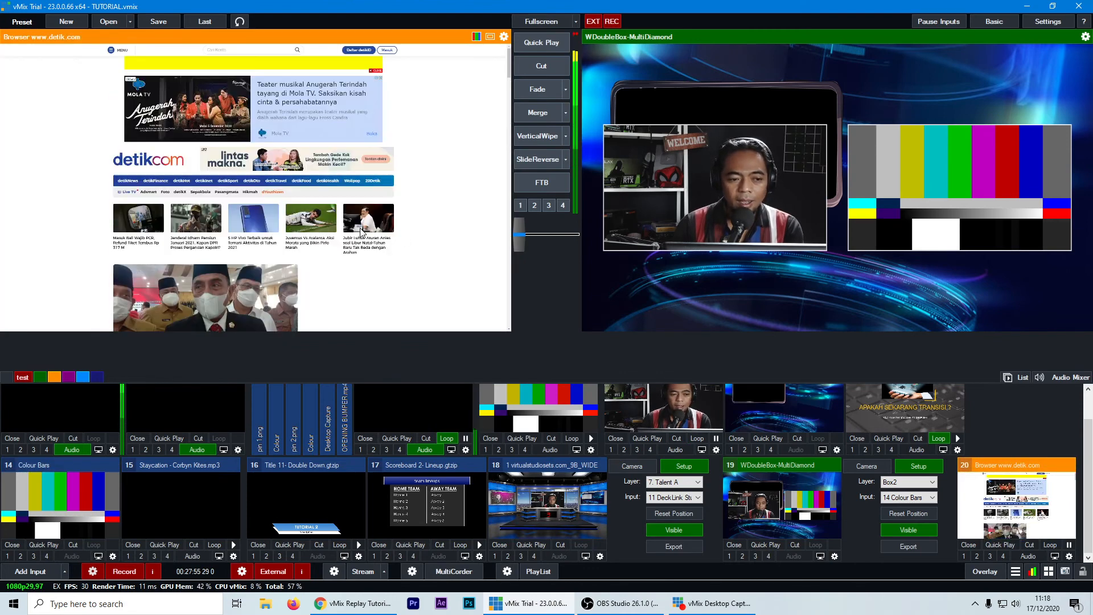
Browse to the detikInet section in the previewed browser input and view its mouse, keyboard and page navigation options.
{"action": "right_click", "coordinate": [416, 190]}
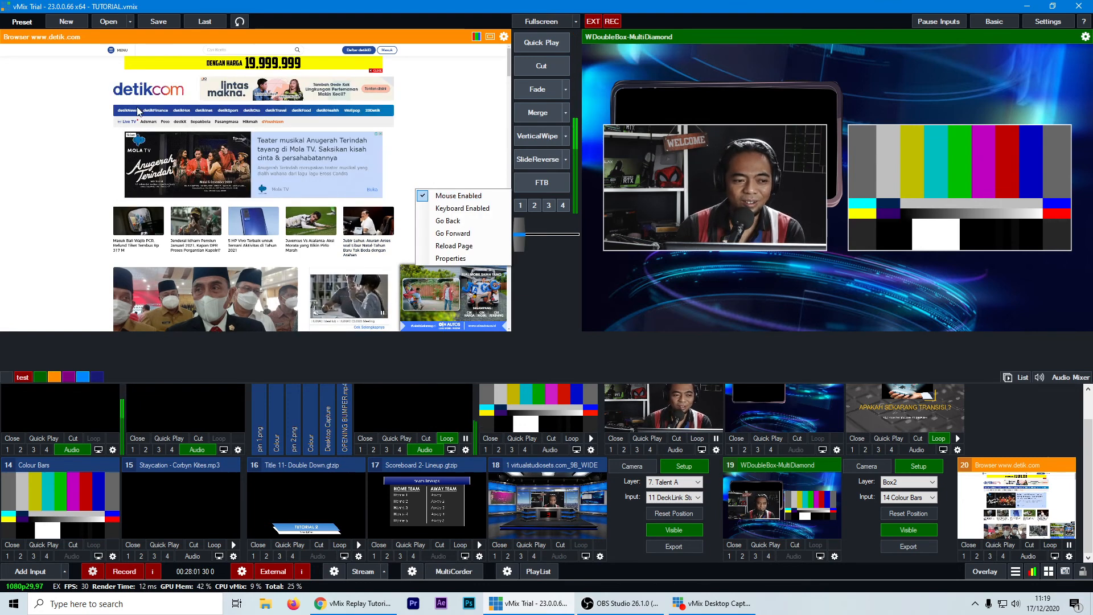
{"action": "left_click", "coordinate": [63, 129]}
{"action": "left_click", "coordinate": [205, 111]}
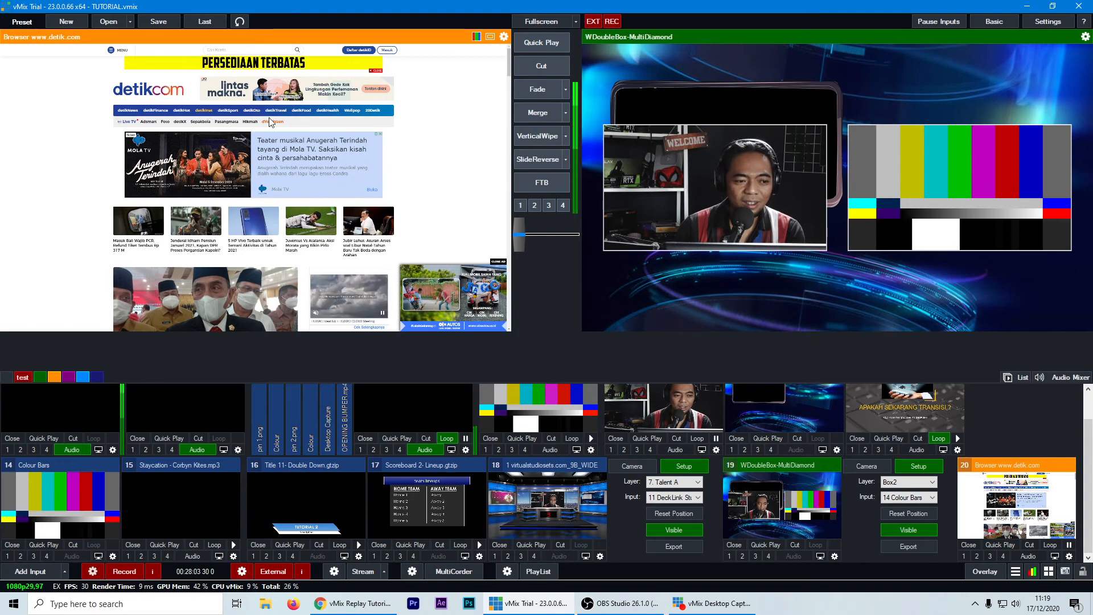
{"action": "right_click", "coordinate": [421, 176]}
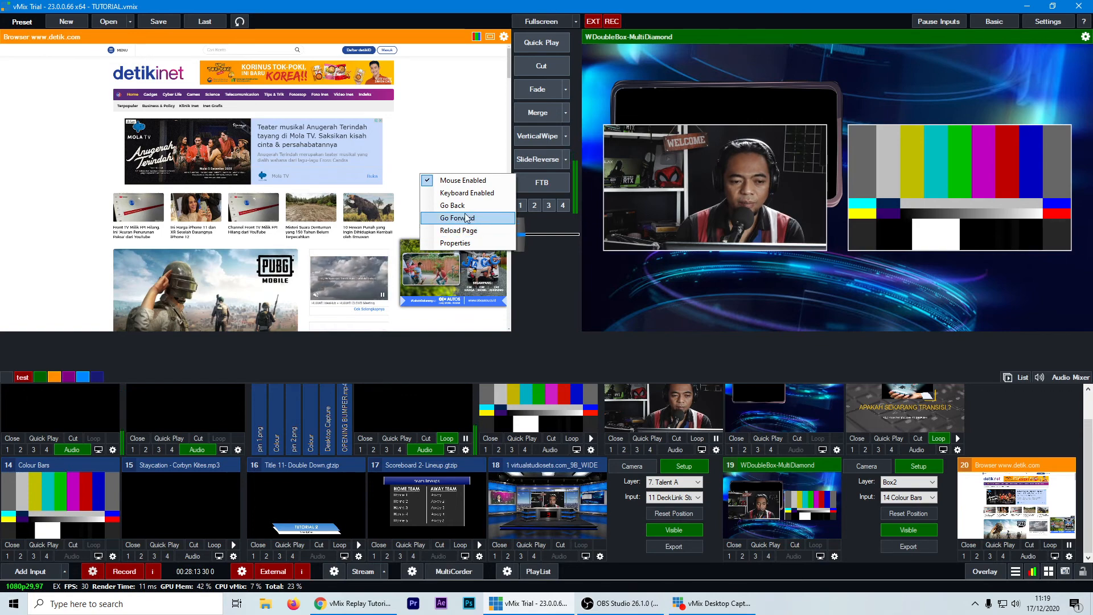
{"action": "left_click", "coordinate": [30, 571]}
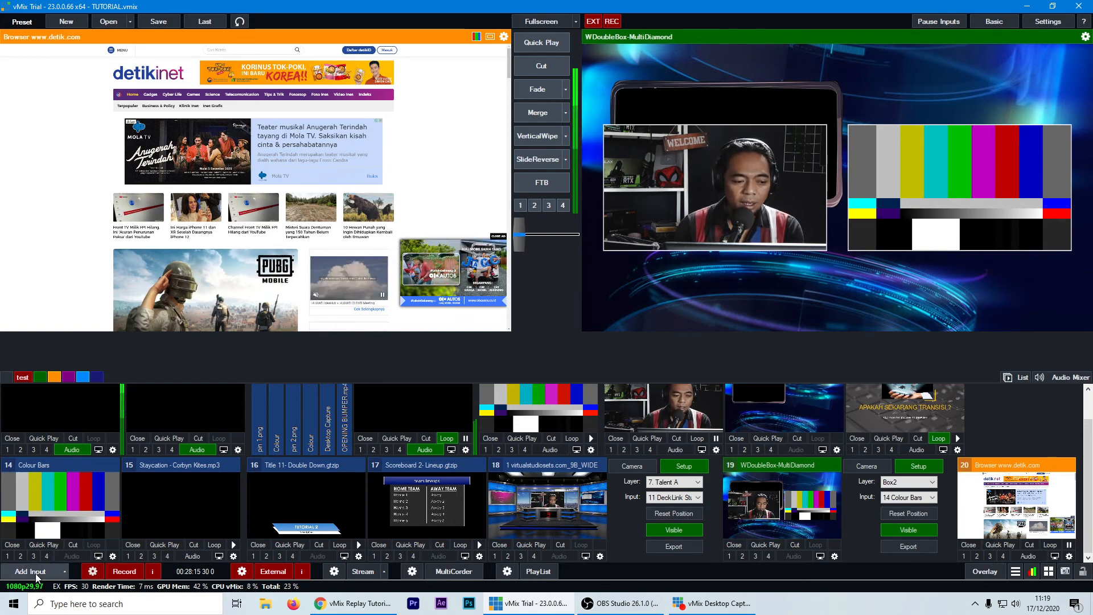
{"action": "left_click", "coordinate": [291, 451]}
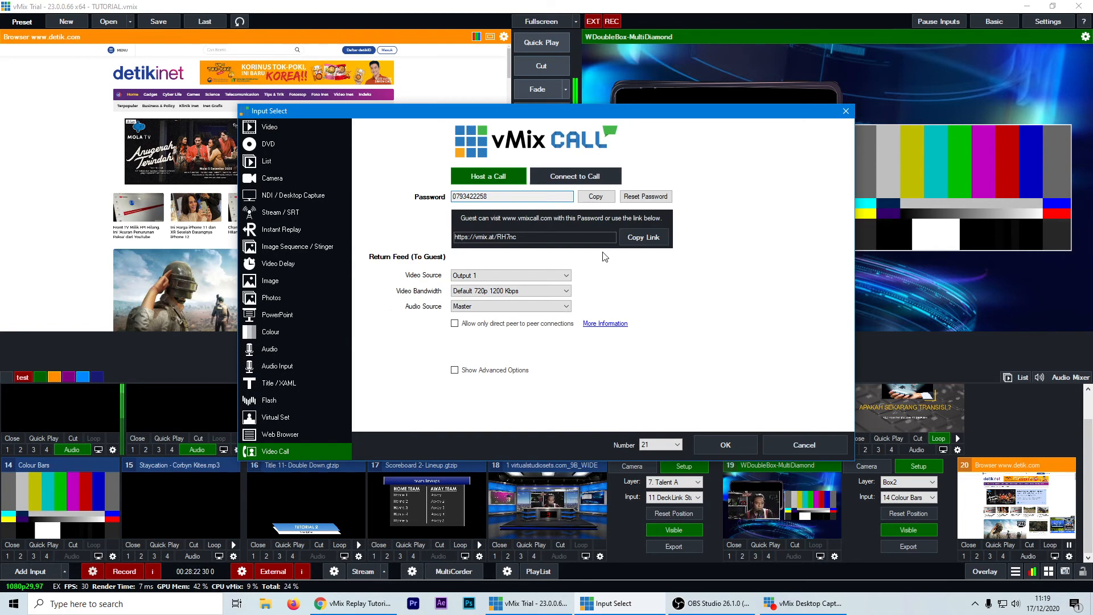
{"action": "left_click", "coordinate": [844, 111]}
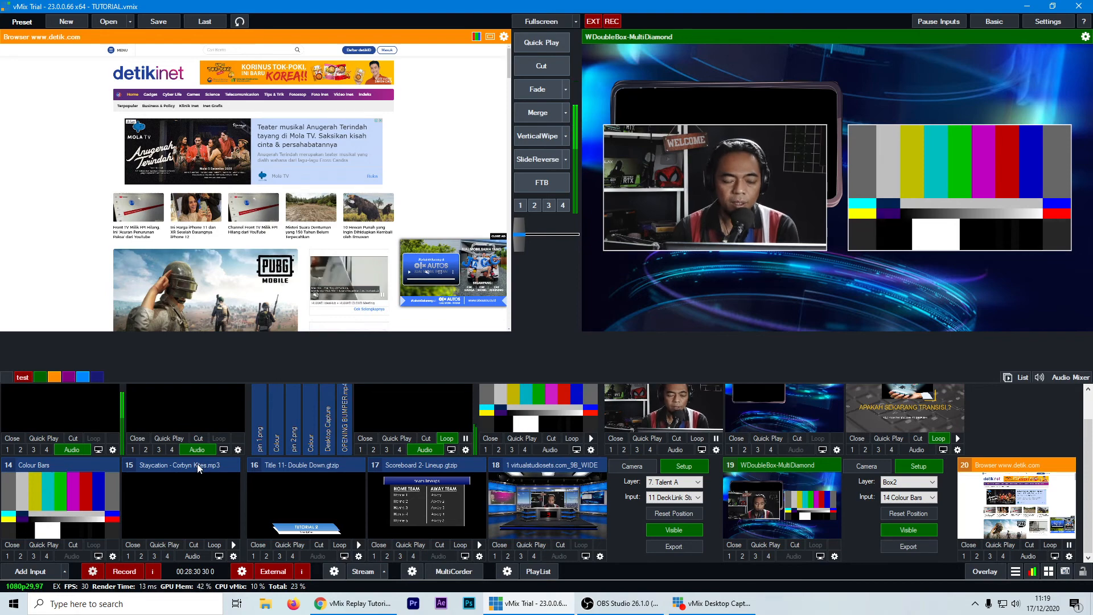
Set up a new Video Call input that hosts a call and copy its guest link.
{"action": "left_click", "coordinate": [22, 571]}
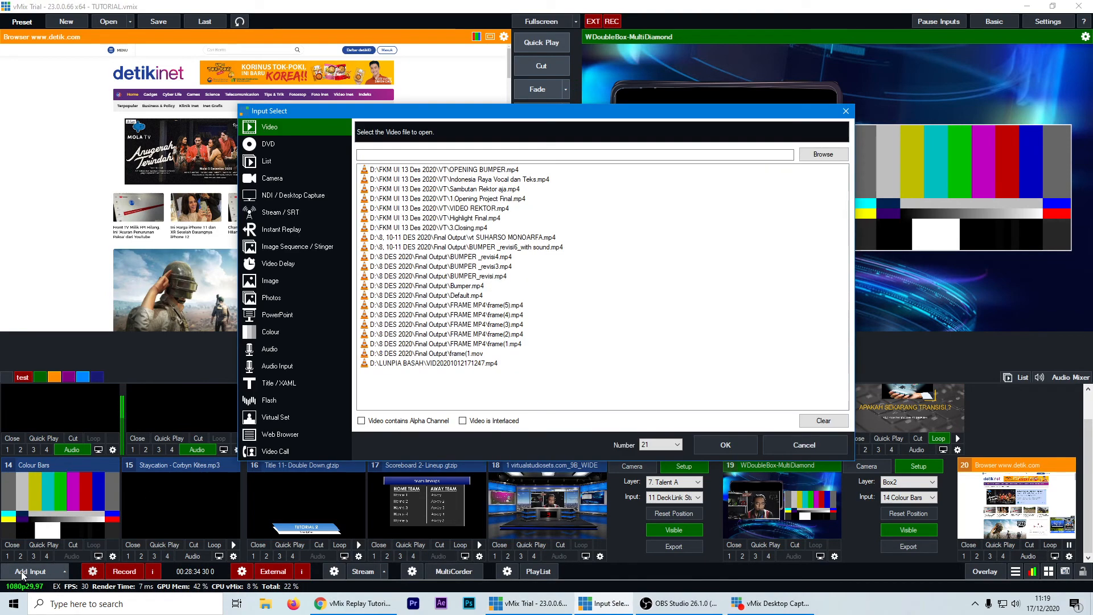
{"action": "left_click", "coordinate": [275, 451]}
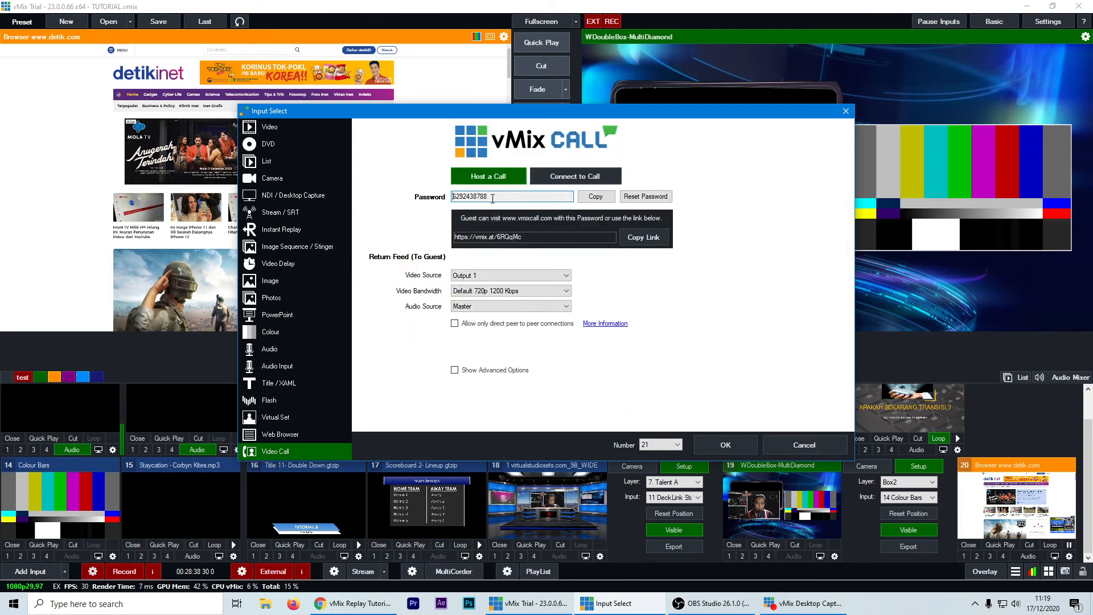
{"action": "double_click", "coordinate": [502, 197]}
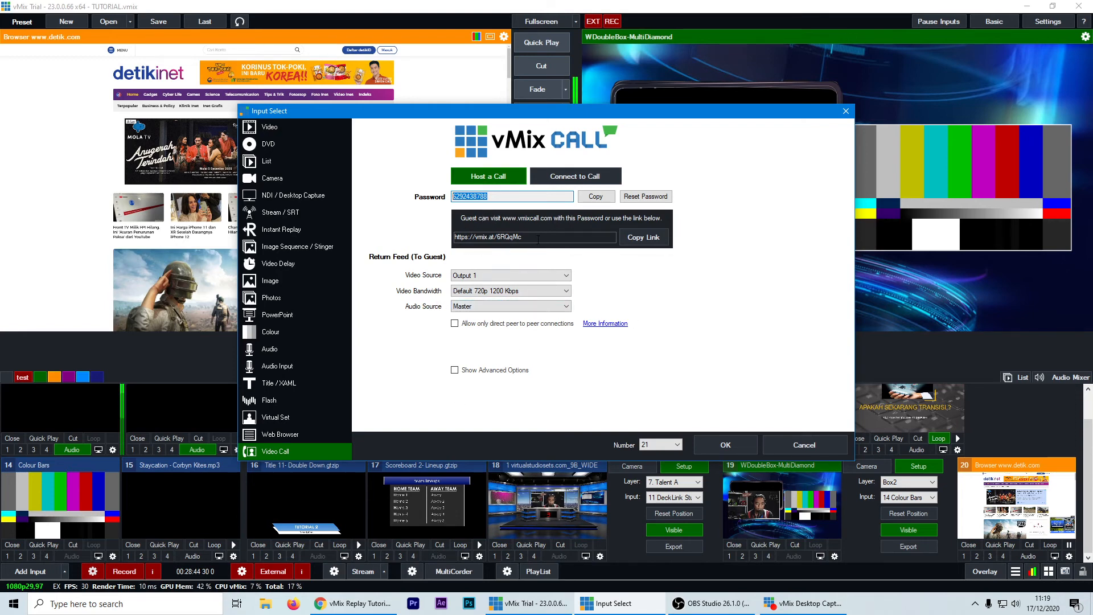
{"action": "double_click", "coordinate": [461, 236]}
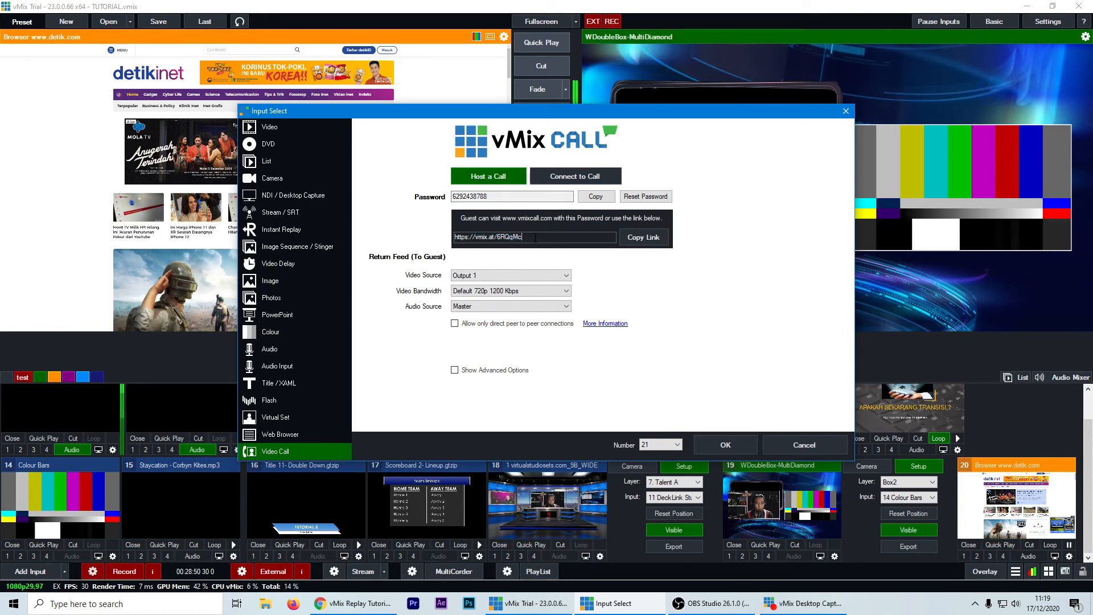
{"action": "left_click", "coordinate": [643, 237]}
Add the hosted call as input 21 with Default 720p 1200 Kbps video bandwidth and send it to preview.
{"action": "left_click", "coordinate": [505, 291]}
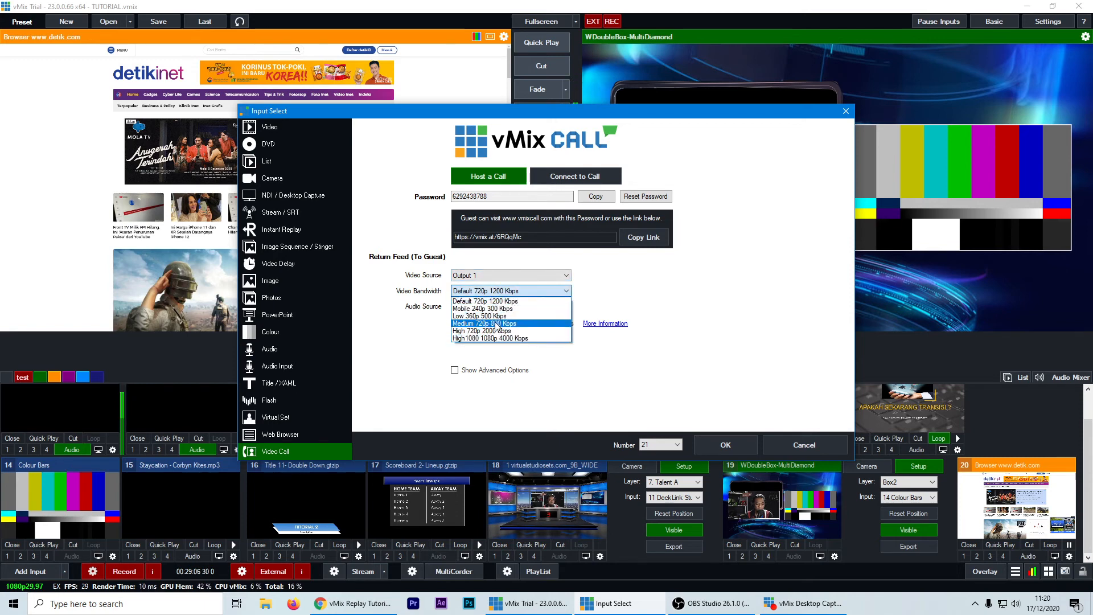
{"action": "left_click", "coordinate": [501, 301]}
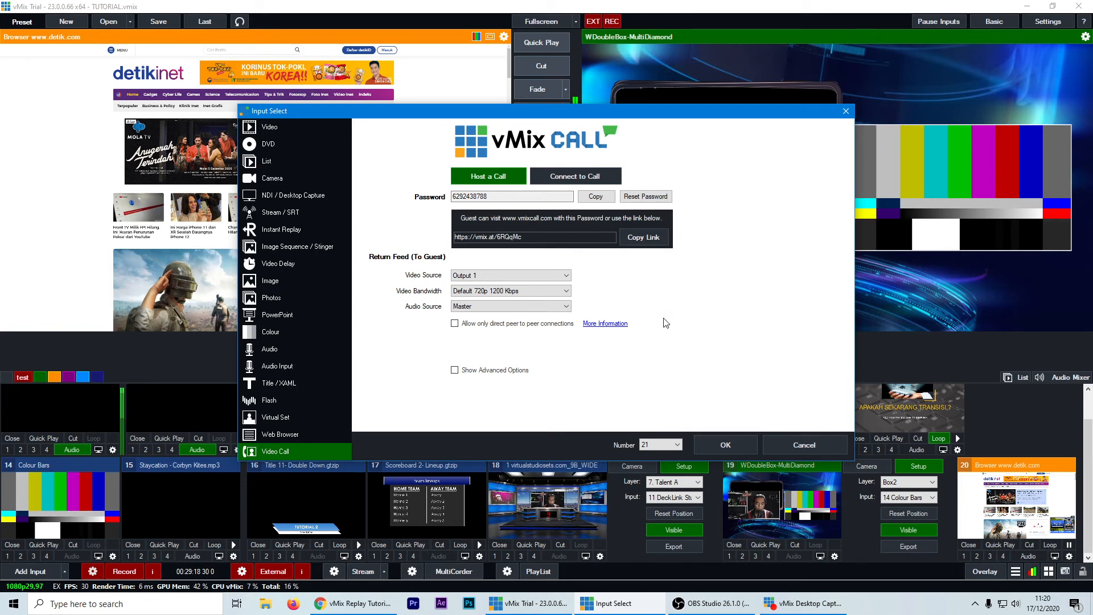
{"action": "double_click", "coordinate": [454, 196]}
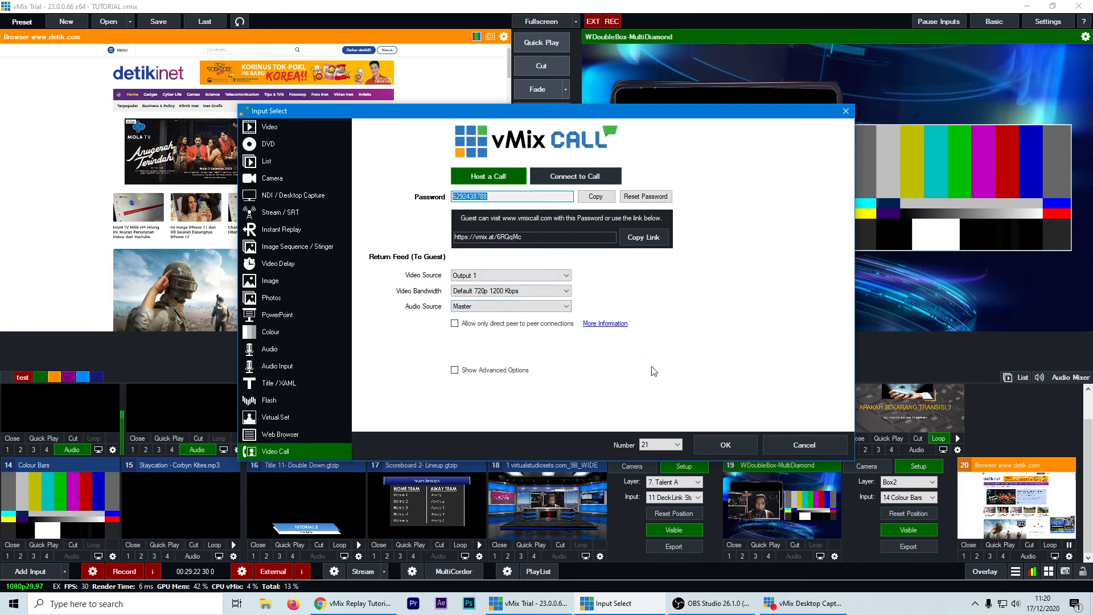
{"action": "left_click", "coordinate": [724, 445]}
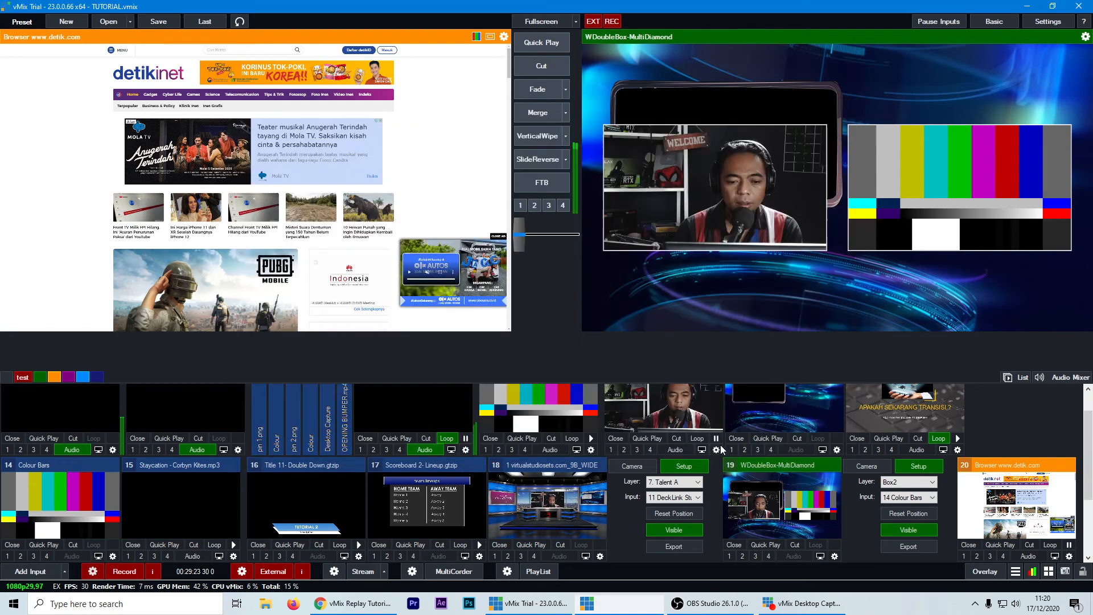
{"action": "scroll", "coordinate": [1040, 421], "scroll_direction": "down", "scroll_amount": 1}
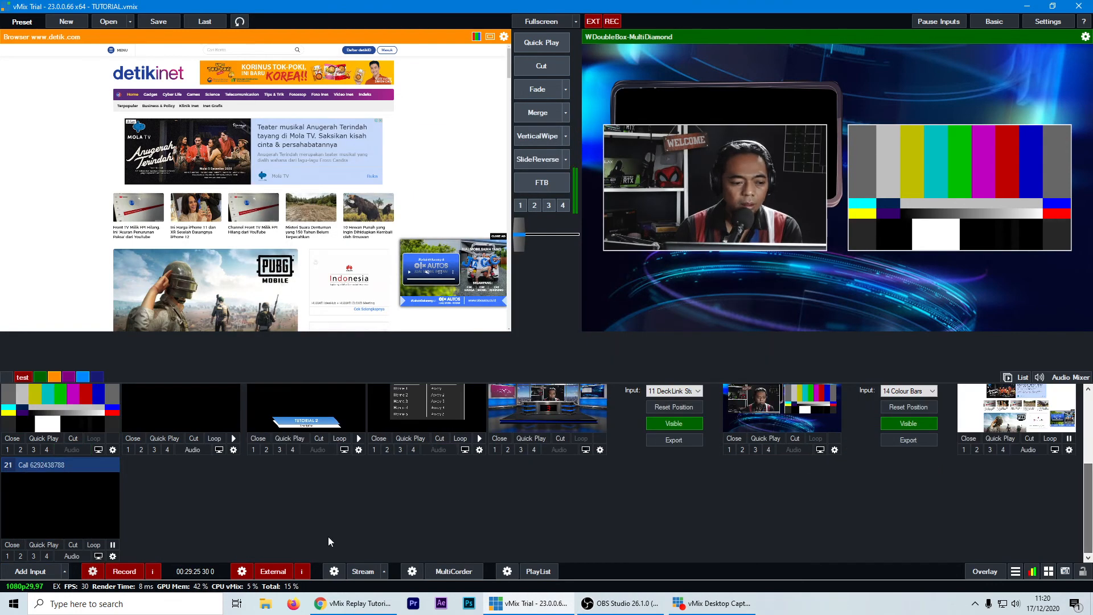
{"action": "left_click", "coordinate": [79, 507]}
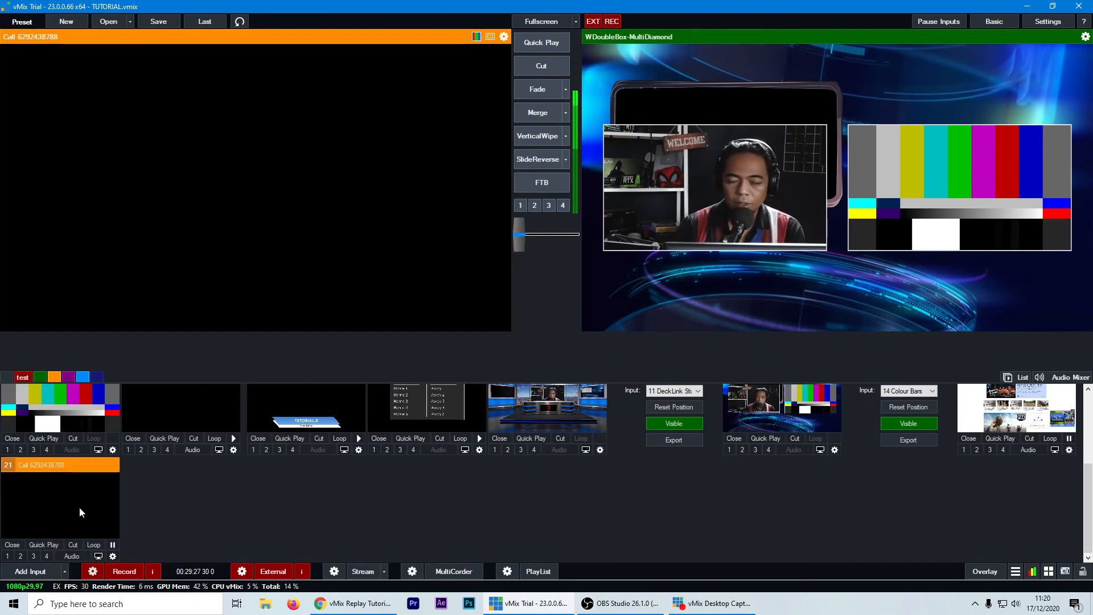
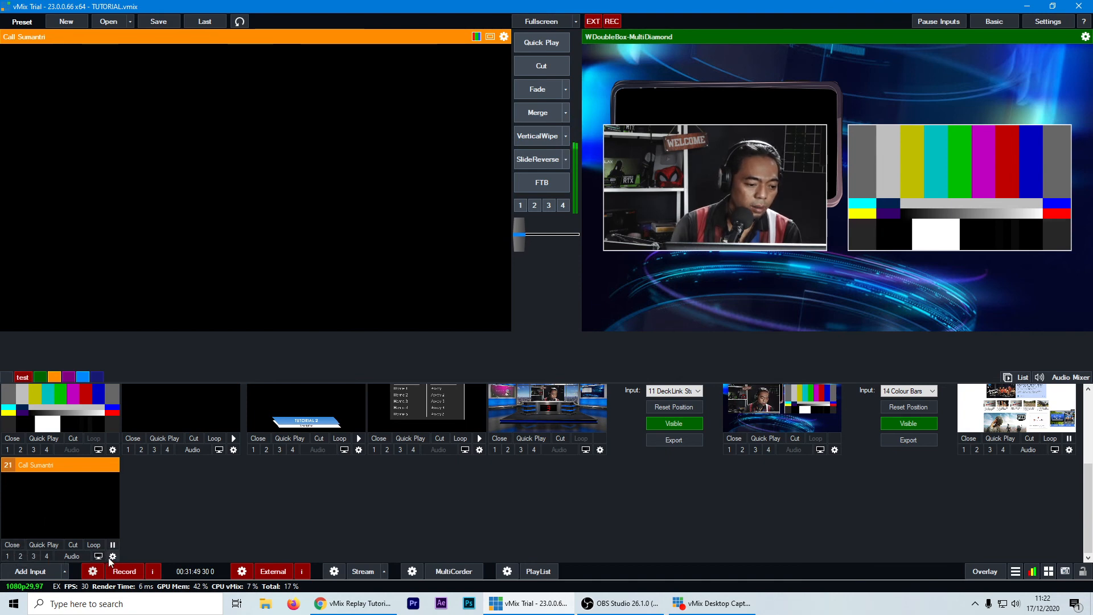
Close the current call input, host a new Video Call as input 21 with its default settings, and send it to preview.
{"action": "left_click", "coordinate": [12, 545]}
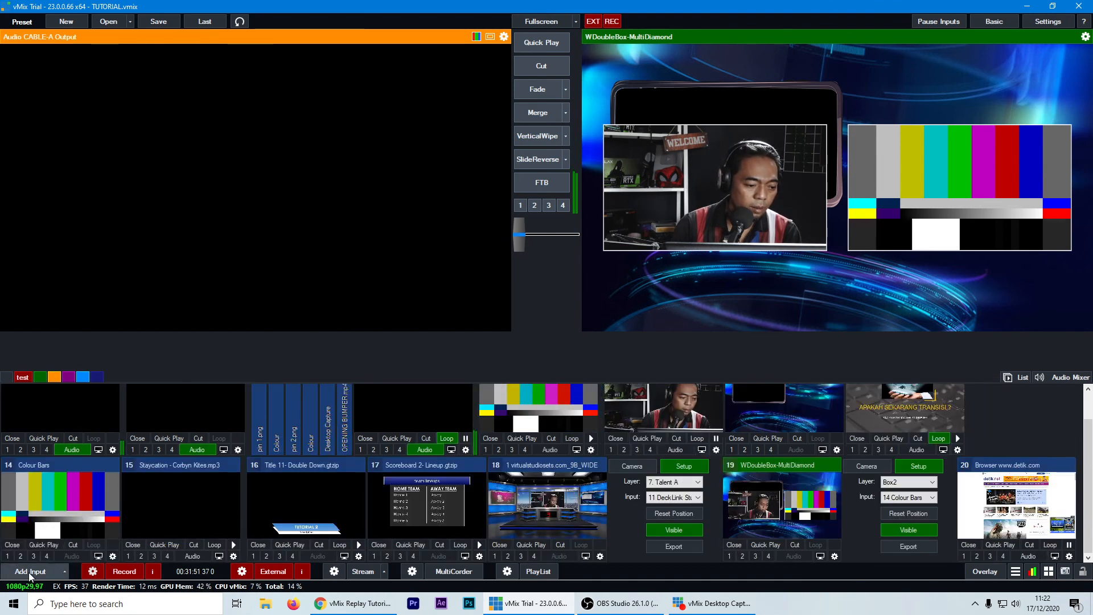
{"action": "left_click", "coordinate": [28, 572]}
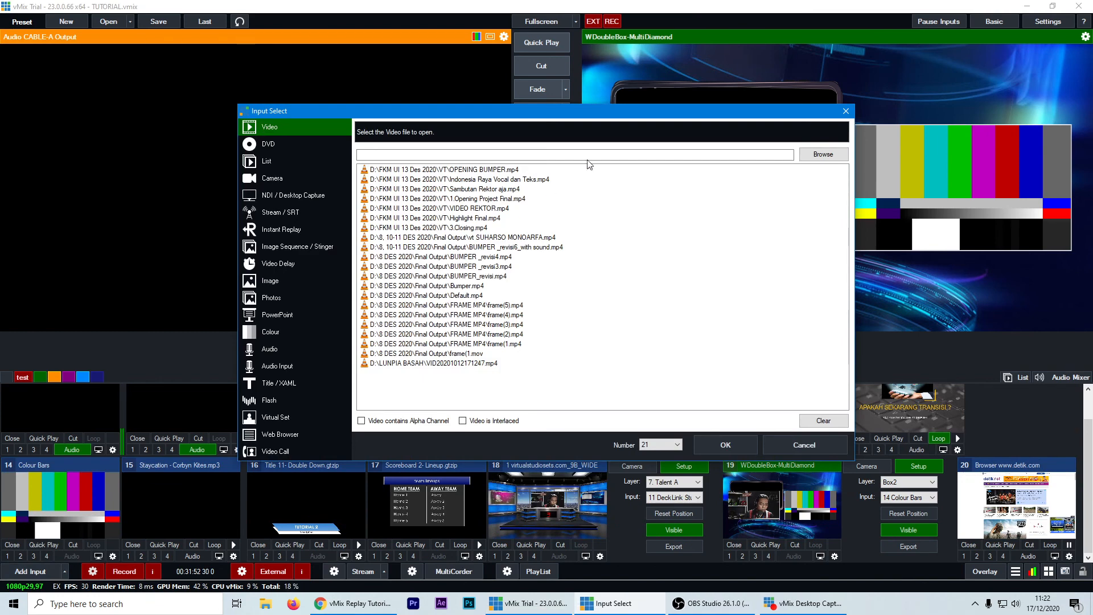
{"action": "left_click", "coordinate": [277, 452]}
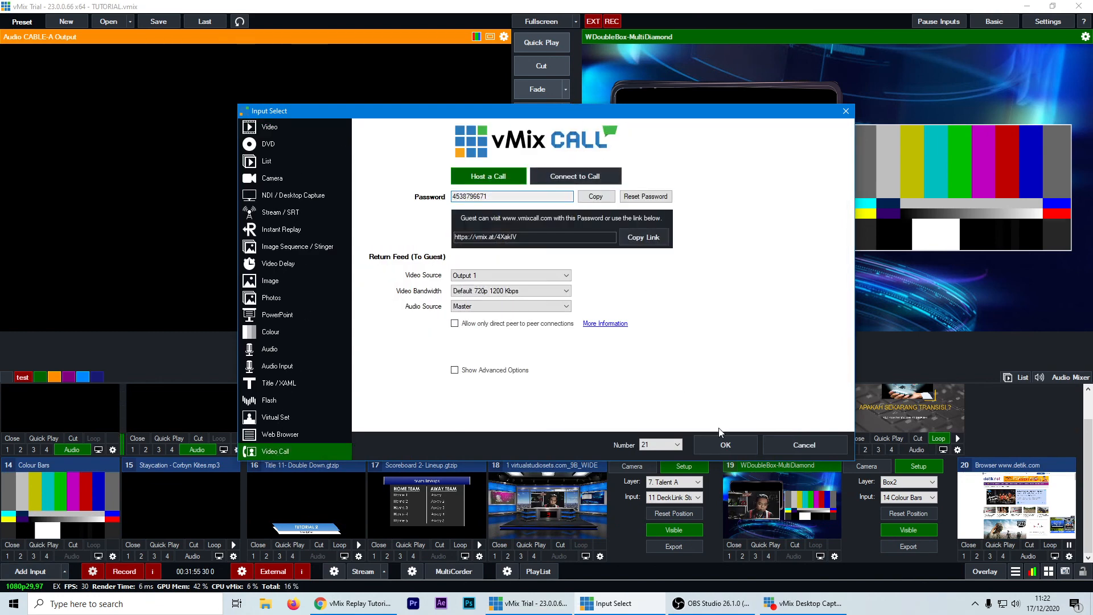
{"action": "left_click", "coordinate": [733, 445]}
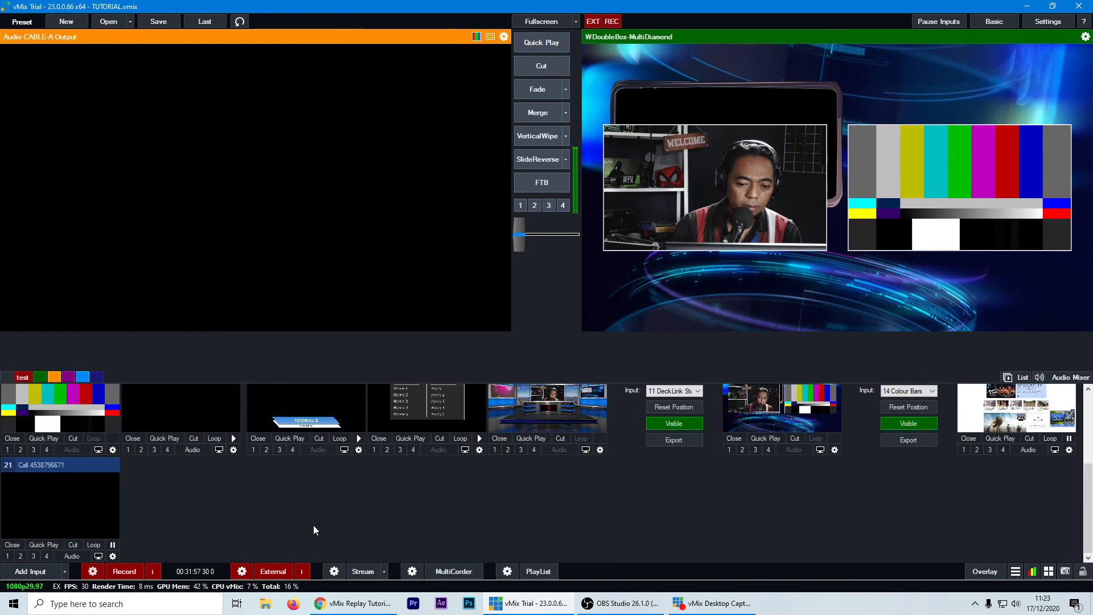
{"action": "left_click", "coordinate": [111, 506]}
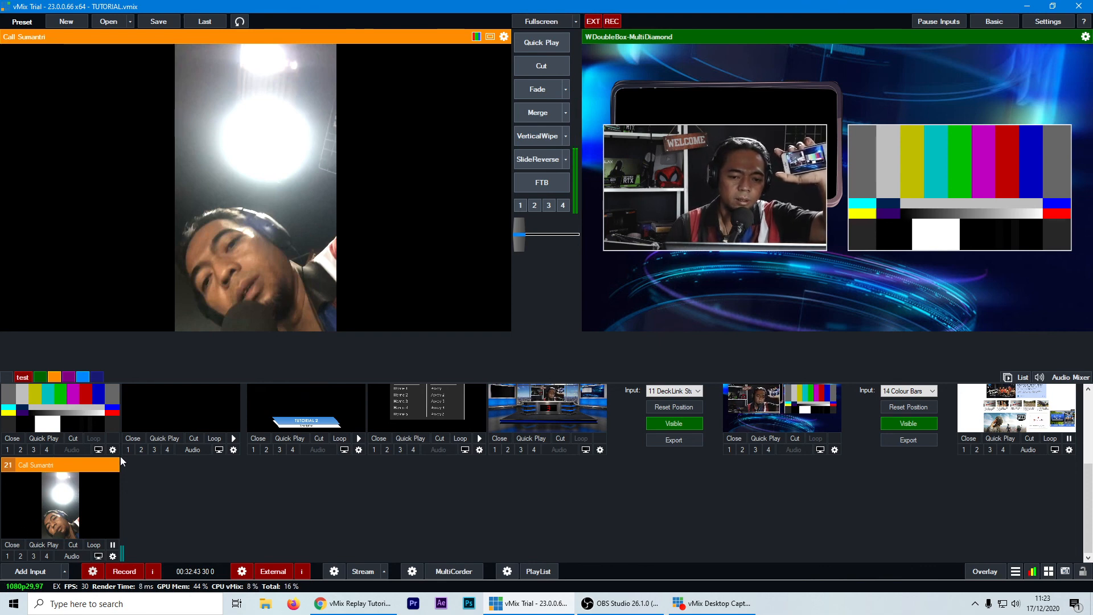
Assign the input 21 call to the Box2 layer of the WDoubleBox-MultiDiamond virtual set.
{"action": "scroll", "coordinate": [814, 438], "scroll_direction": "up", "scroll_amount": 1}
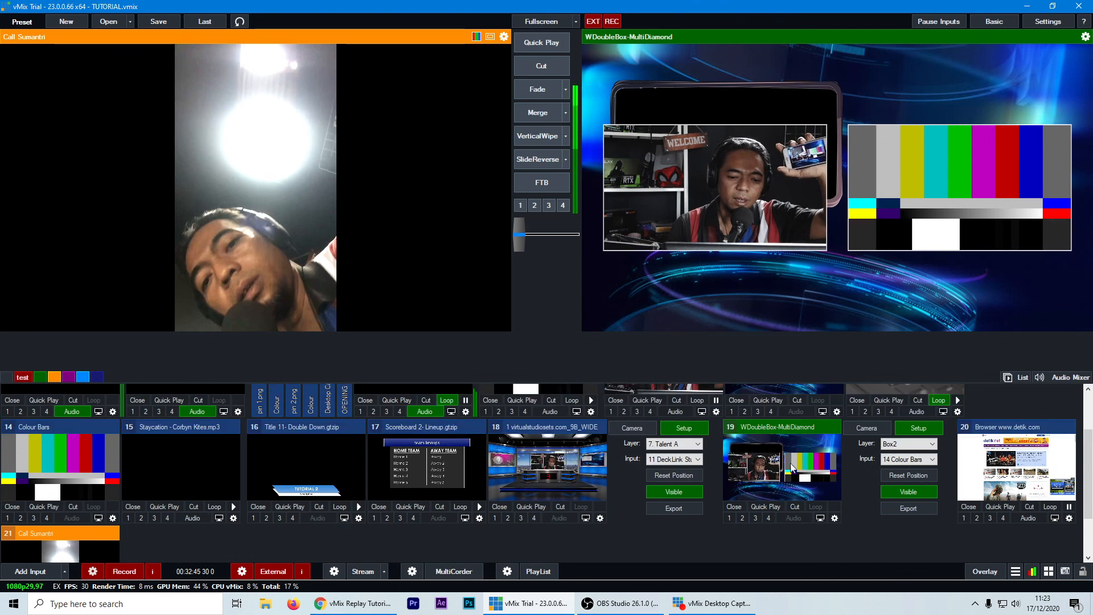
{"action": "left_click", "coordinate": [932, 444]}
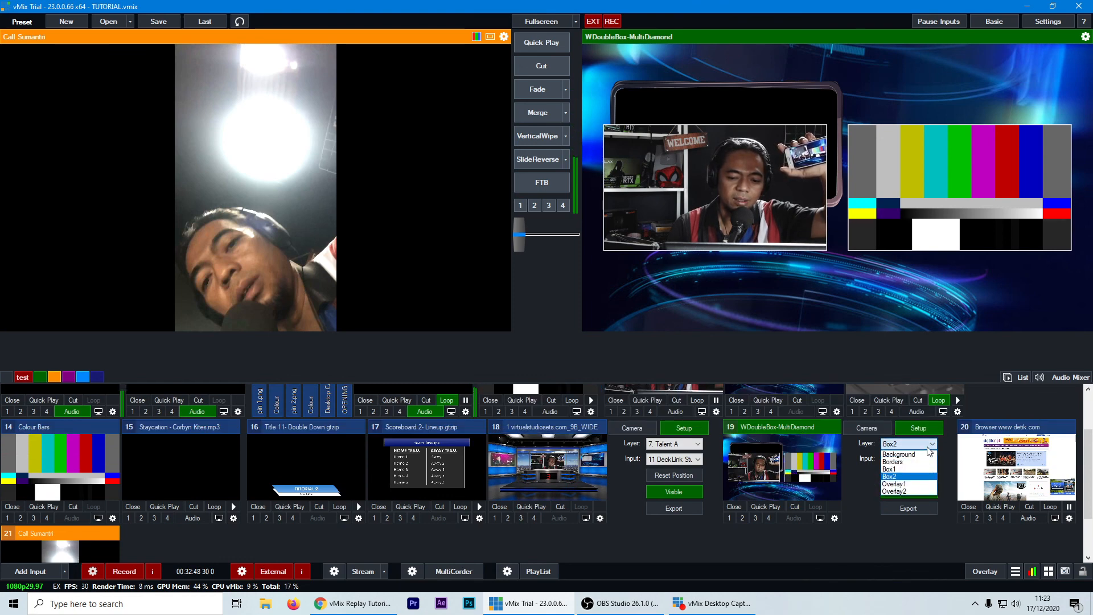
{"action": "left_click", "coordinate": [904, 478]}
{"action": "left_click", "coordinate": [911, 460]}
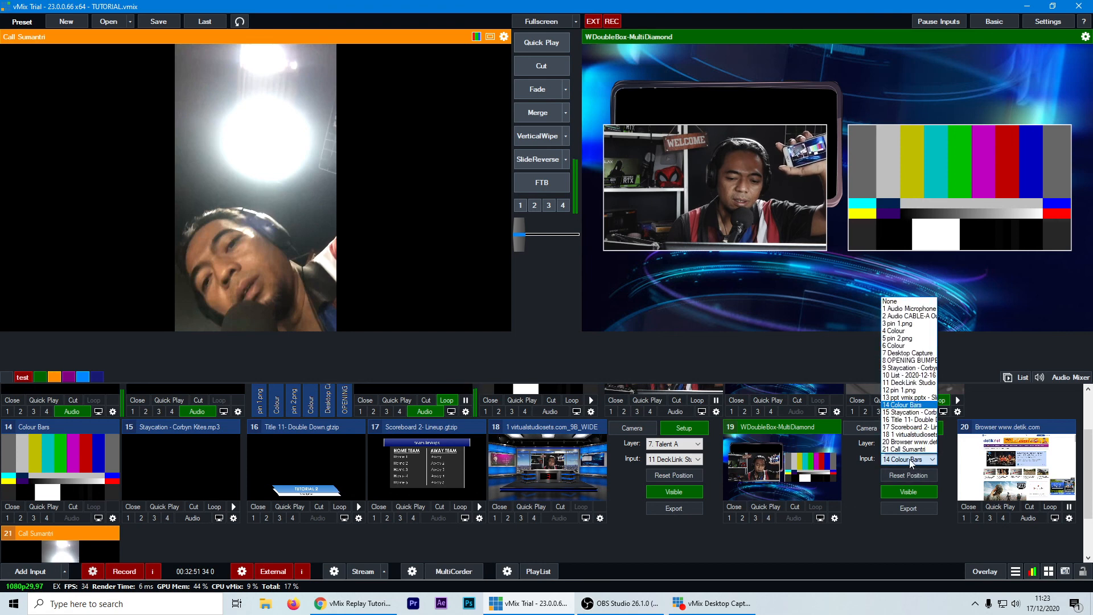
{"action": "left_click", "coordinate": [909, 449]}
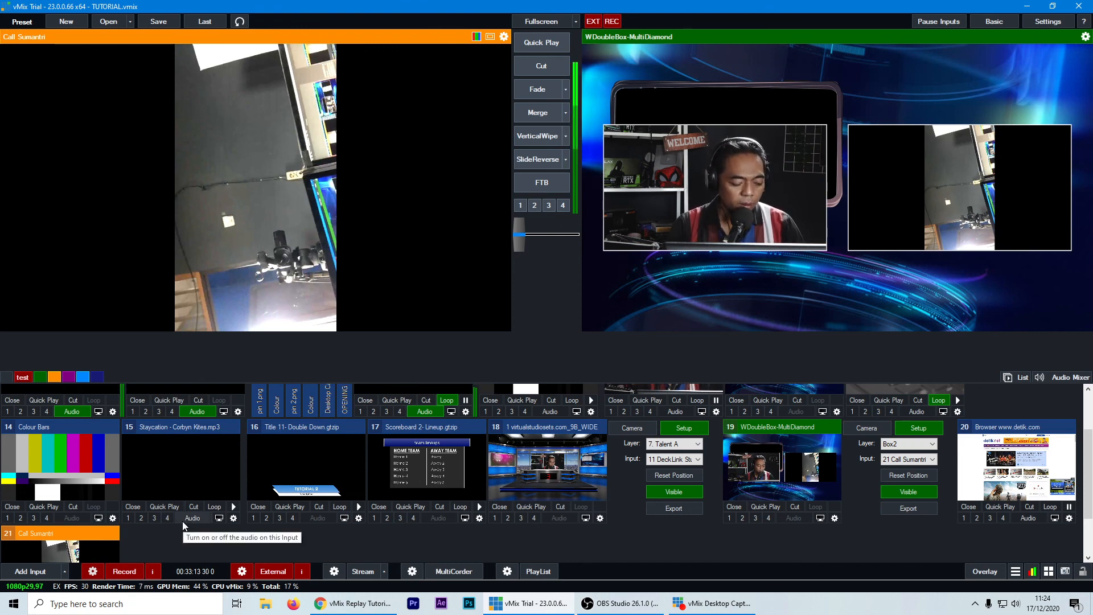
Turn on the audio of the input 21 call and look over all the added inputs from 1 to 21.
{"action": "scroll", "coordinate": [125, 518], "scroll_direction": "down", "scroll_amount": 1}
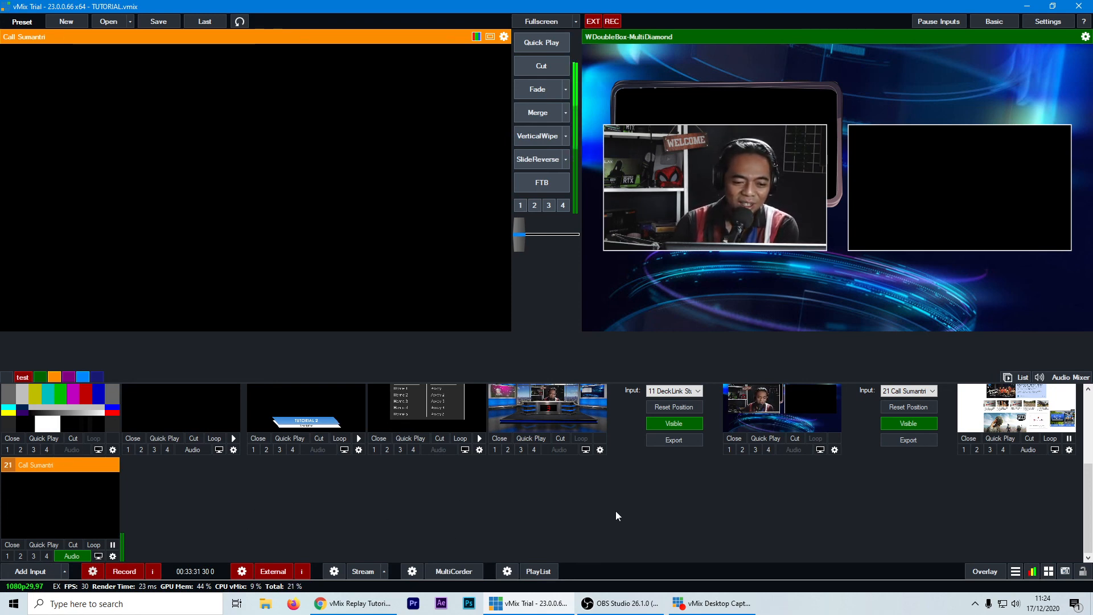
{"action": "left_click", "coordinate": [1088, 457]}
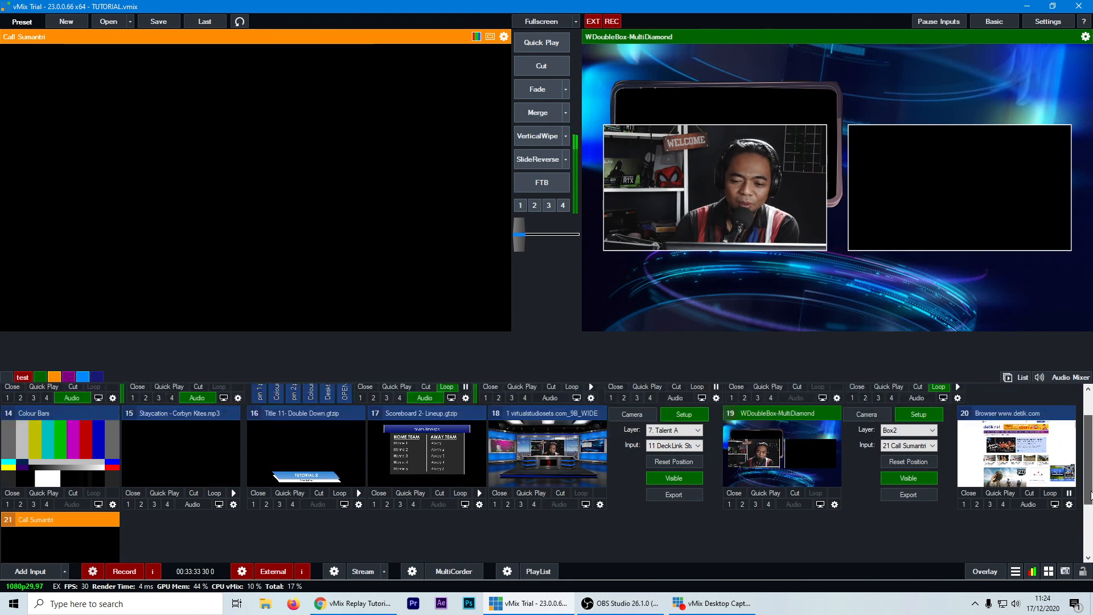
{"action": "scroll", "coordinate": [821, 499], "scroll_direction": "down", "scroll_amount": 3}
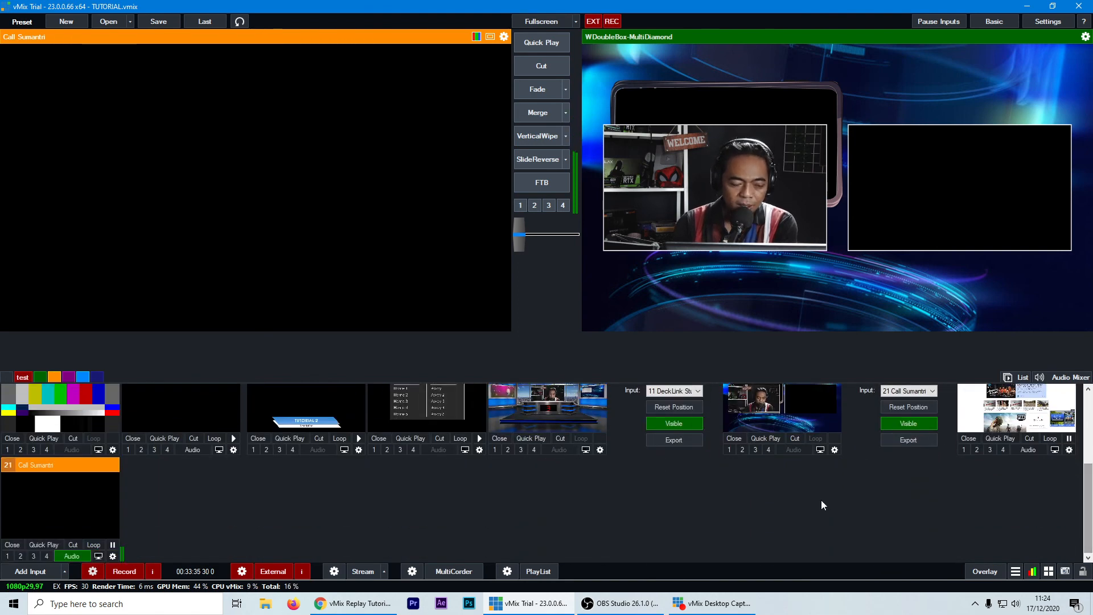
{"action": "scroll", "coordinate": [712, 487], "scroll_direction": "up", "scroll_amount": 3}
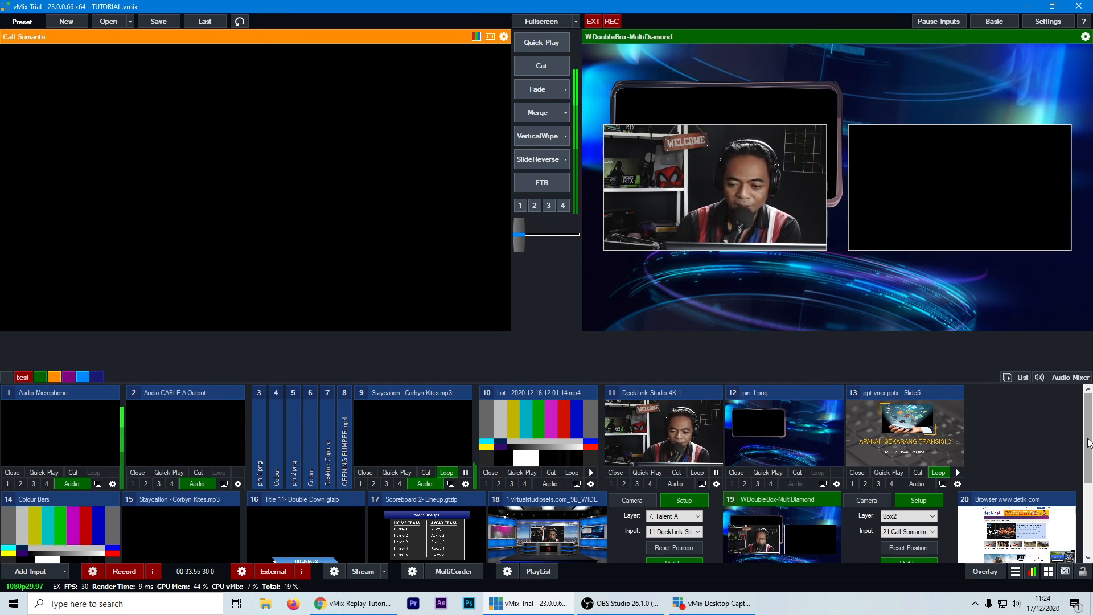
{"action": "scroll", "coordinate": [1075, 471], "scroll_direction": "down", "scroll_amount": 1}
{"action": "left_click_drag", "start_coordinate": [1088, 466], "coordinate": [1089, 510]}
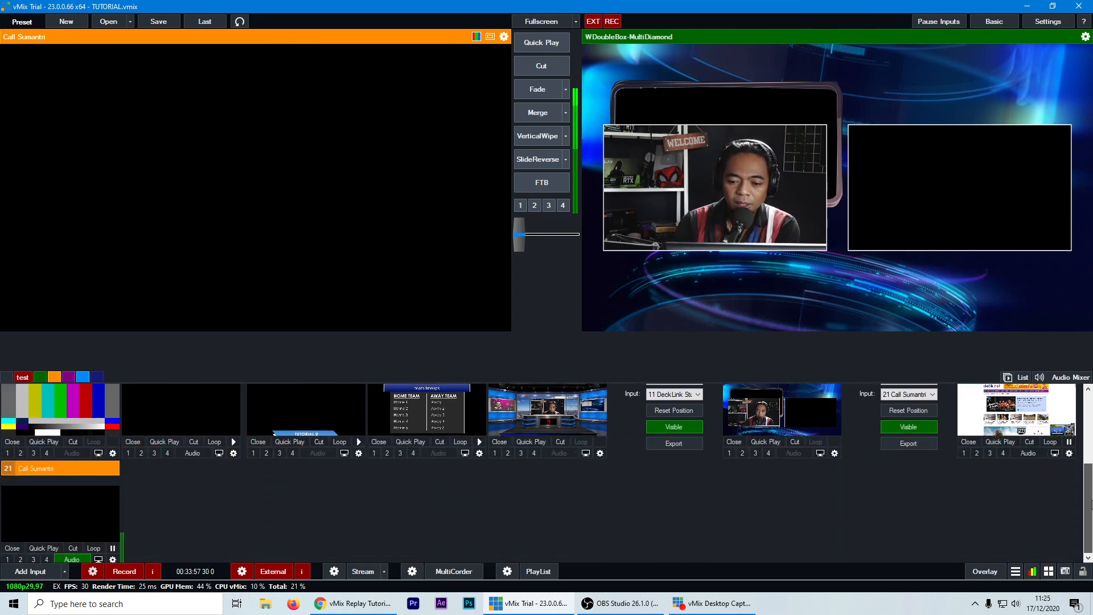
{"action": "scroll", "coordinate": [1087, 507], "scroll_direction": "up", "scroll_amount": 2}
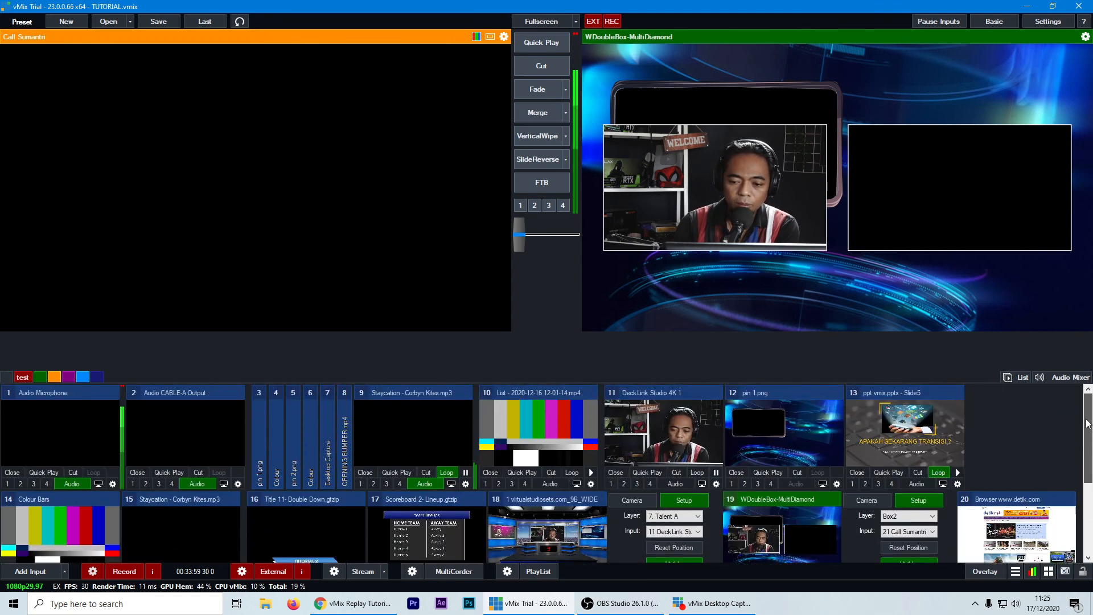
{"action": "scroll", "coordinate": [1085, 512], "scroll_direction": "down", "scroll_amount": 2}
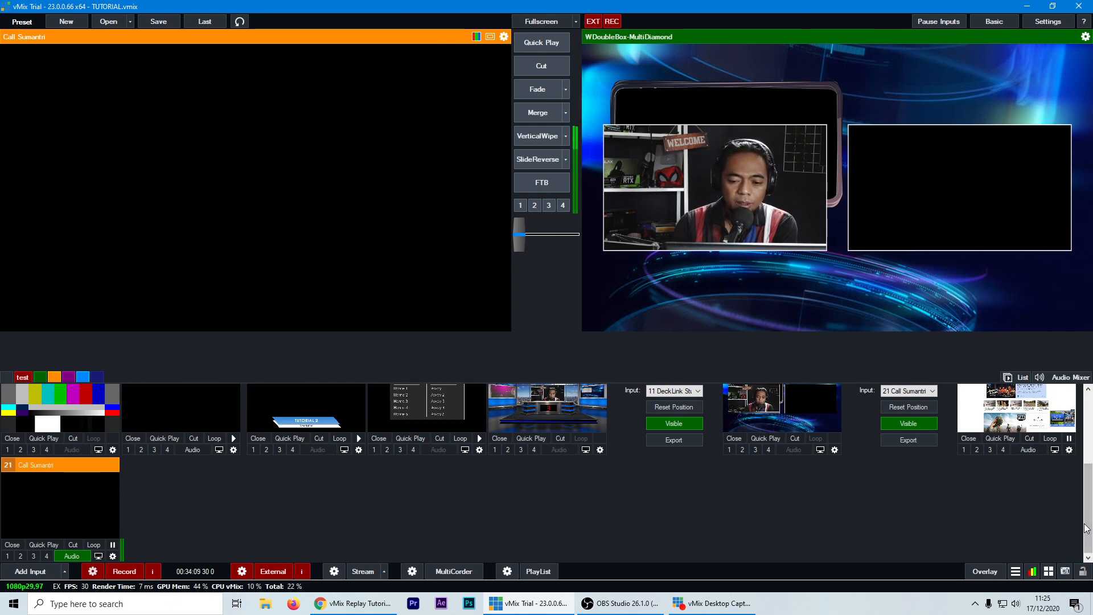
{"action": "left_click_drag", "start_coordinate": [1087, 532], "coordinate": [1082, 443]}
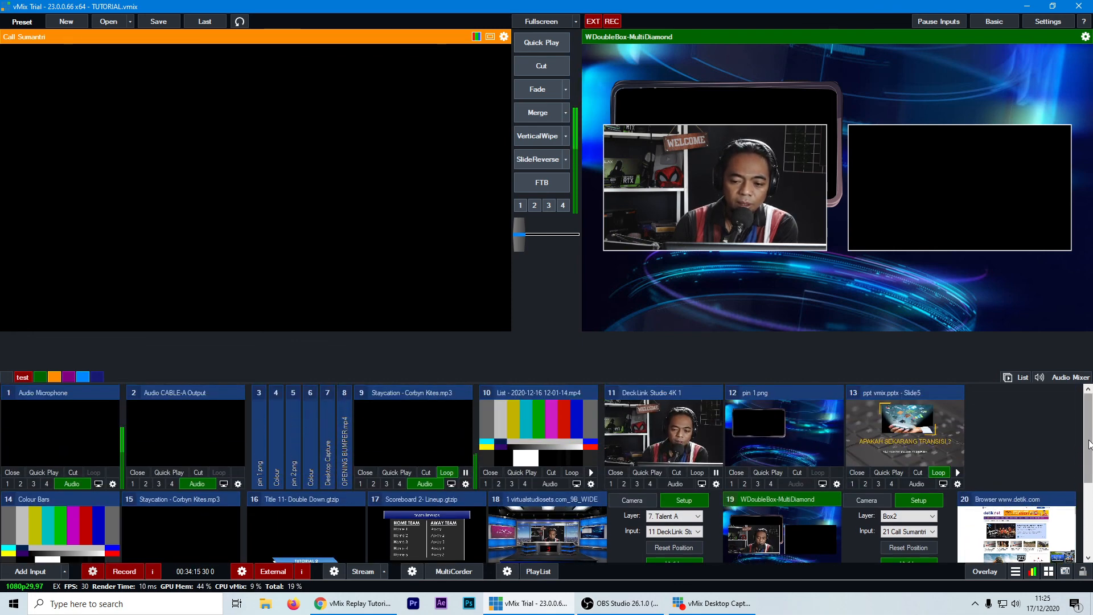
{"action": "mouse_move", "coordinate": [1089, 444]}
{"action": "left_mouse_down"}
{"action": "mouse_move", "coordinate": [1088, 456]}
{"action": "mouse_move", "coordinate": [1088, 424]}
{"action": "left_mouse_up"}
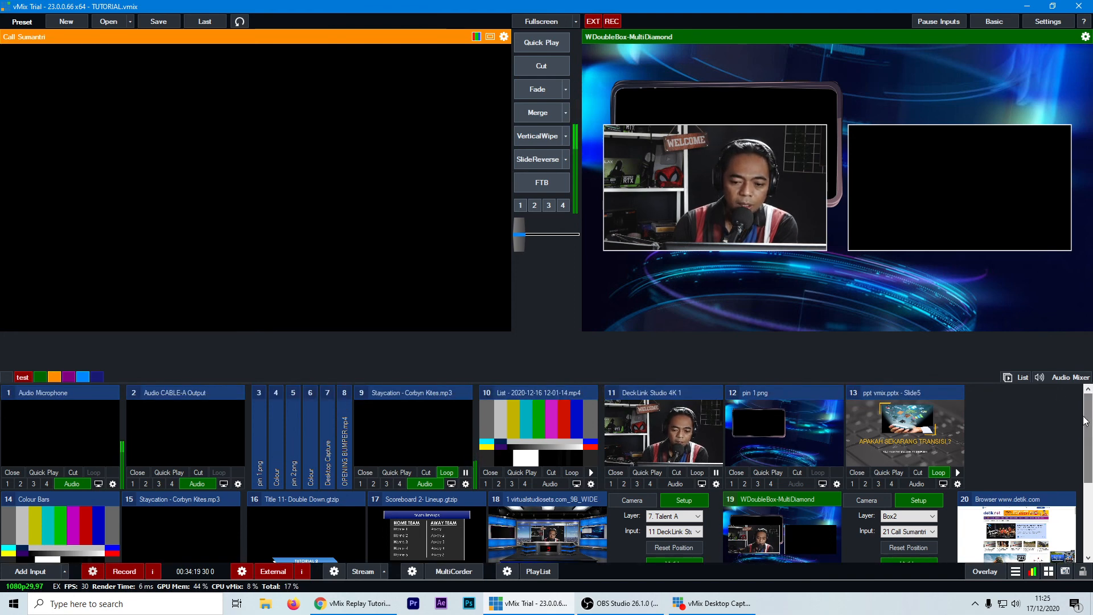
Show the Audio Mixer, look through its channels, and set the input 9 Staycation music volume to 30% (-10dB).
{"action": "left_click", "coordinate": [1070, 377]}
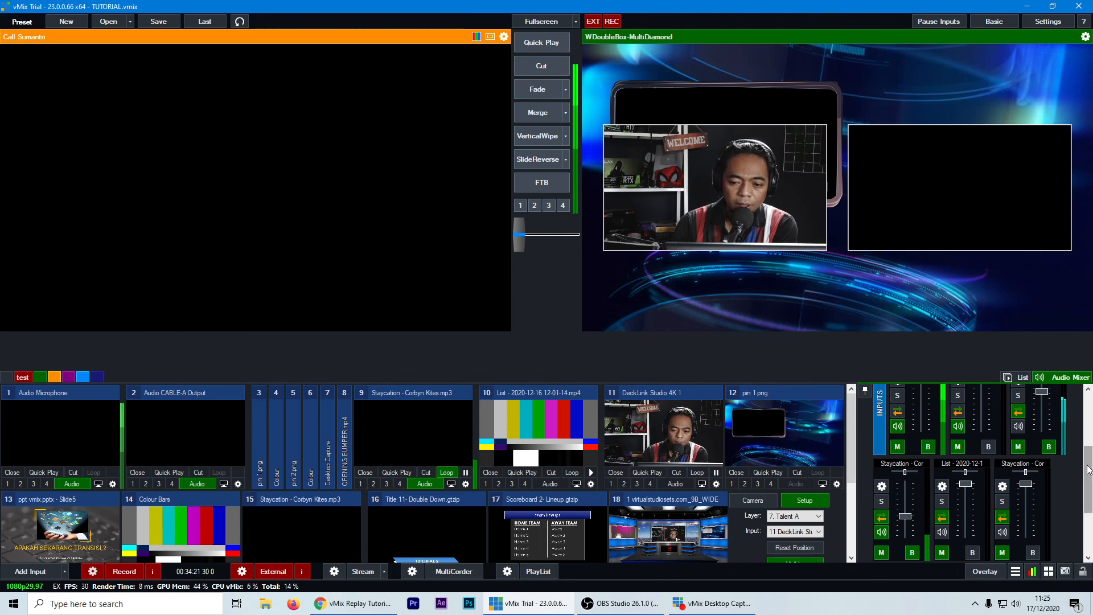
{"action": "left_click_drag", "start_coordinate": [1087, 471], "coordinate": [1079, 522]}
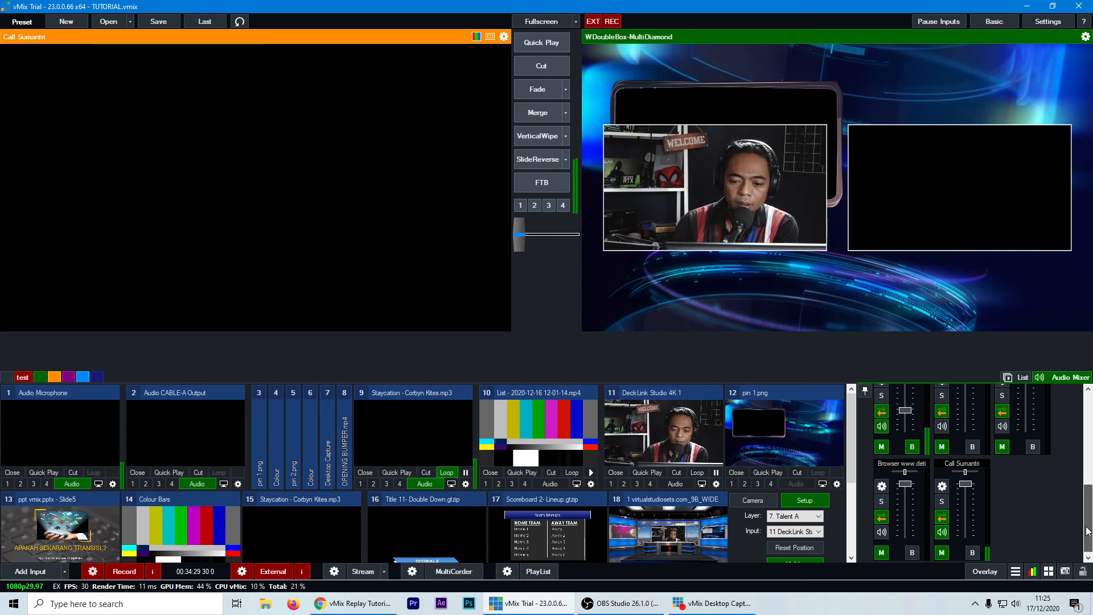
{"action": "left_click_drag", "start_coordinate": [1087, 532], "coordinate": [1088, 503]}
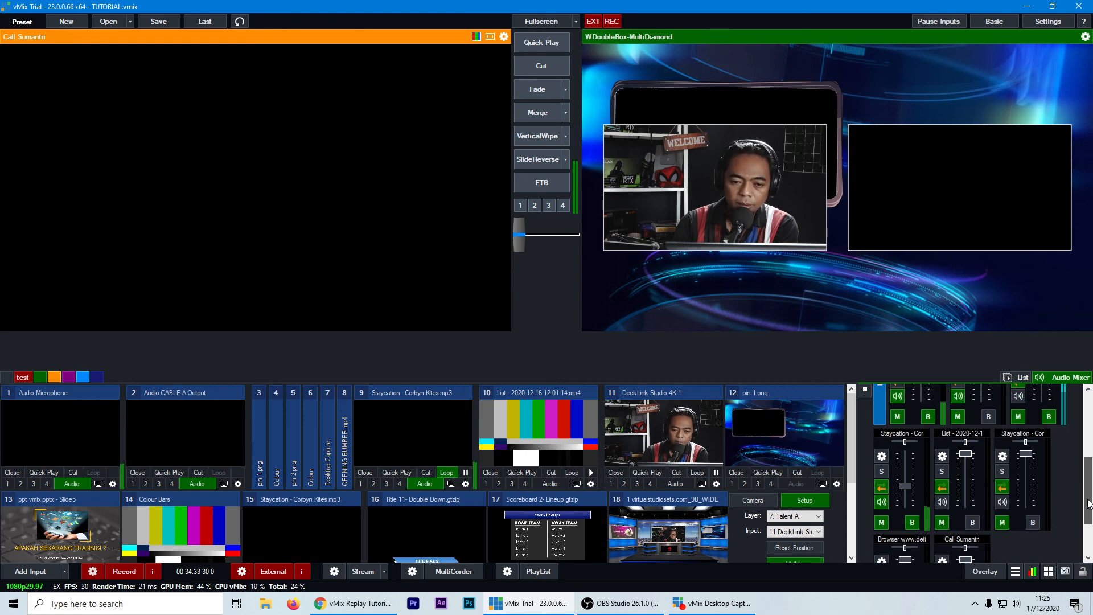
{"action": "mouse_move", "coordinate": [905, 490]}
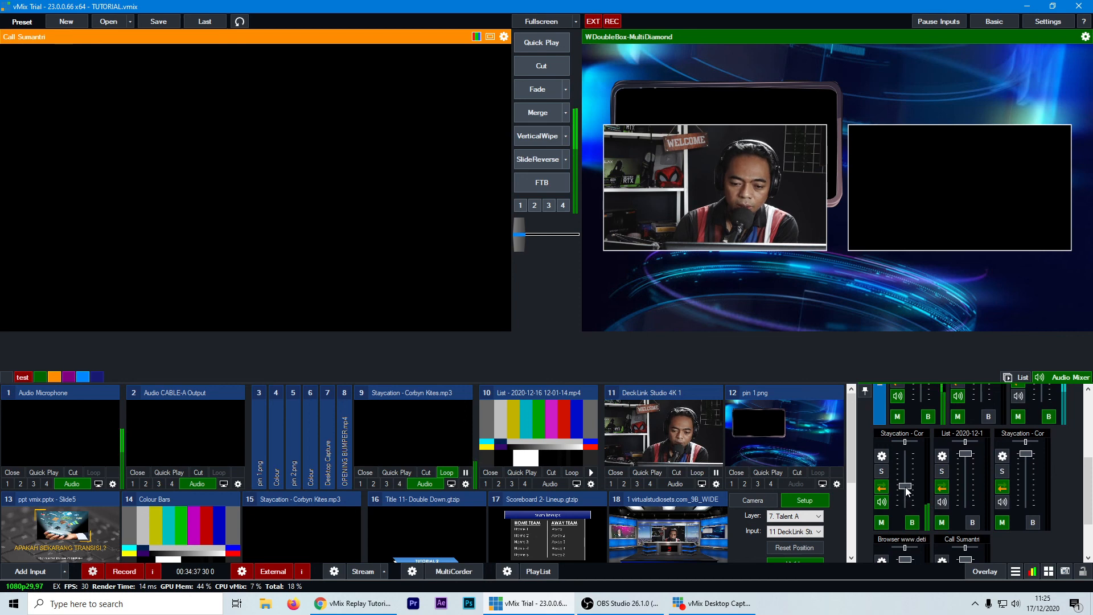
{"action": "left_click_drag", "start_coordinate": [907, 491], "coordinate": [909, 473]}
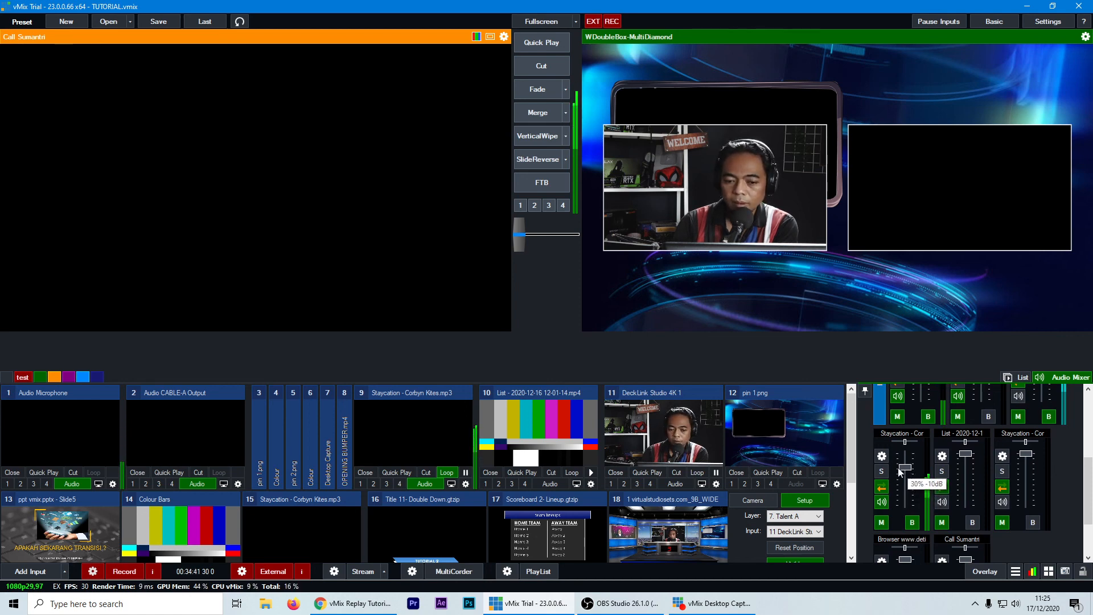
Send the input 10 video list to preview and fade it to the program output.
{"action": "left_click", "coordinate": [538, 442]}
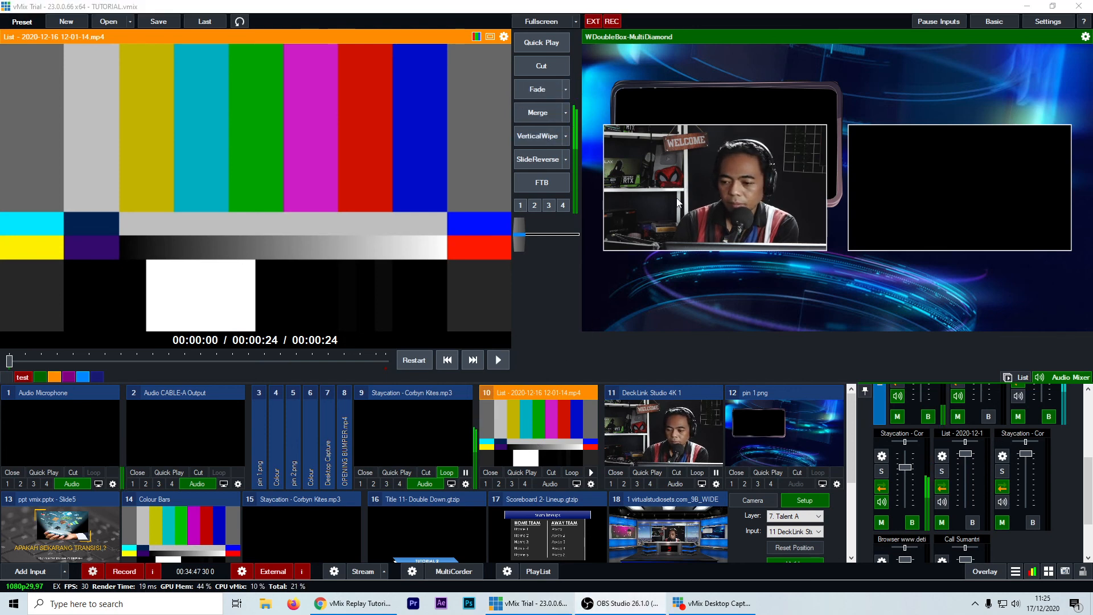
{"action": "left_click", "coordinate": [543, 90]}
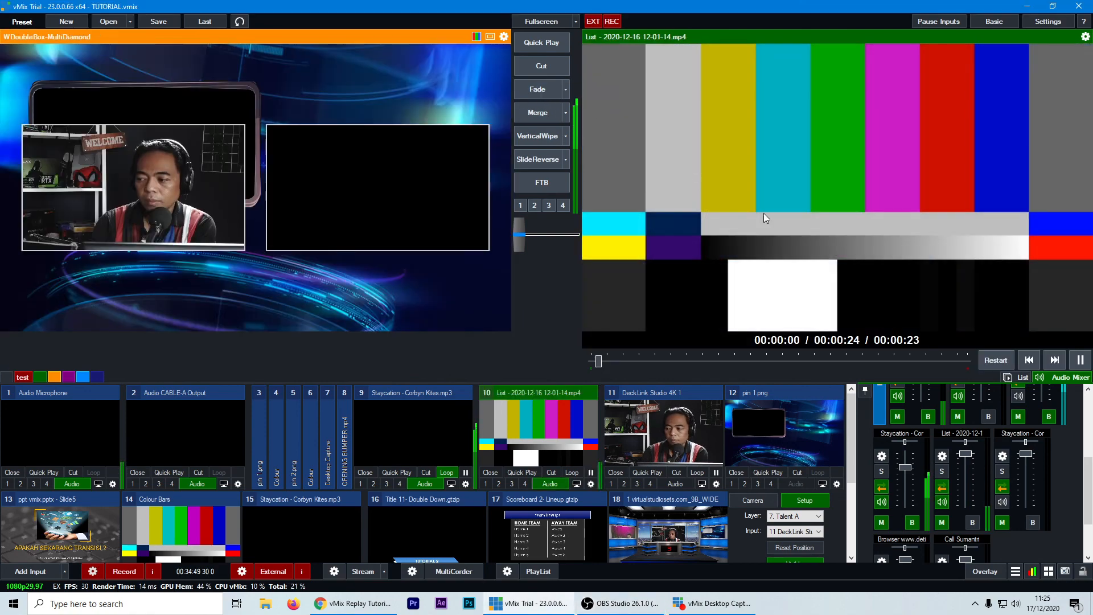